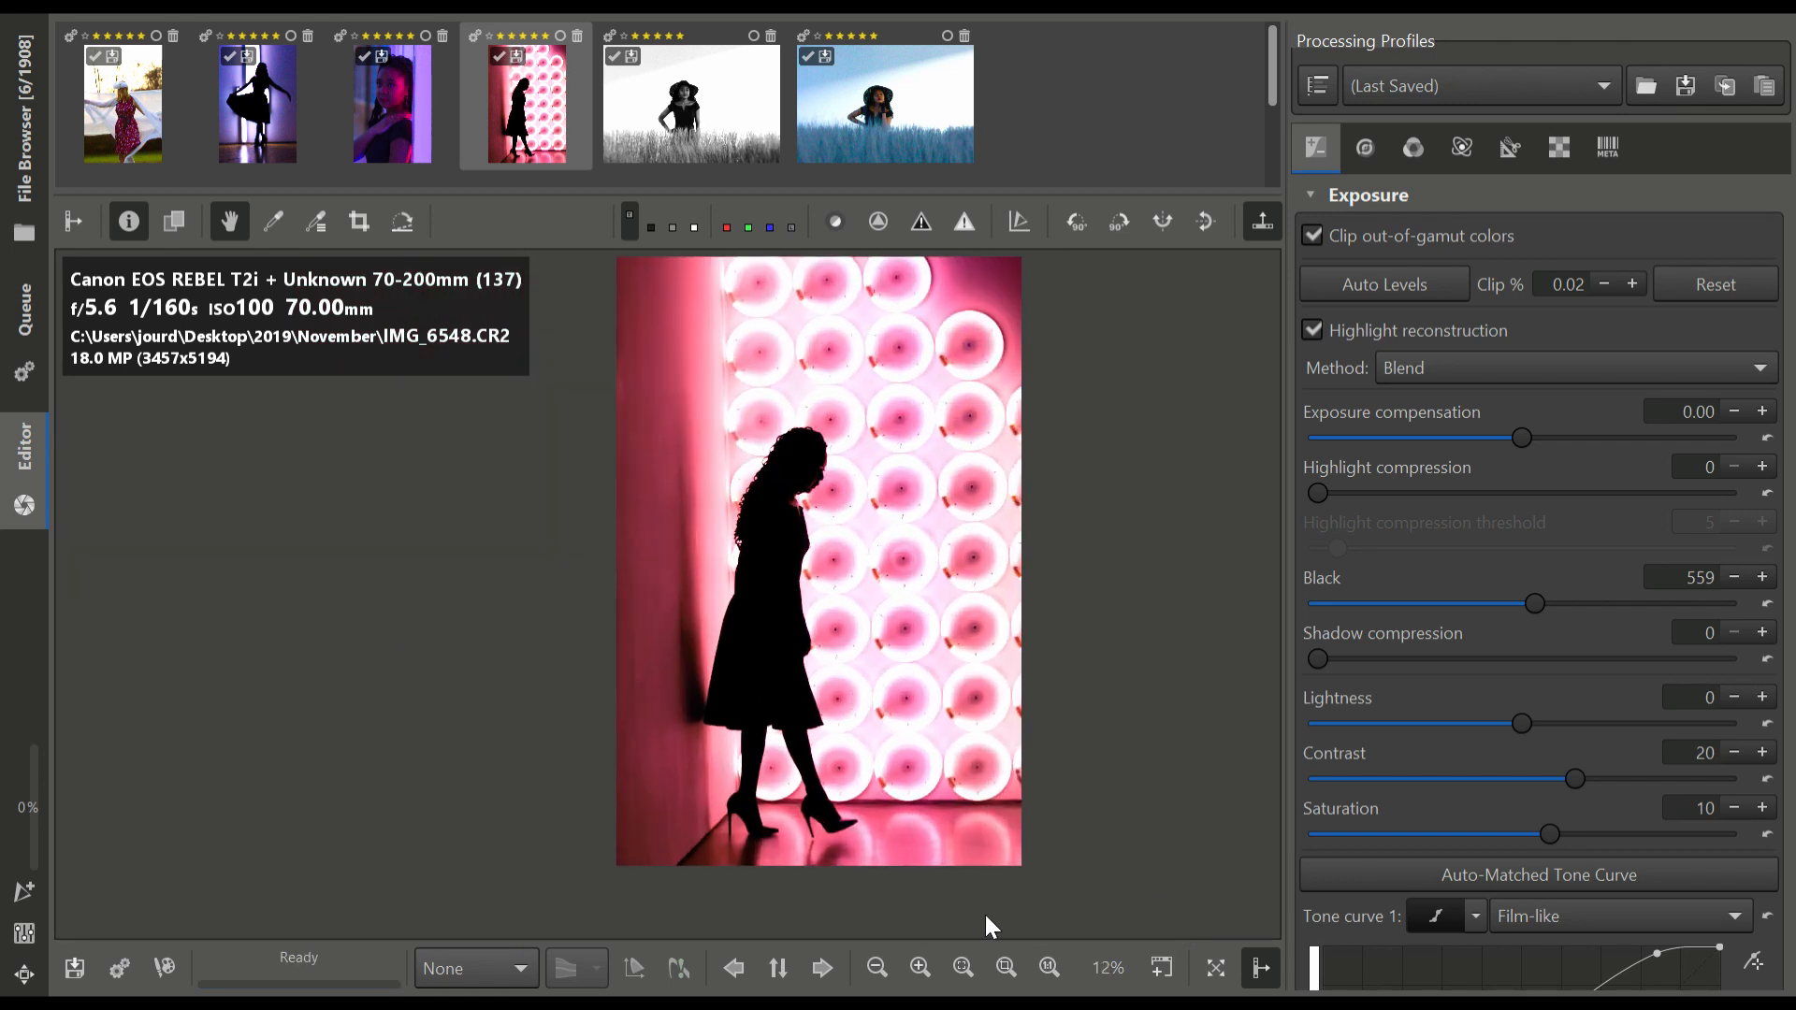
# Examine the edges of the woman's silhouette around her hair and face up close
pyautogui.click(964, 966)
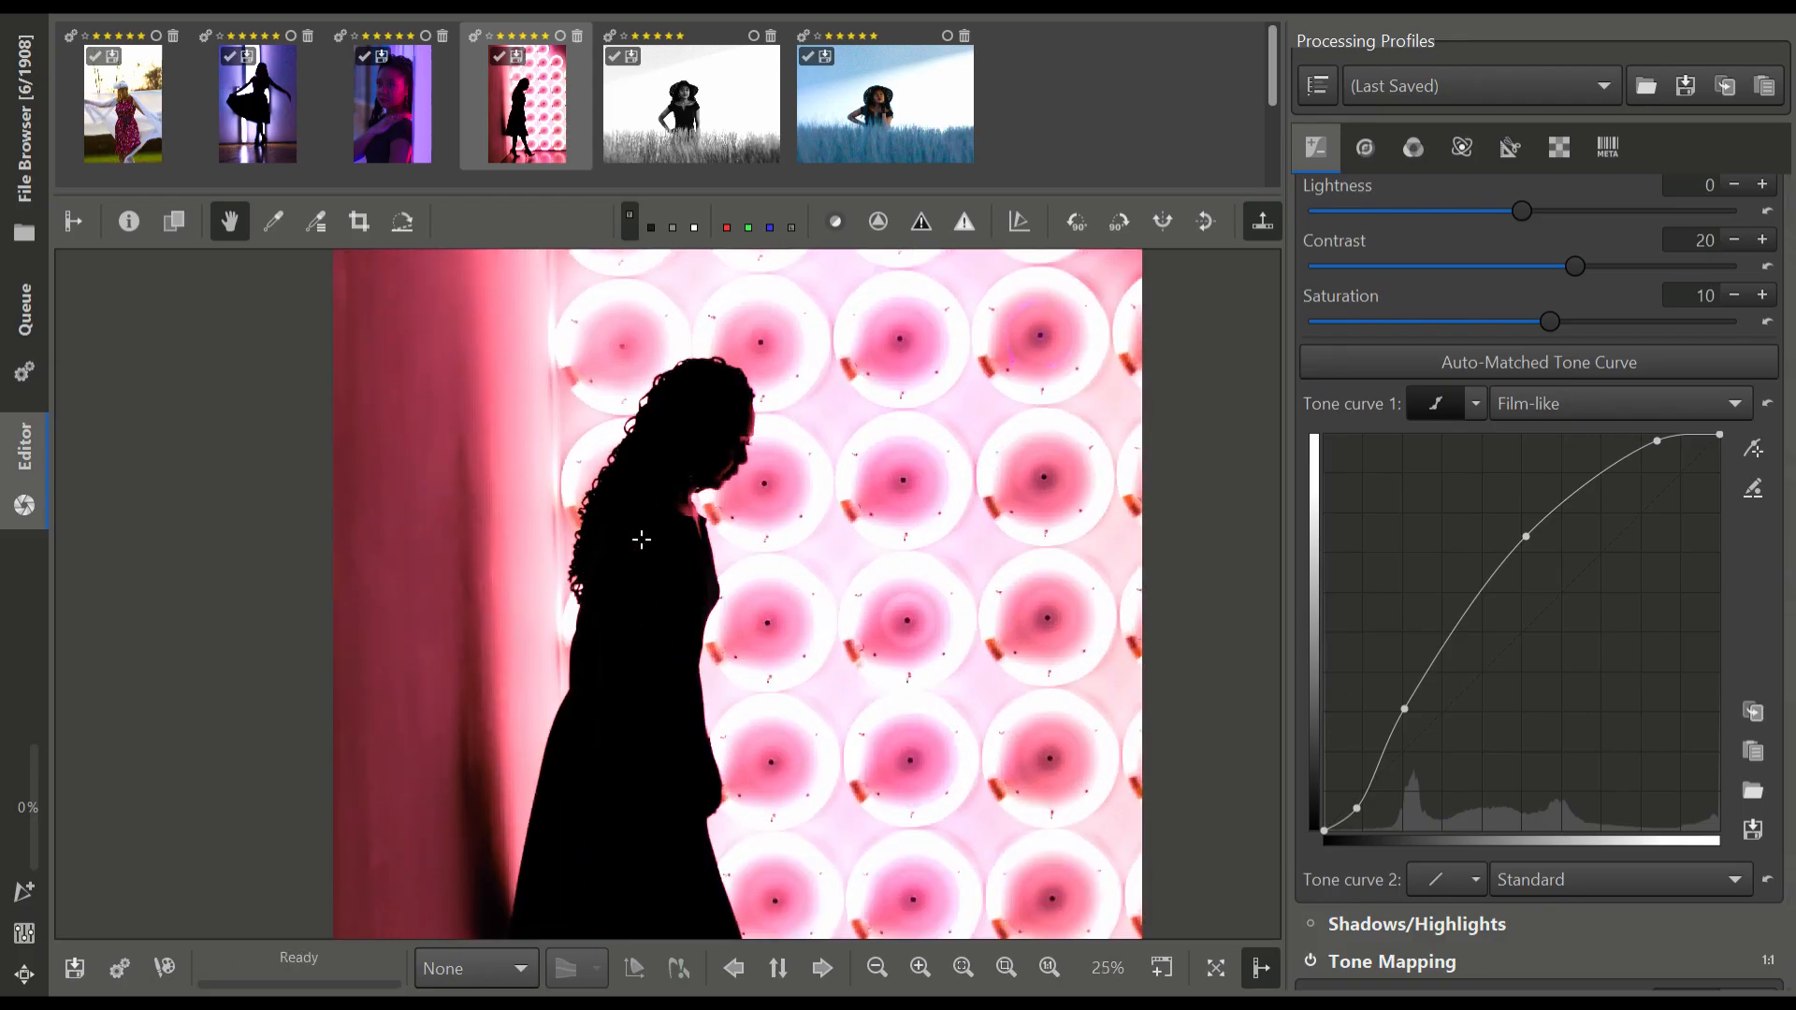
pyautogui.scroll(3, 645, 538)
pyautogui.scroll(3, 719, 583)
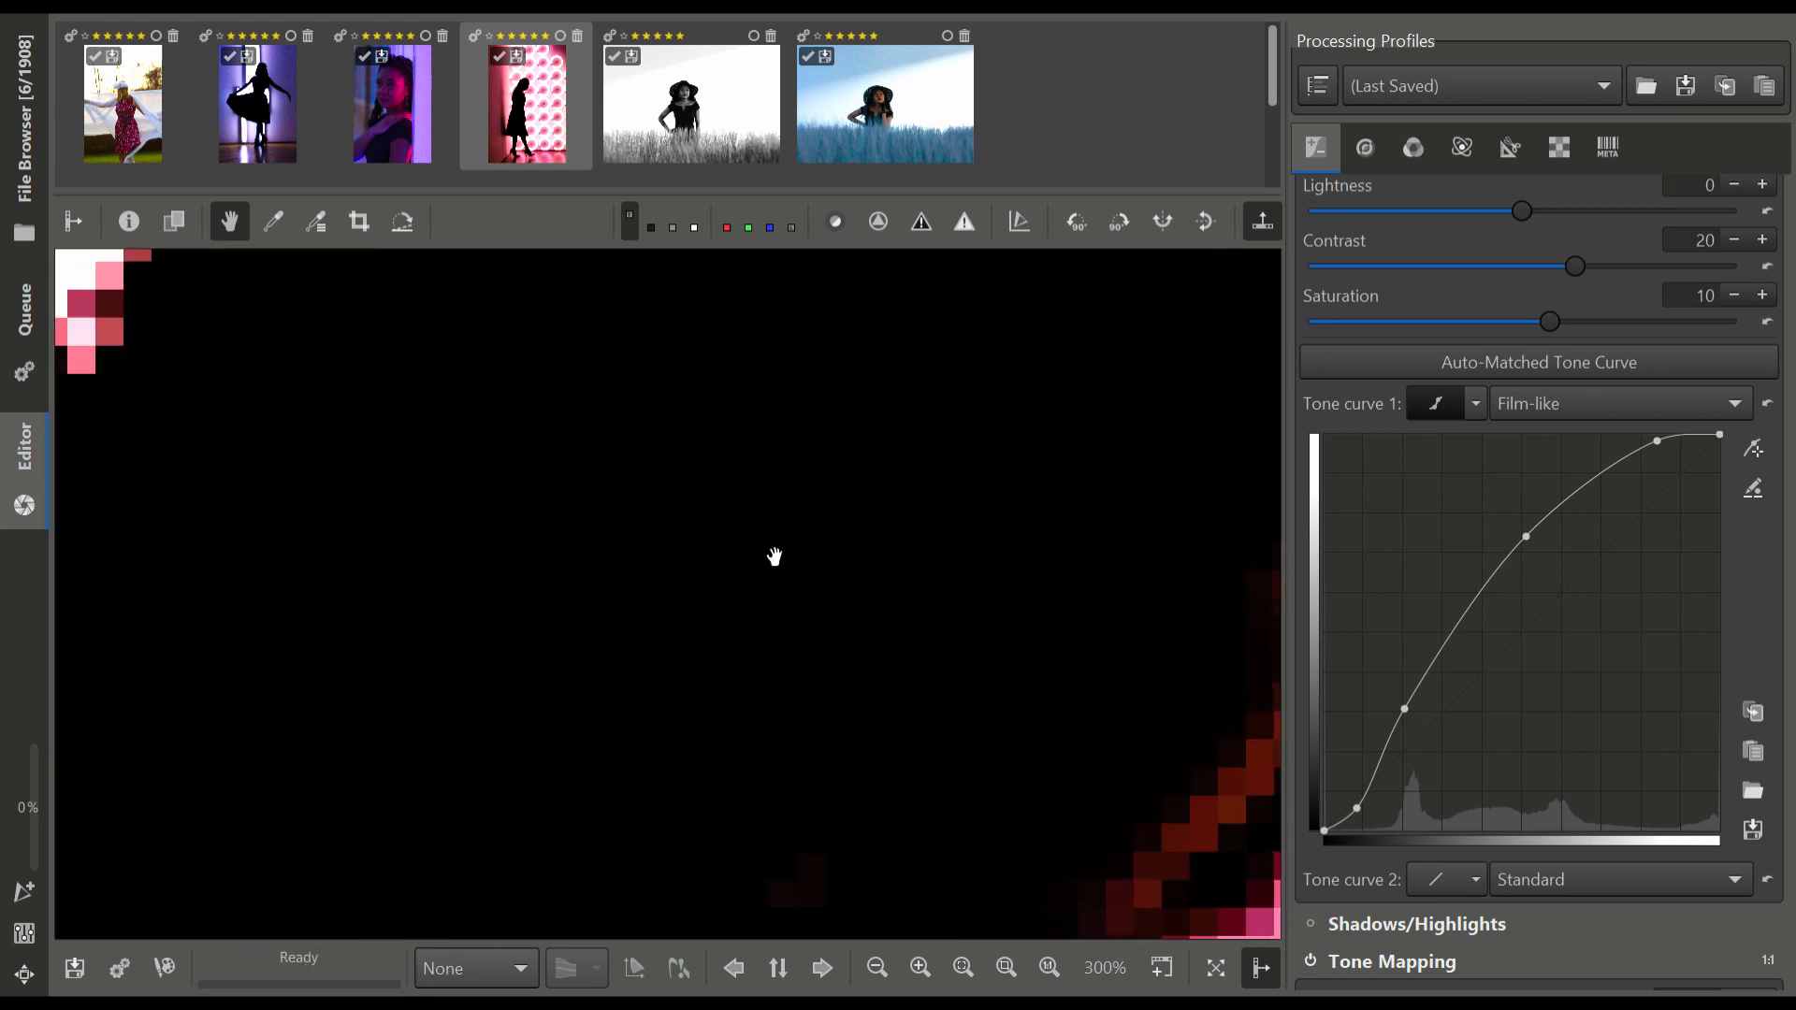
pyautogui.scroll(-1, 713, 565)
pyautogui.moveTo(774, 557); pyautogui.dragTo(853, 564)
pyautogui.scroll(-1, 843, 553)
pyautogui.scroll(-1, 843, 553)
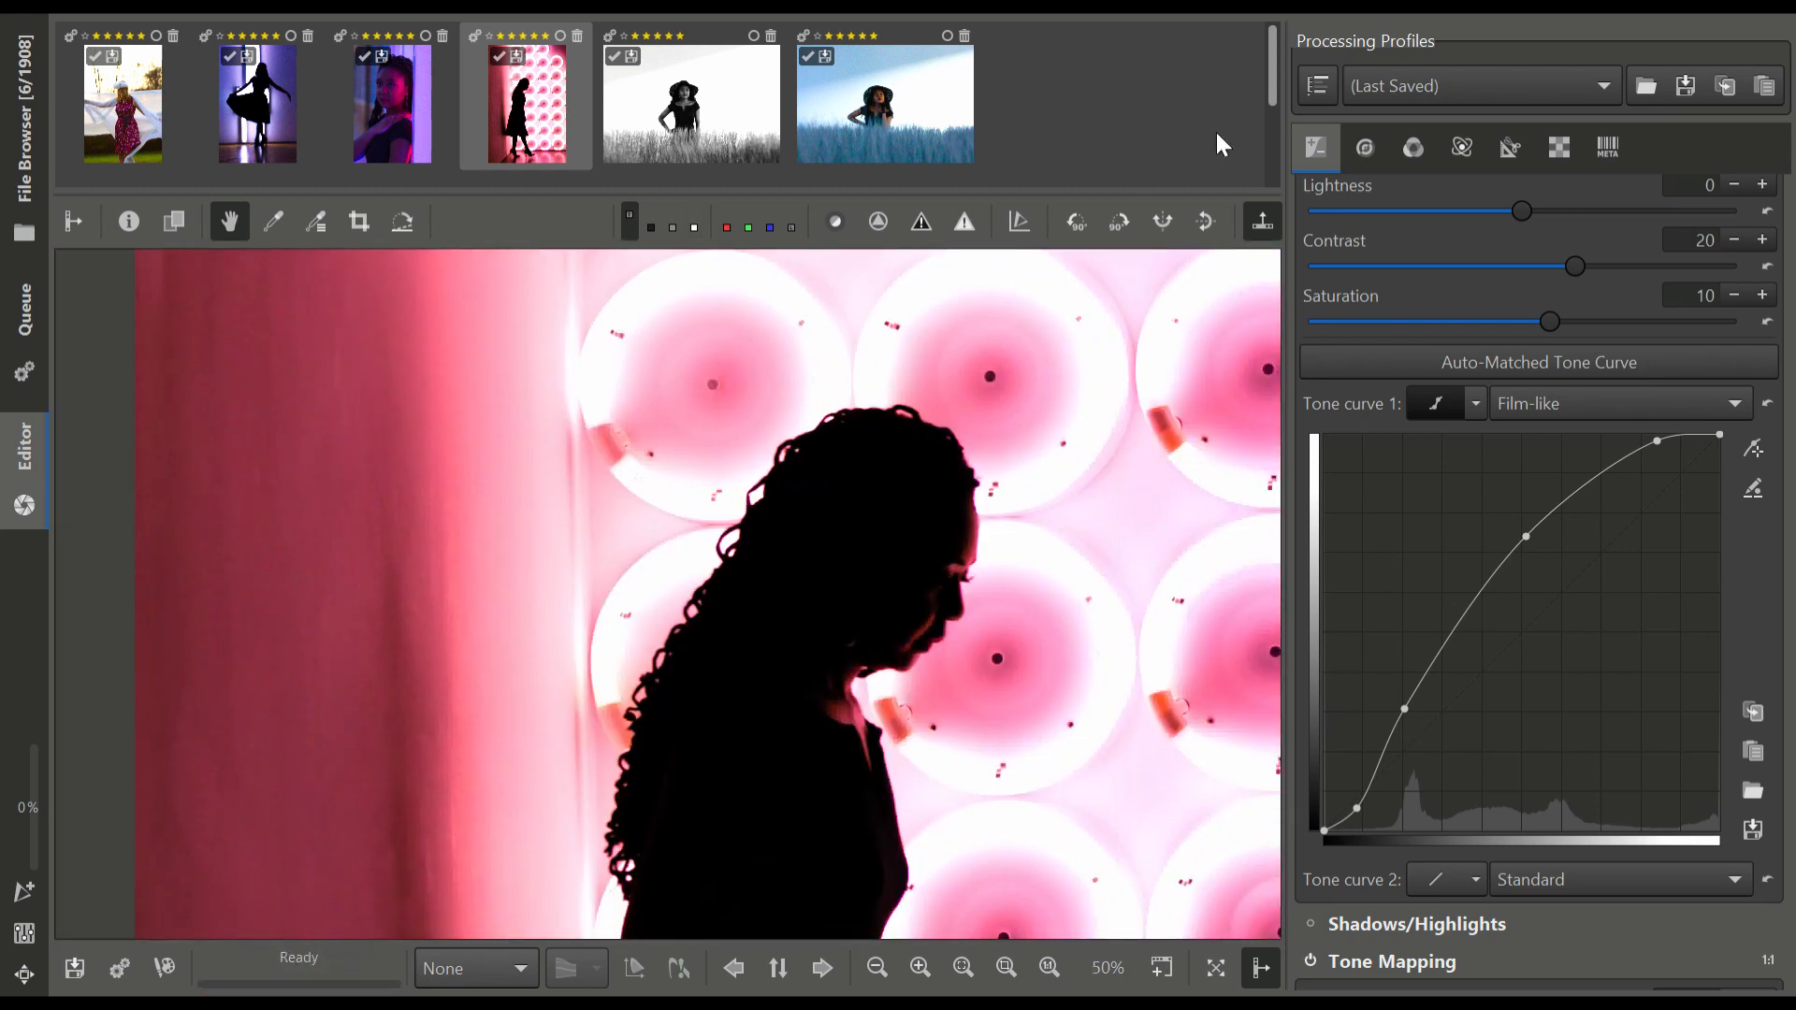
# Hide the filmstrip above the photo and inspect the silhouette's face and surroundings in the enlarged preview
pyautogui.click(1262, 221)
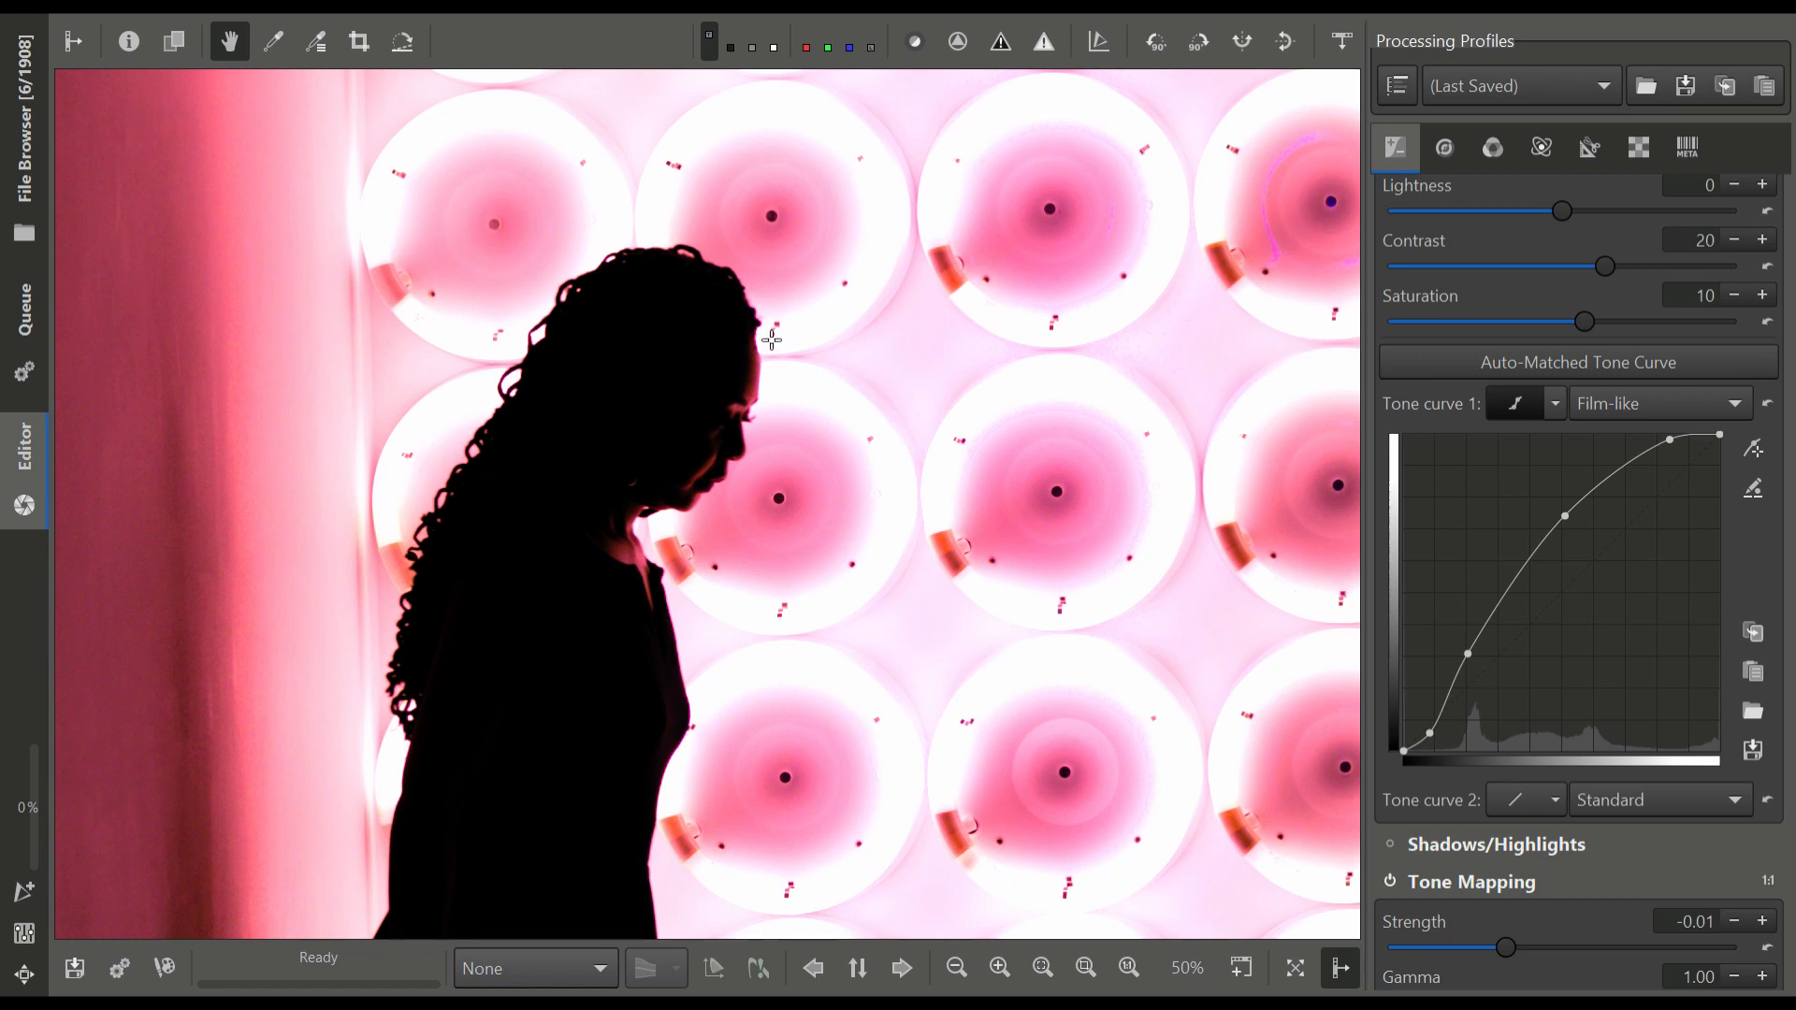
pyautogui.scroll(4, 726, 457)
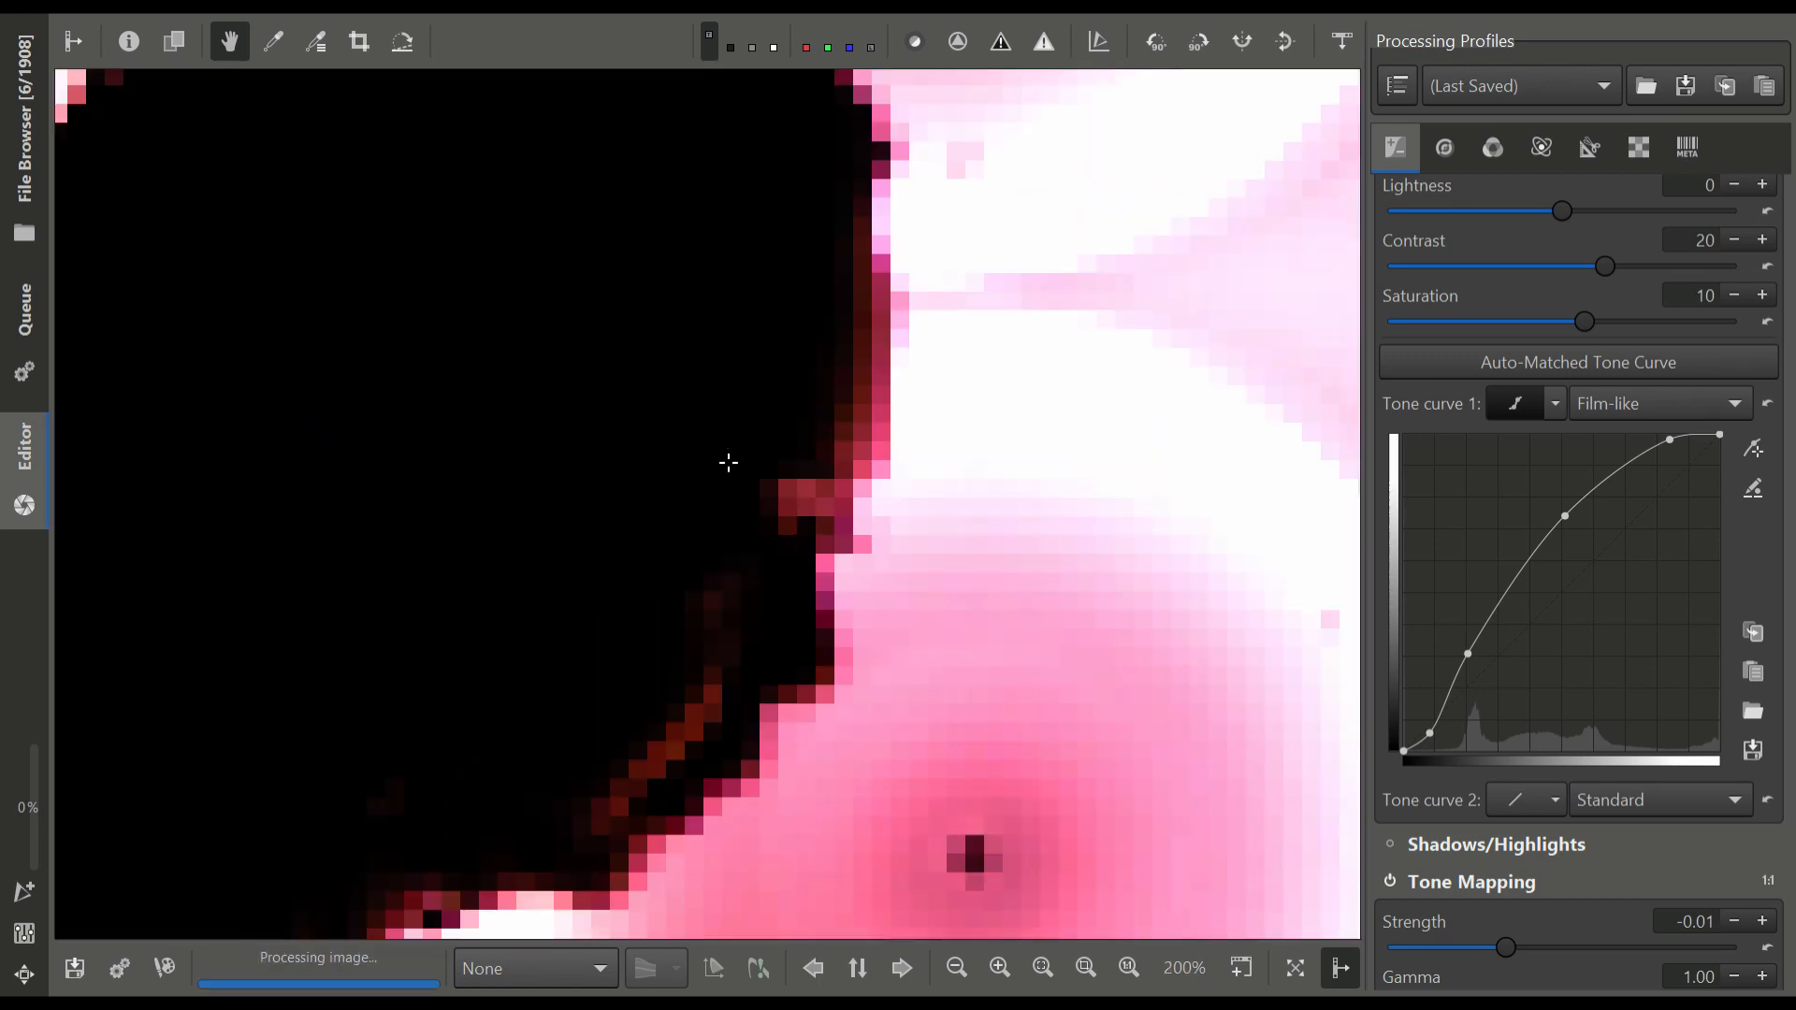
pyautogui.scroll(-4, 762, 555)
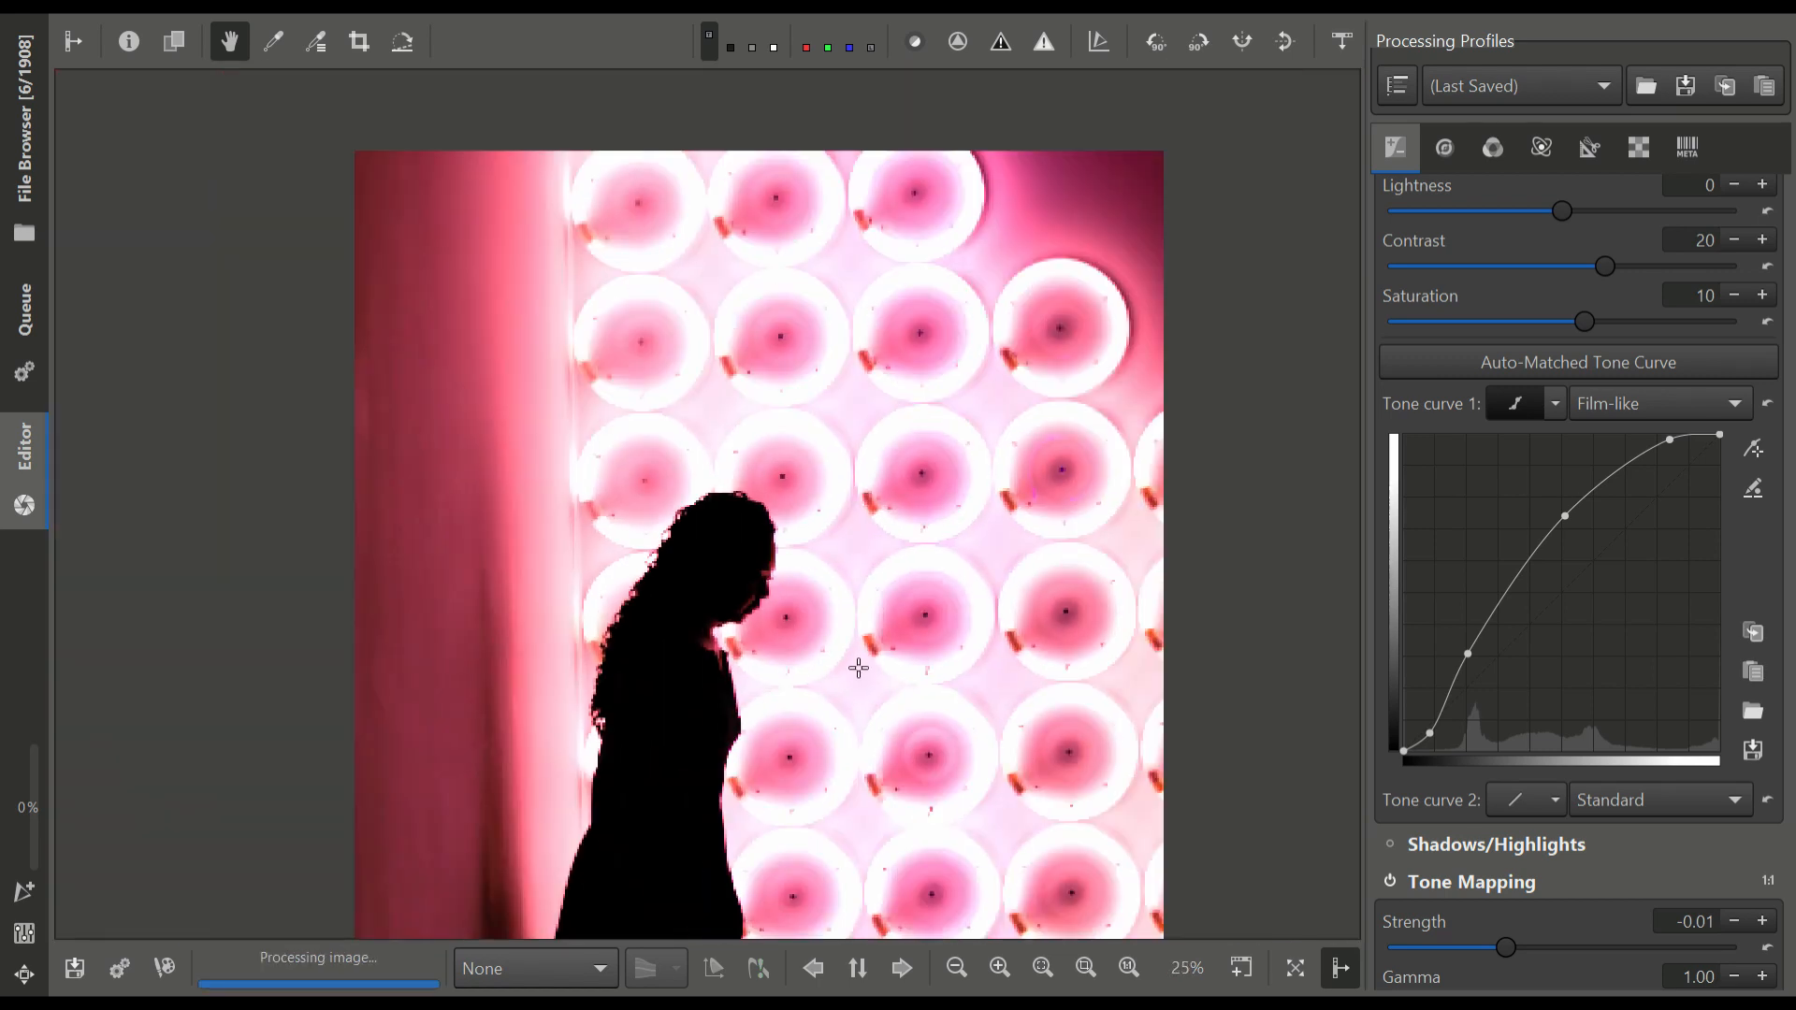
pyautogui.scroll(-1, 834, 530)
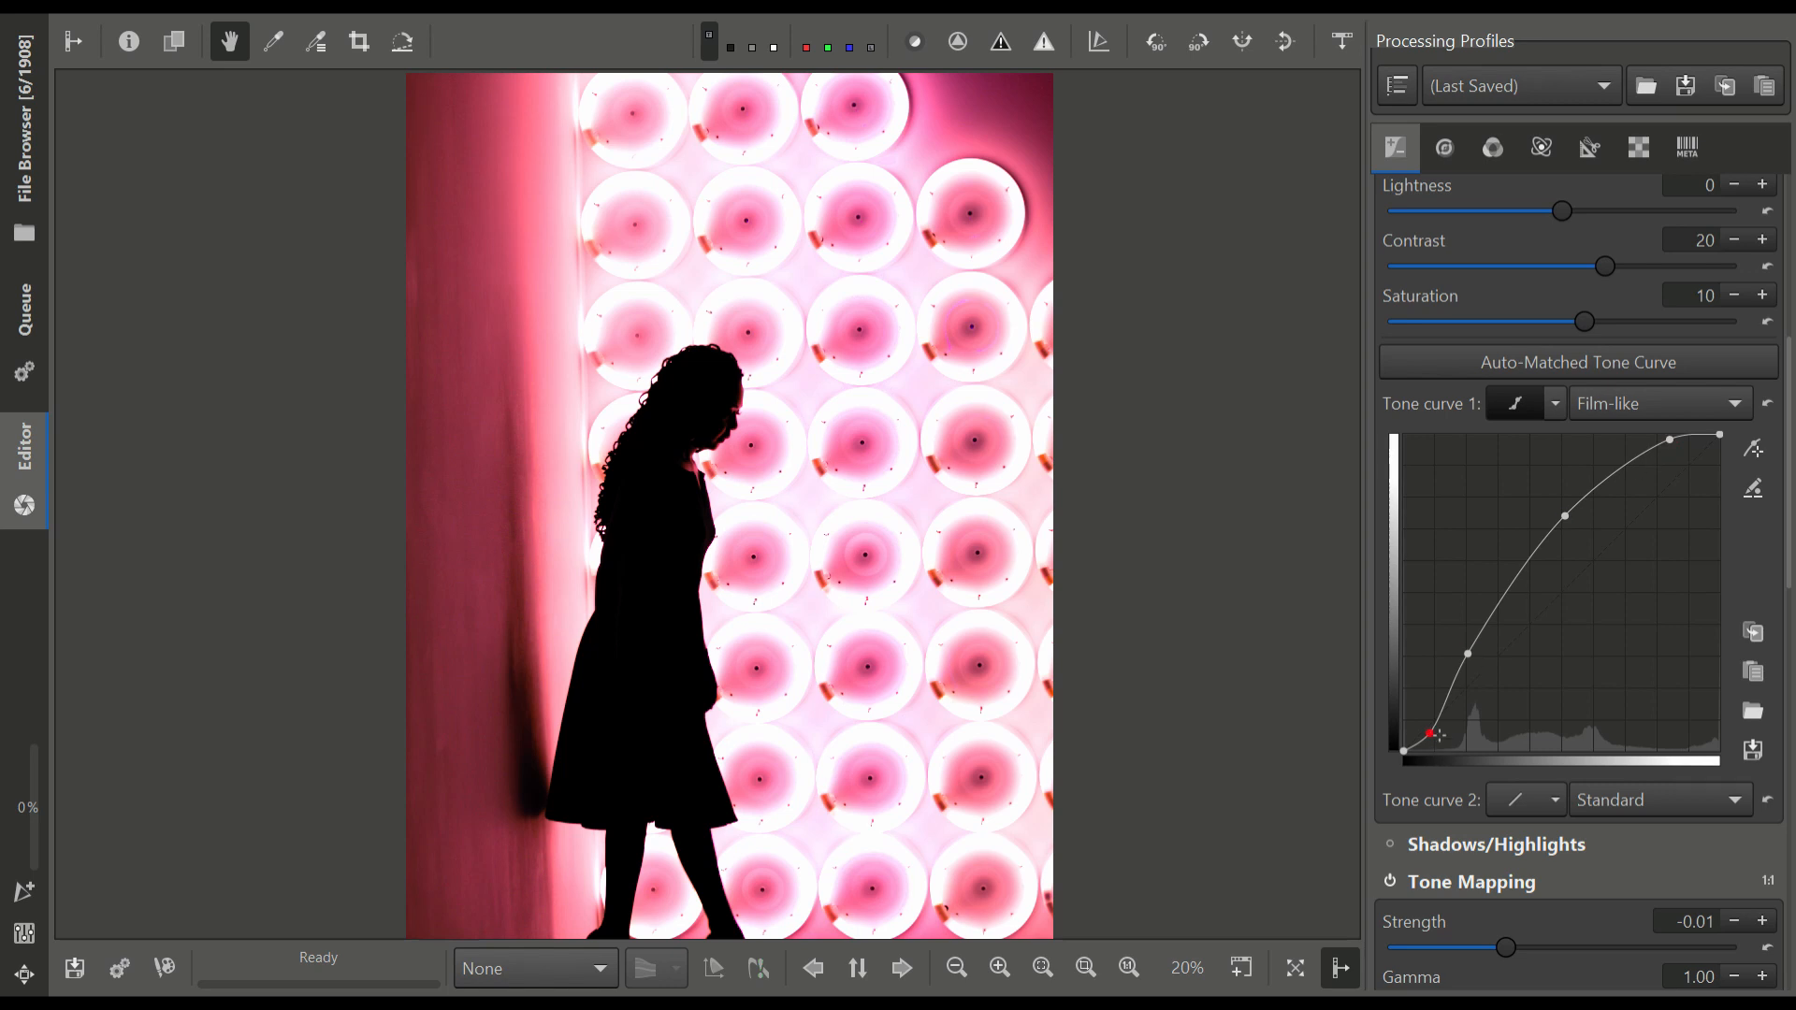
# Reset the Black level in the Exposure settings to 0
pyautogui.scroll(5, 1590, 640)
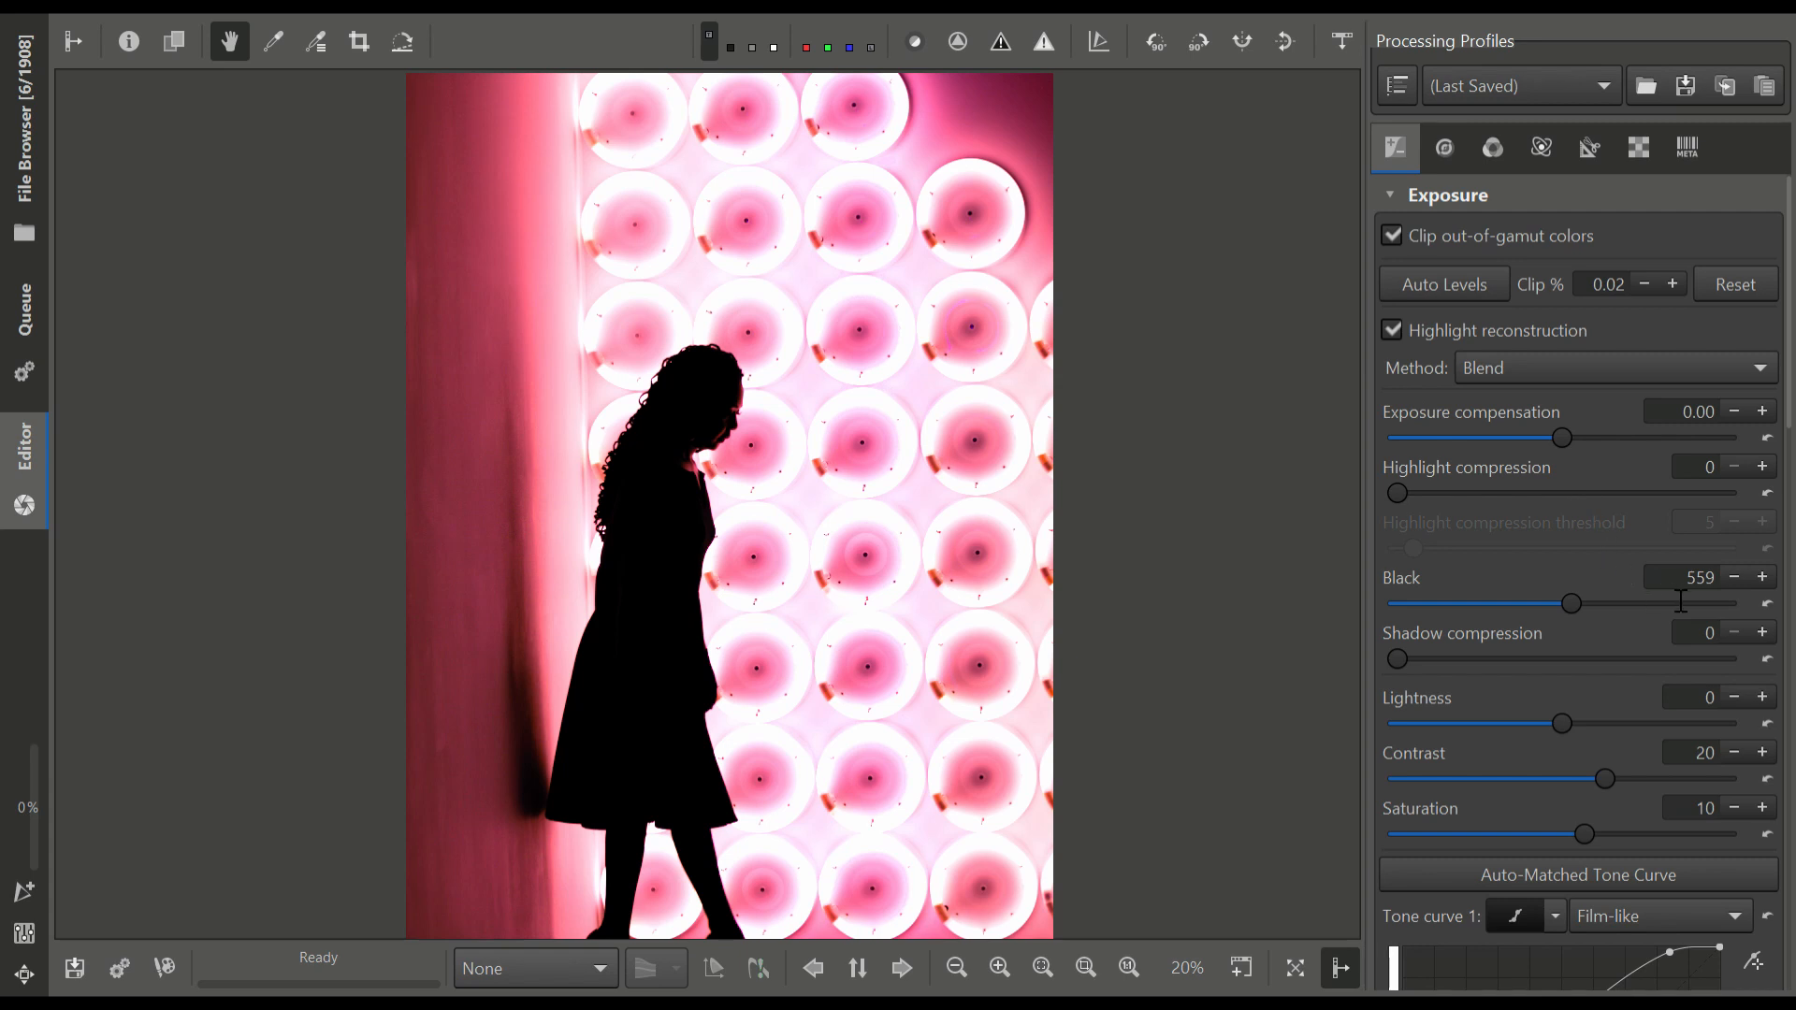
pyautogui.click(1765, 606)
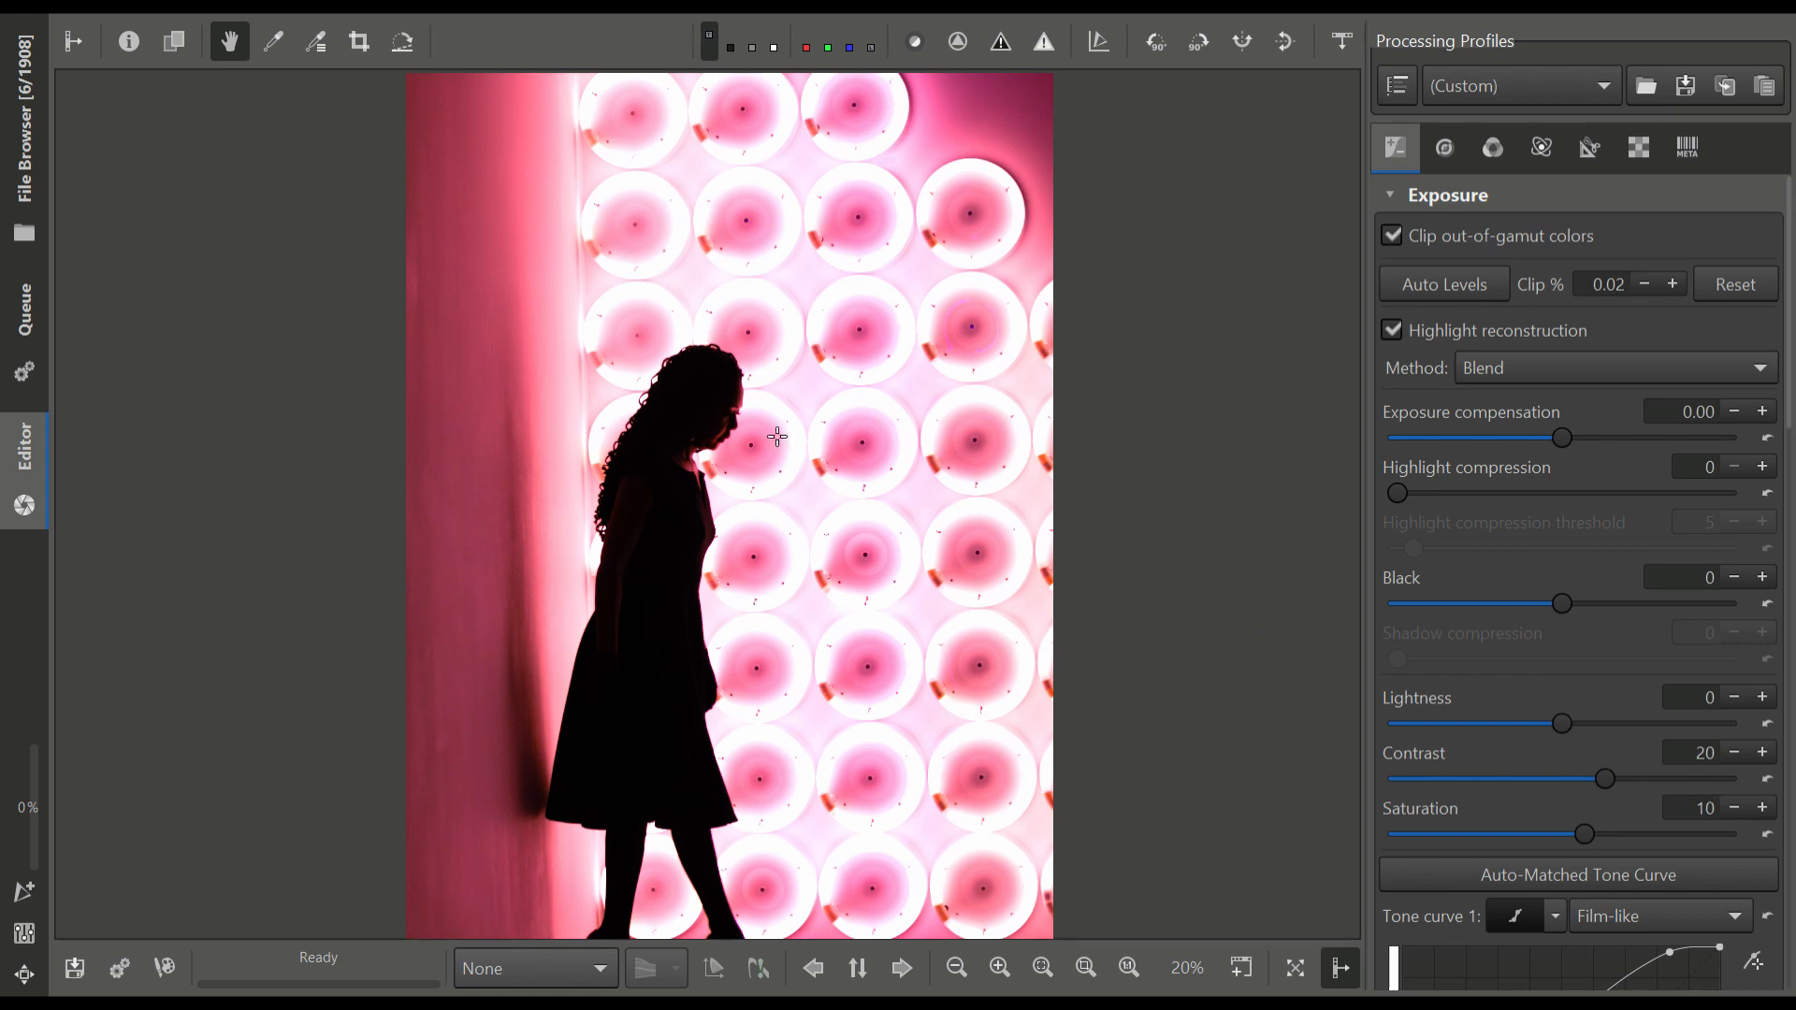
pyautogui.scroll(2, 616, 379)
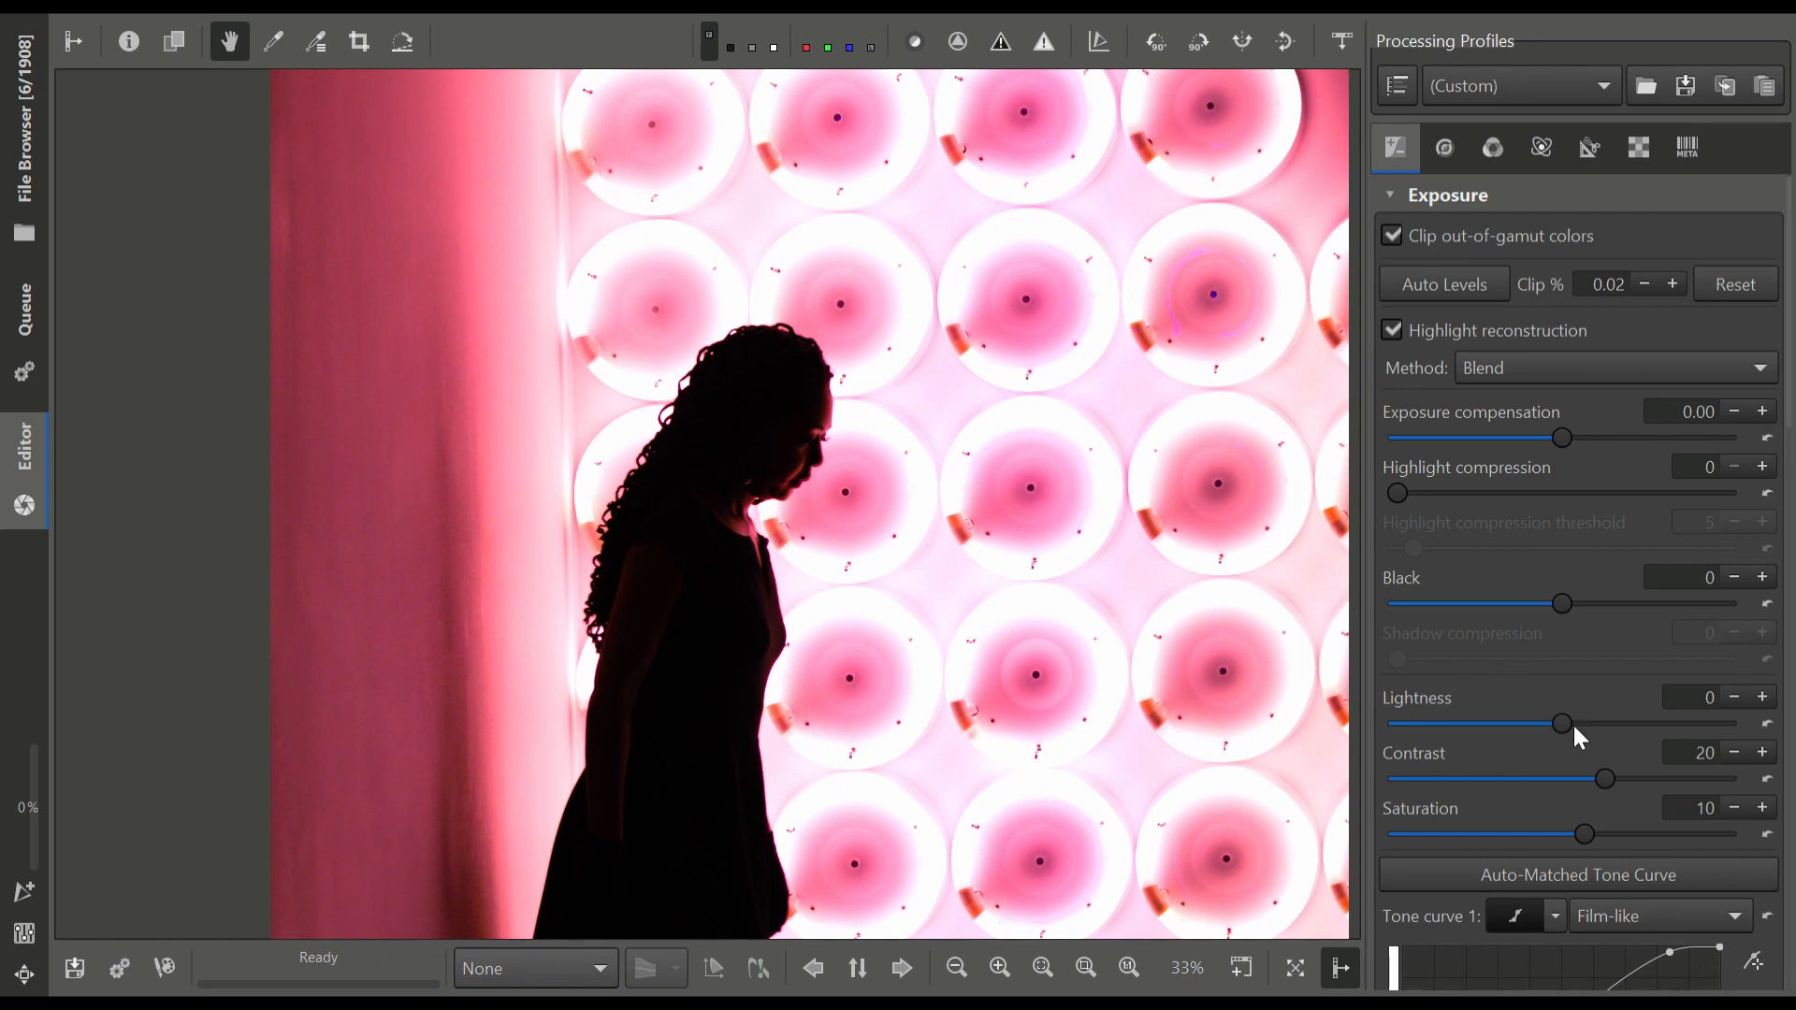
pyautogui.scroll(-5, 1573, 722)
pyautogui.scroll(-2, 1588, 710)
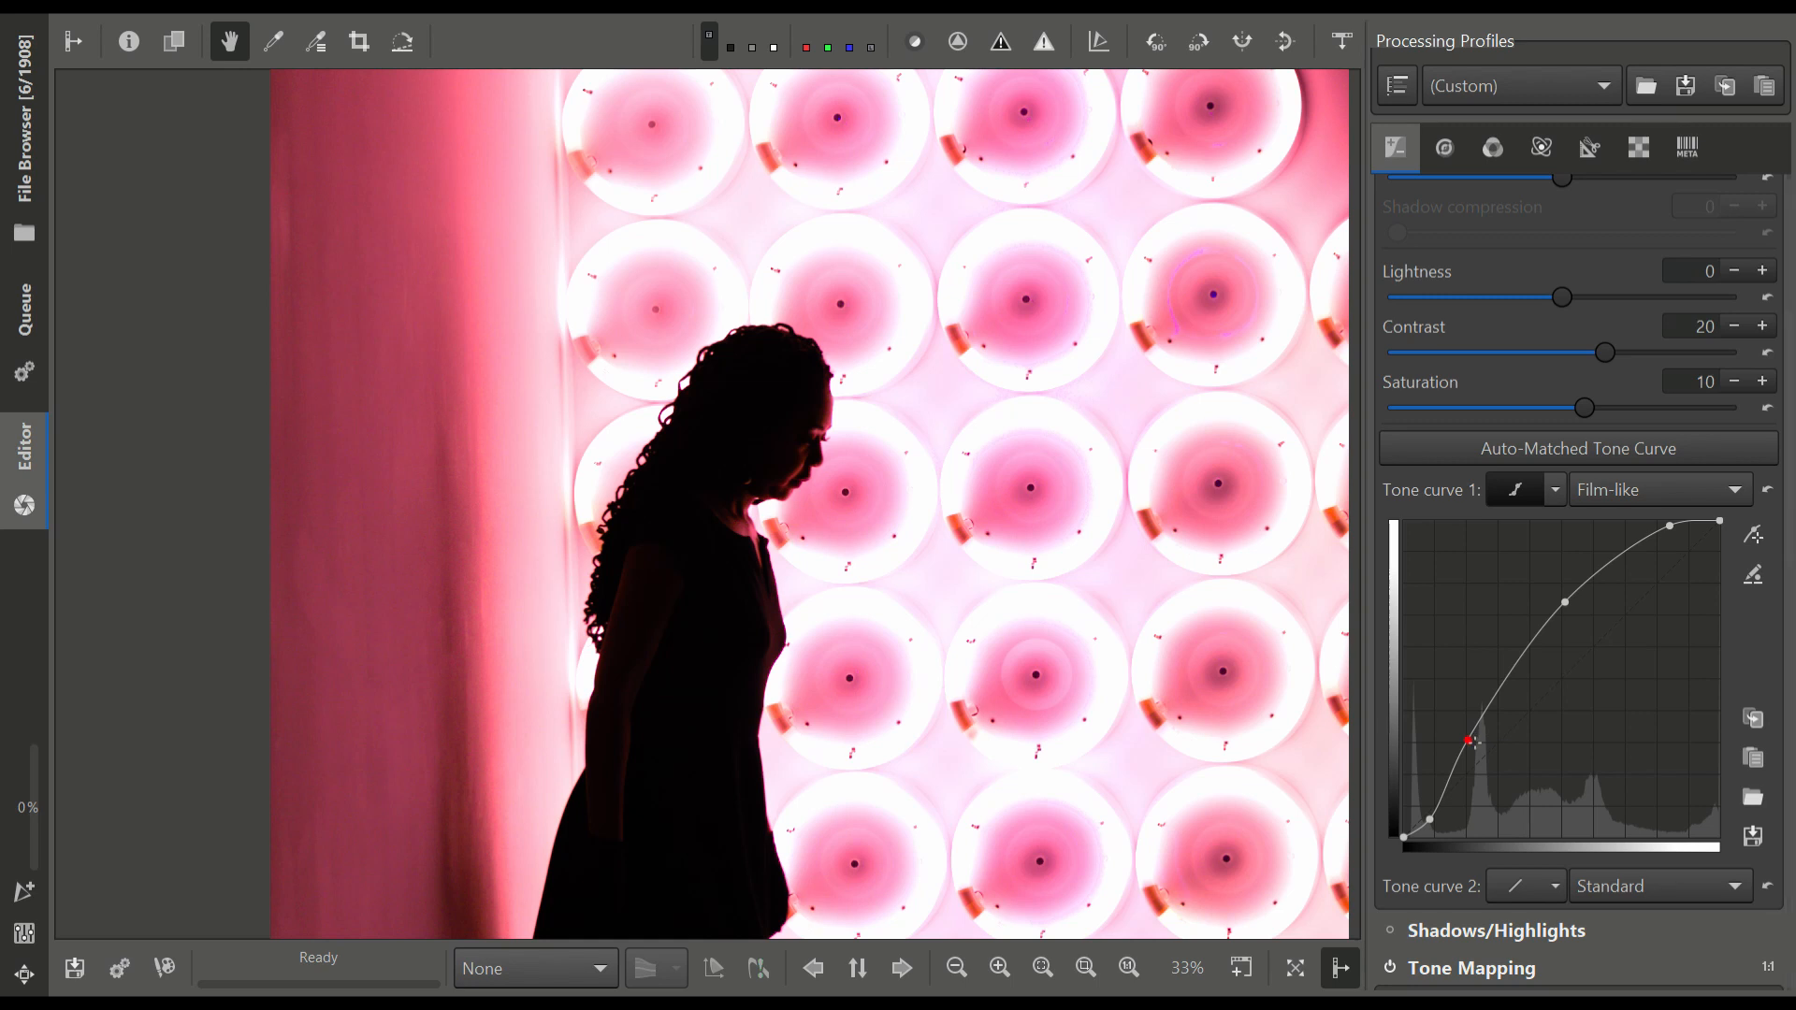
# Try reshaping tone curve 1 by shifting its lower-midtone point and pulling the midtone and highlight points well down
pyautogui.moveTo(1478, 746); pyautogui.dragTo(1490, 765)
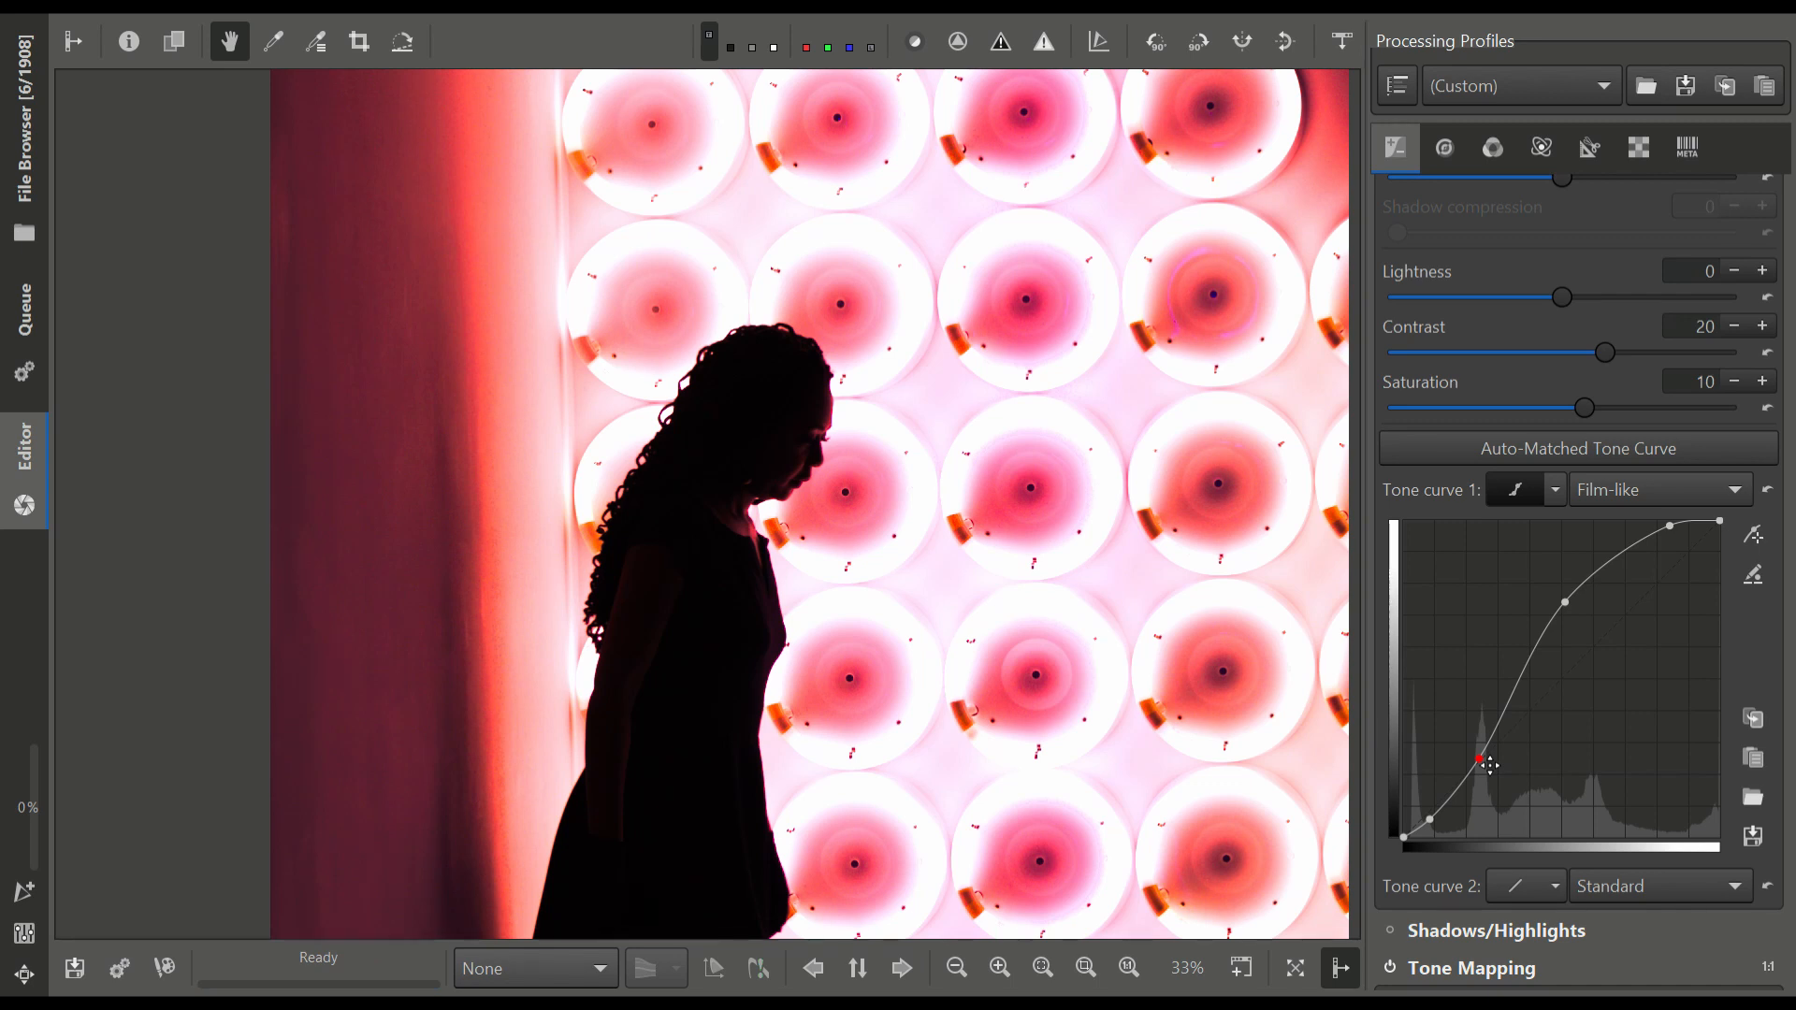
pyautogui.moveTo(1490, 765); pyautogui.dragTo(1475, 730)
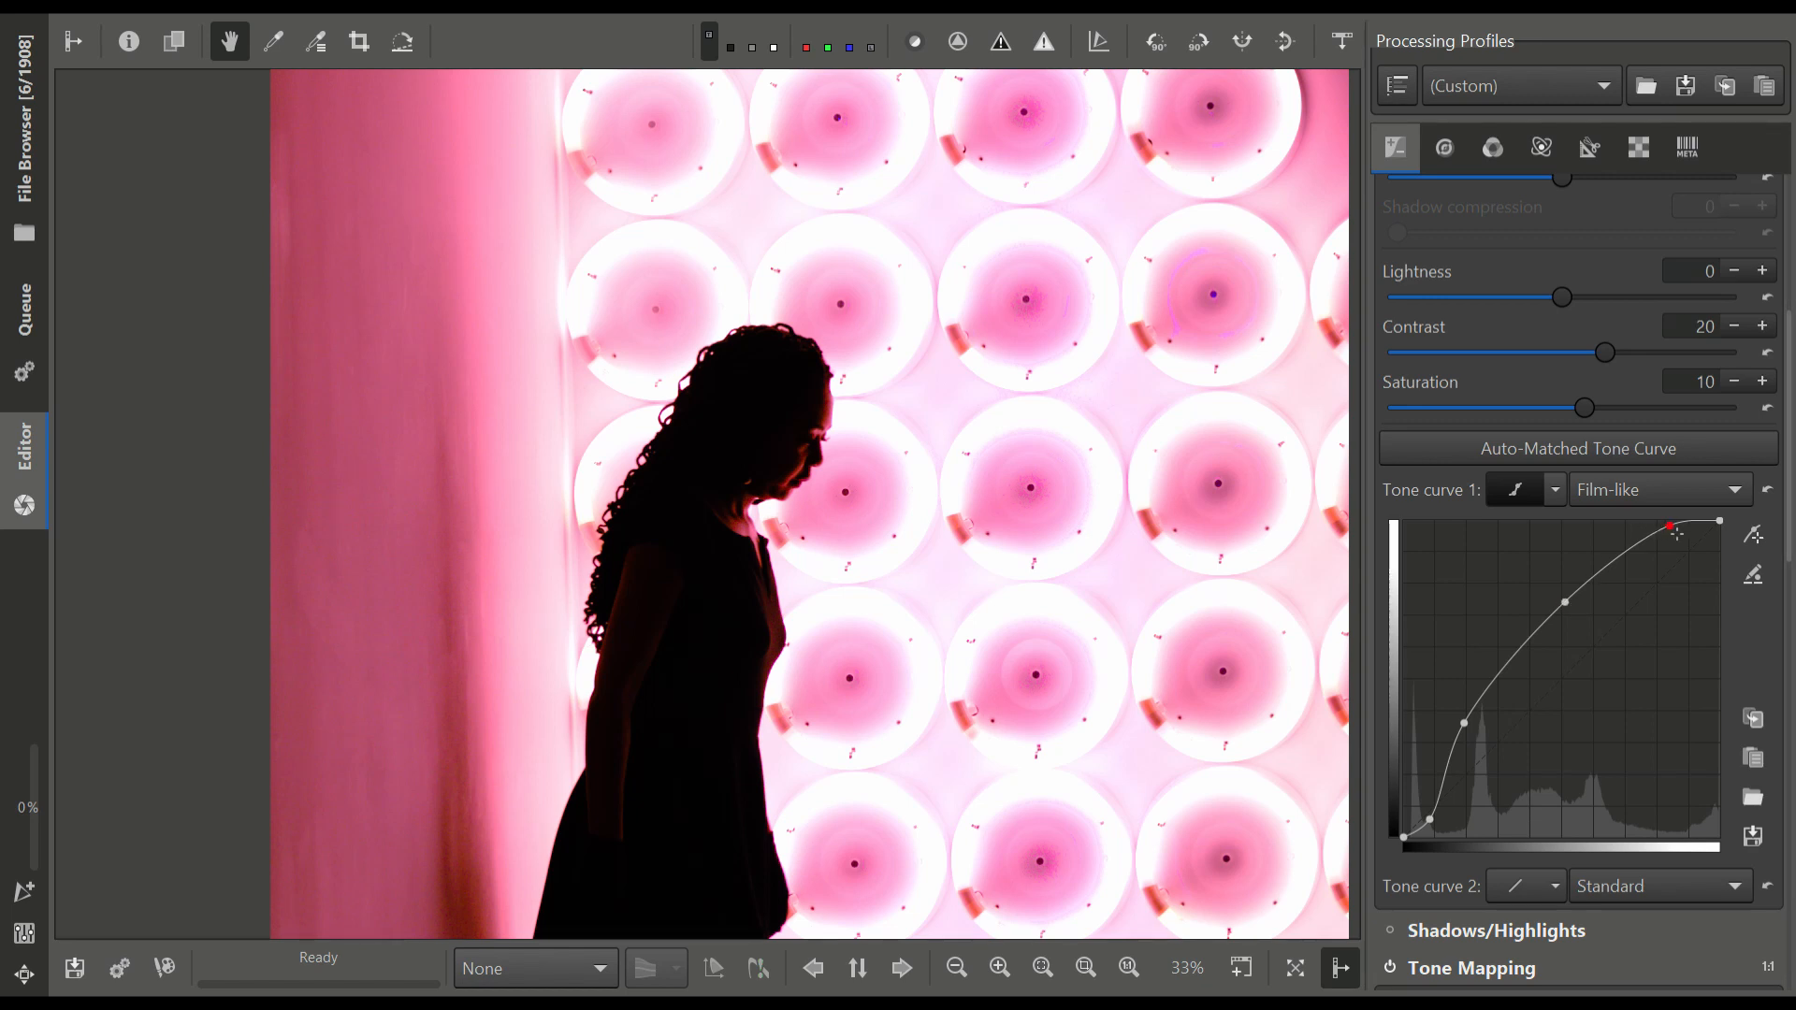
pyautogui.moveTo(1679, 533); pyautogui.dragTo(1684, 631)
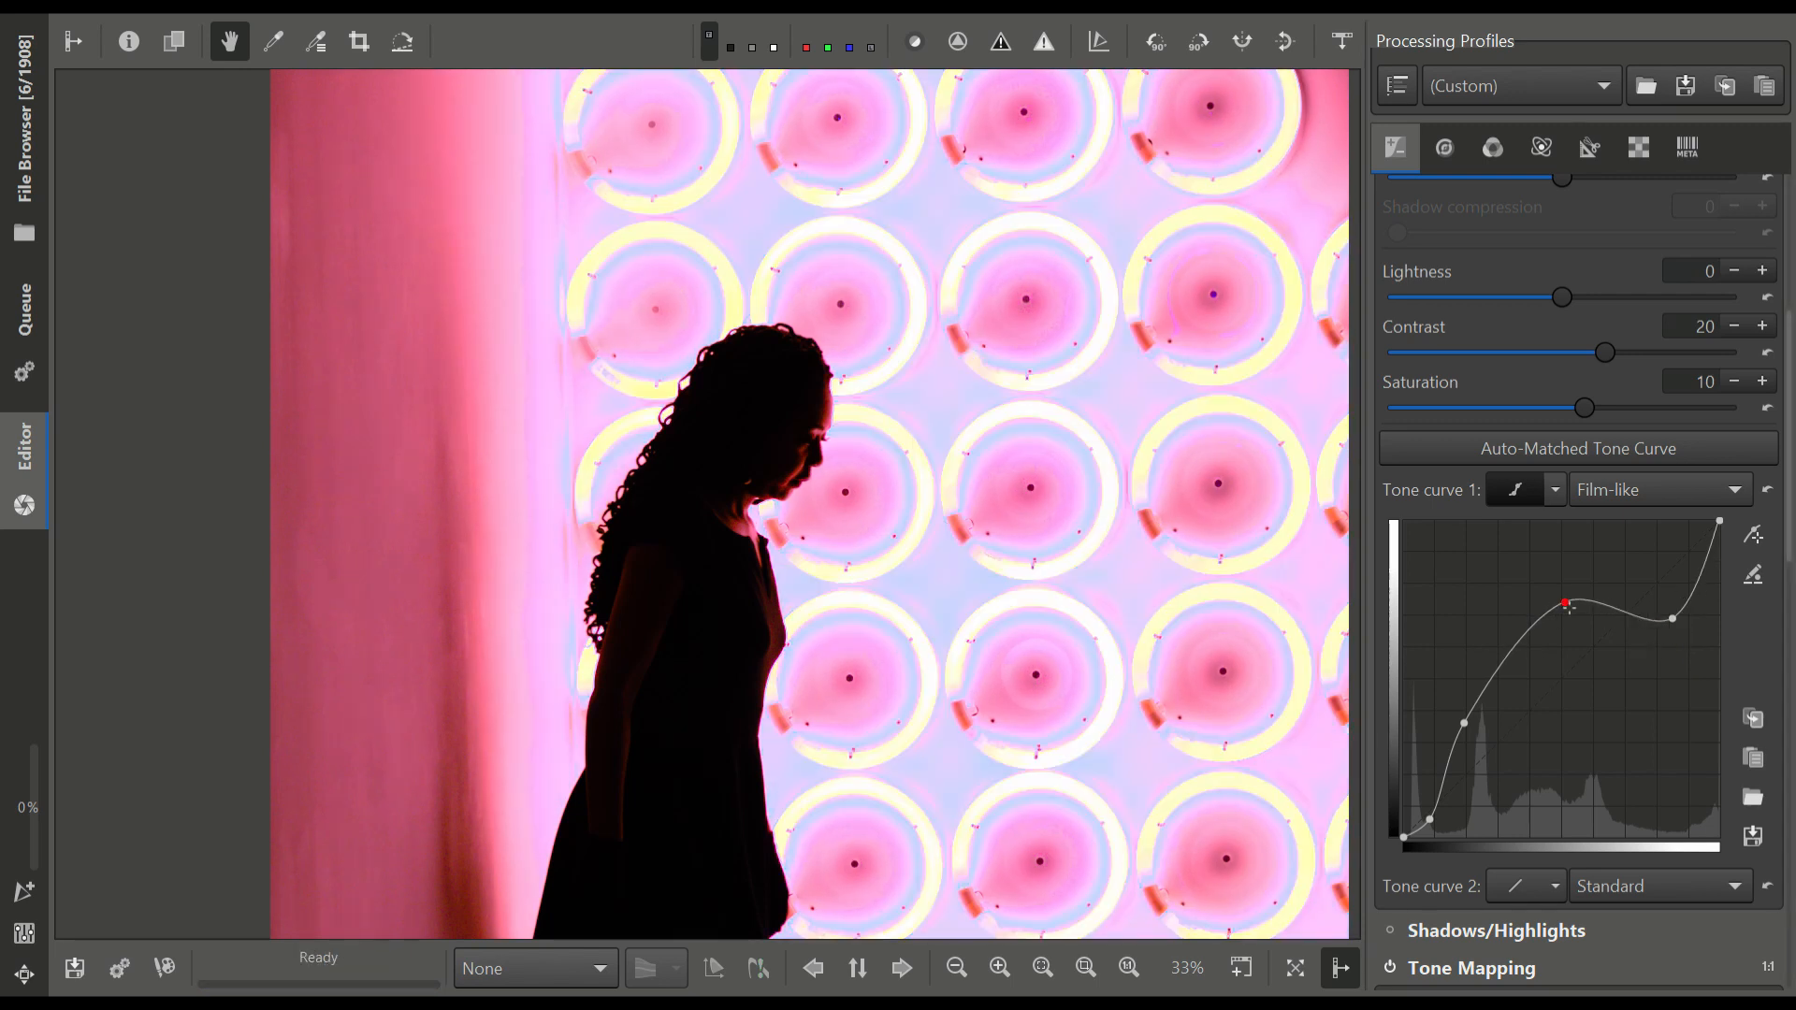
pyautogui.moveTo(1570, 606); pyautogui.dragTo(1581, 692)
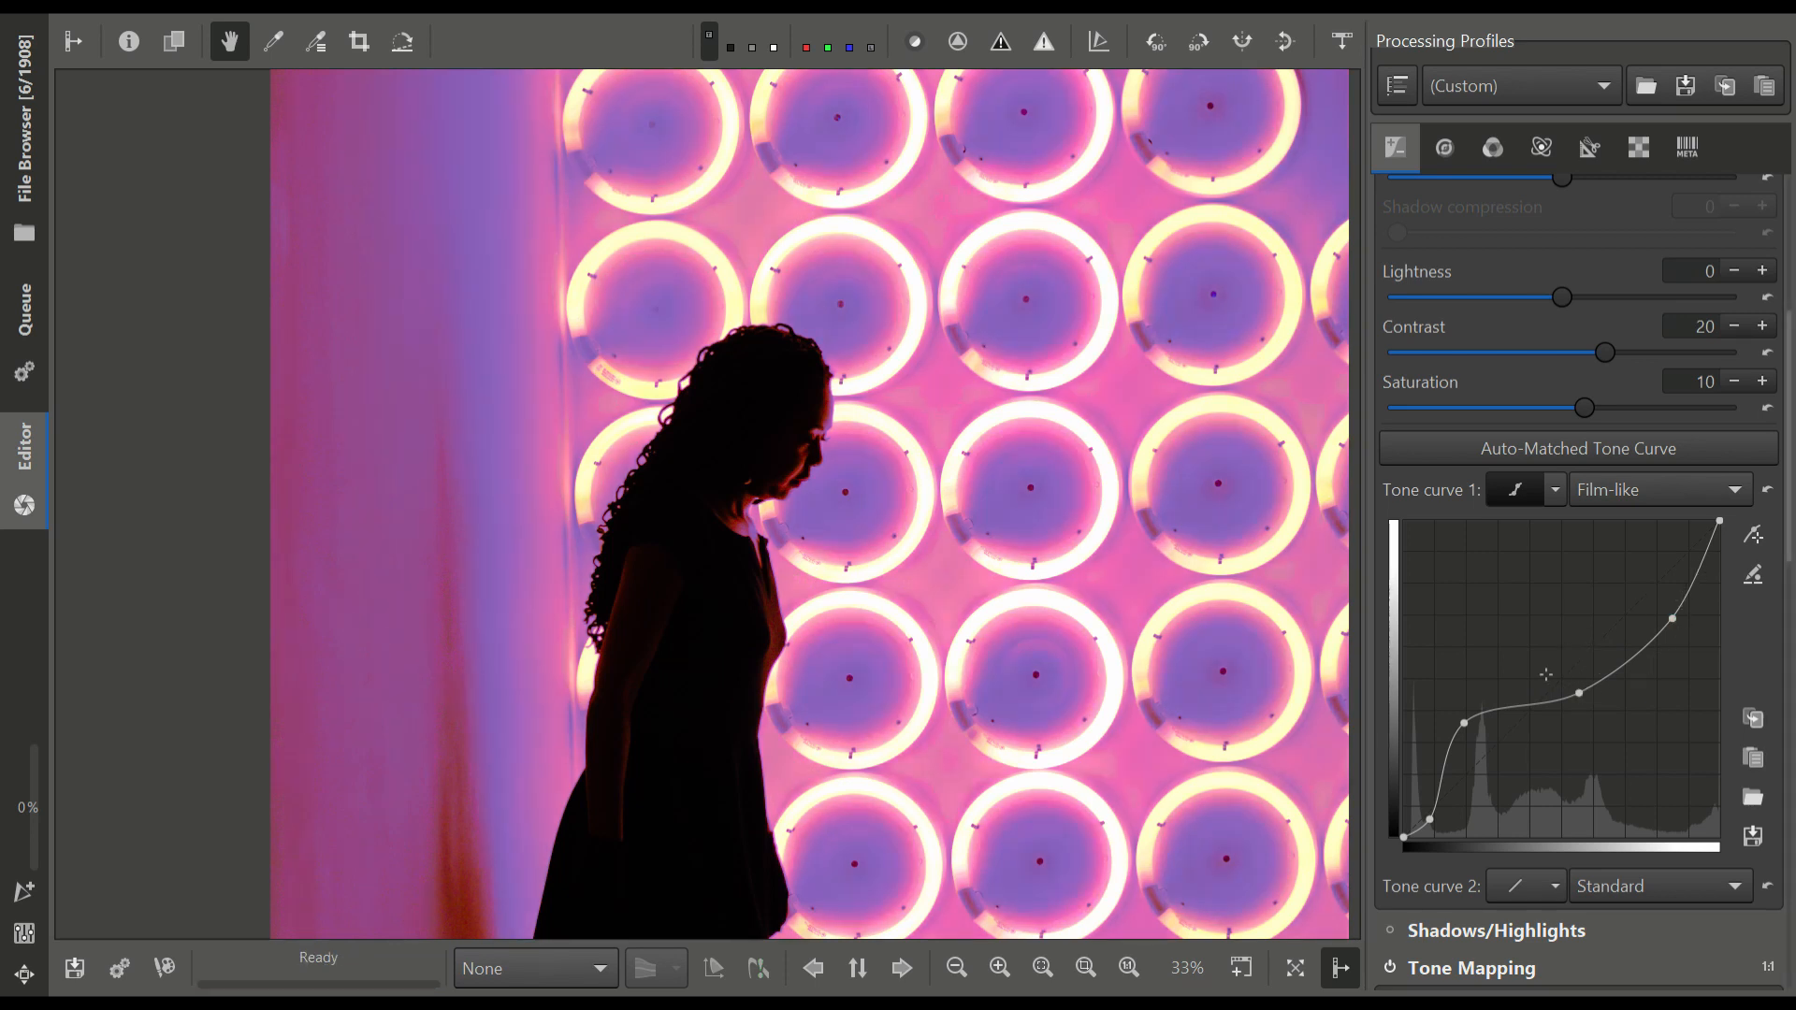
# Pull the lower-midtone point of tone curve 1 down to darken the wall and silhouette
pyautogui.scroll(-3, 1227, 673)
pyautogui.moveTo(1127, 708); pyautogui.dragTo(1104, 582)
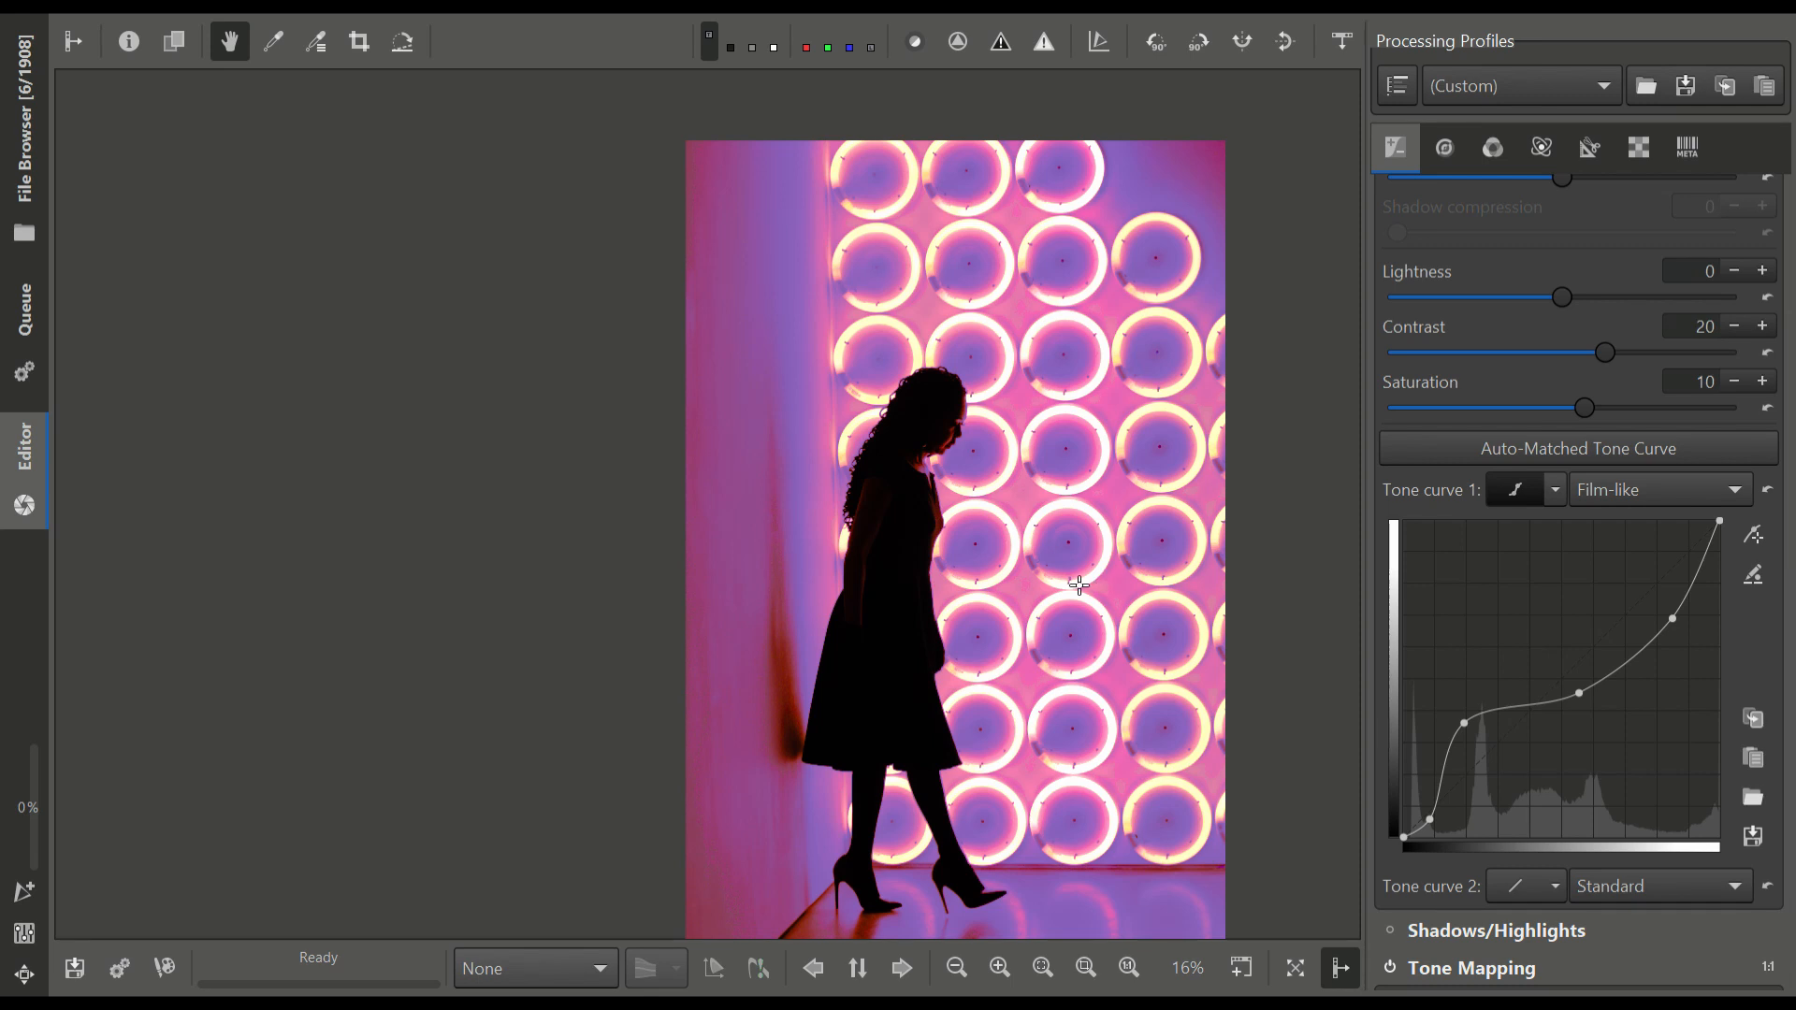
pyautogui.scroll(4, 897, 416)
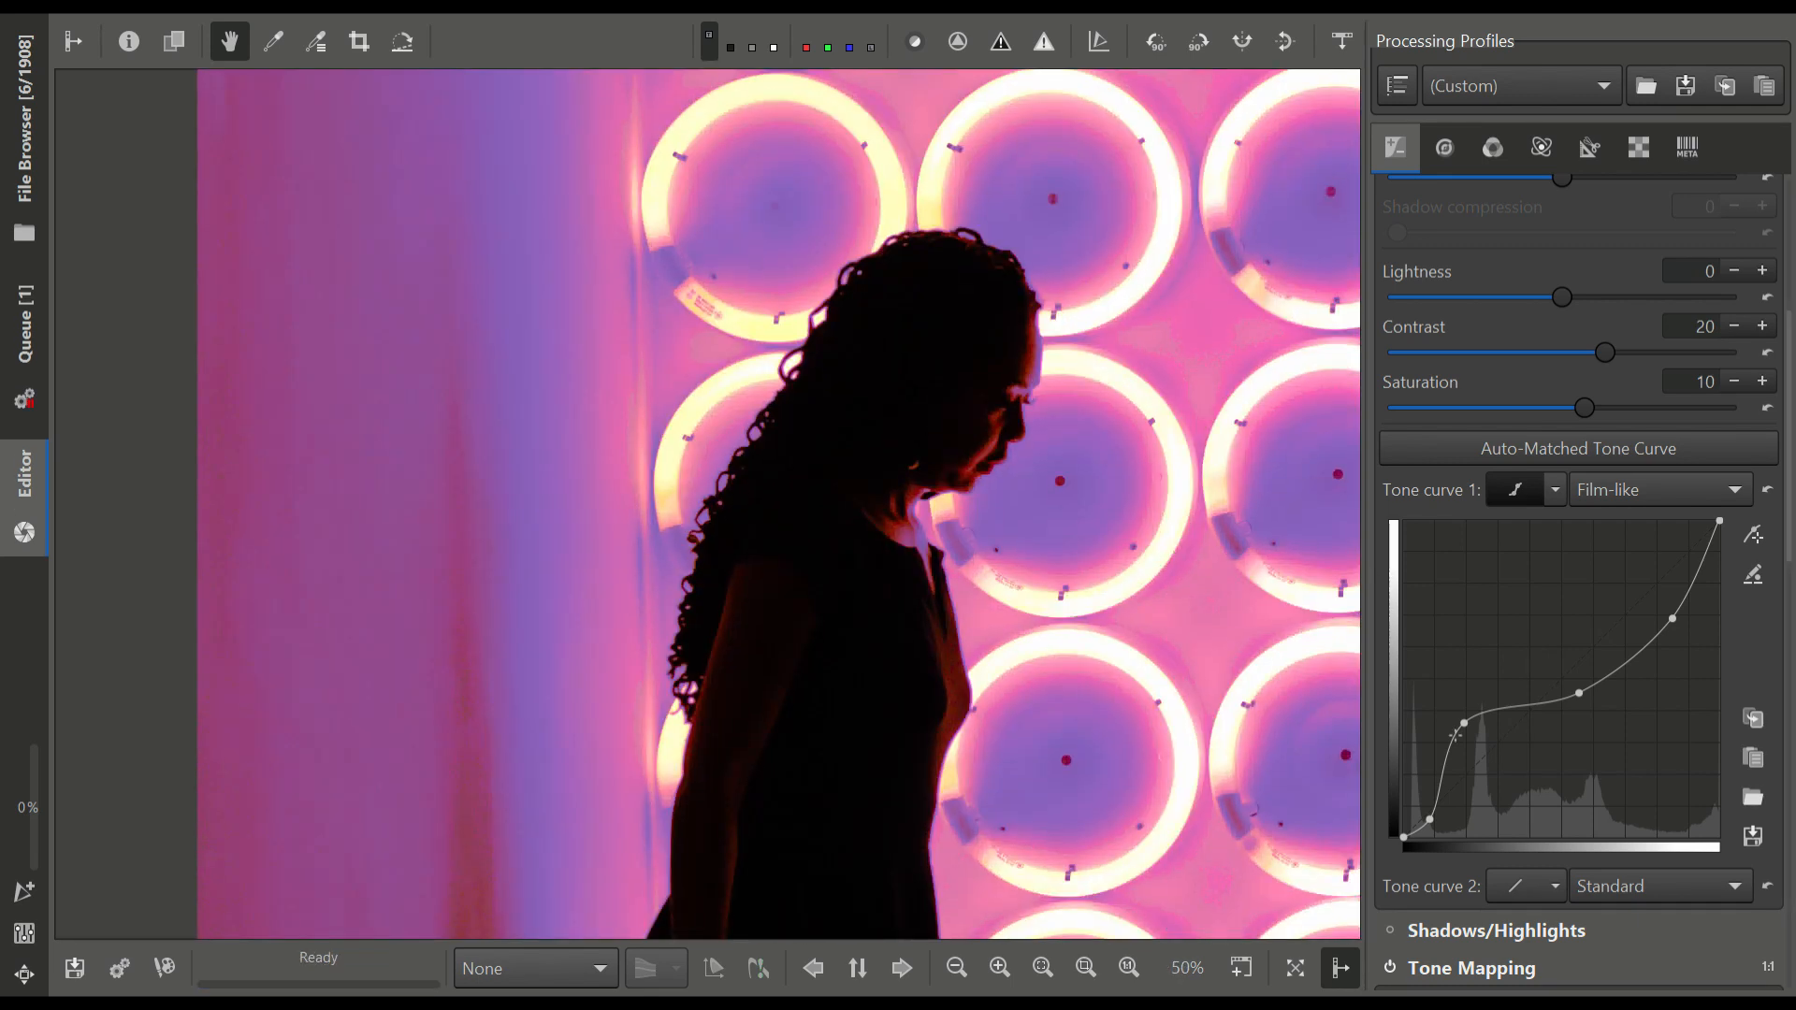
pyautogui.moveTo(1470, 729); pyautogui.dragTo(1485, 806)
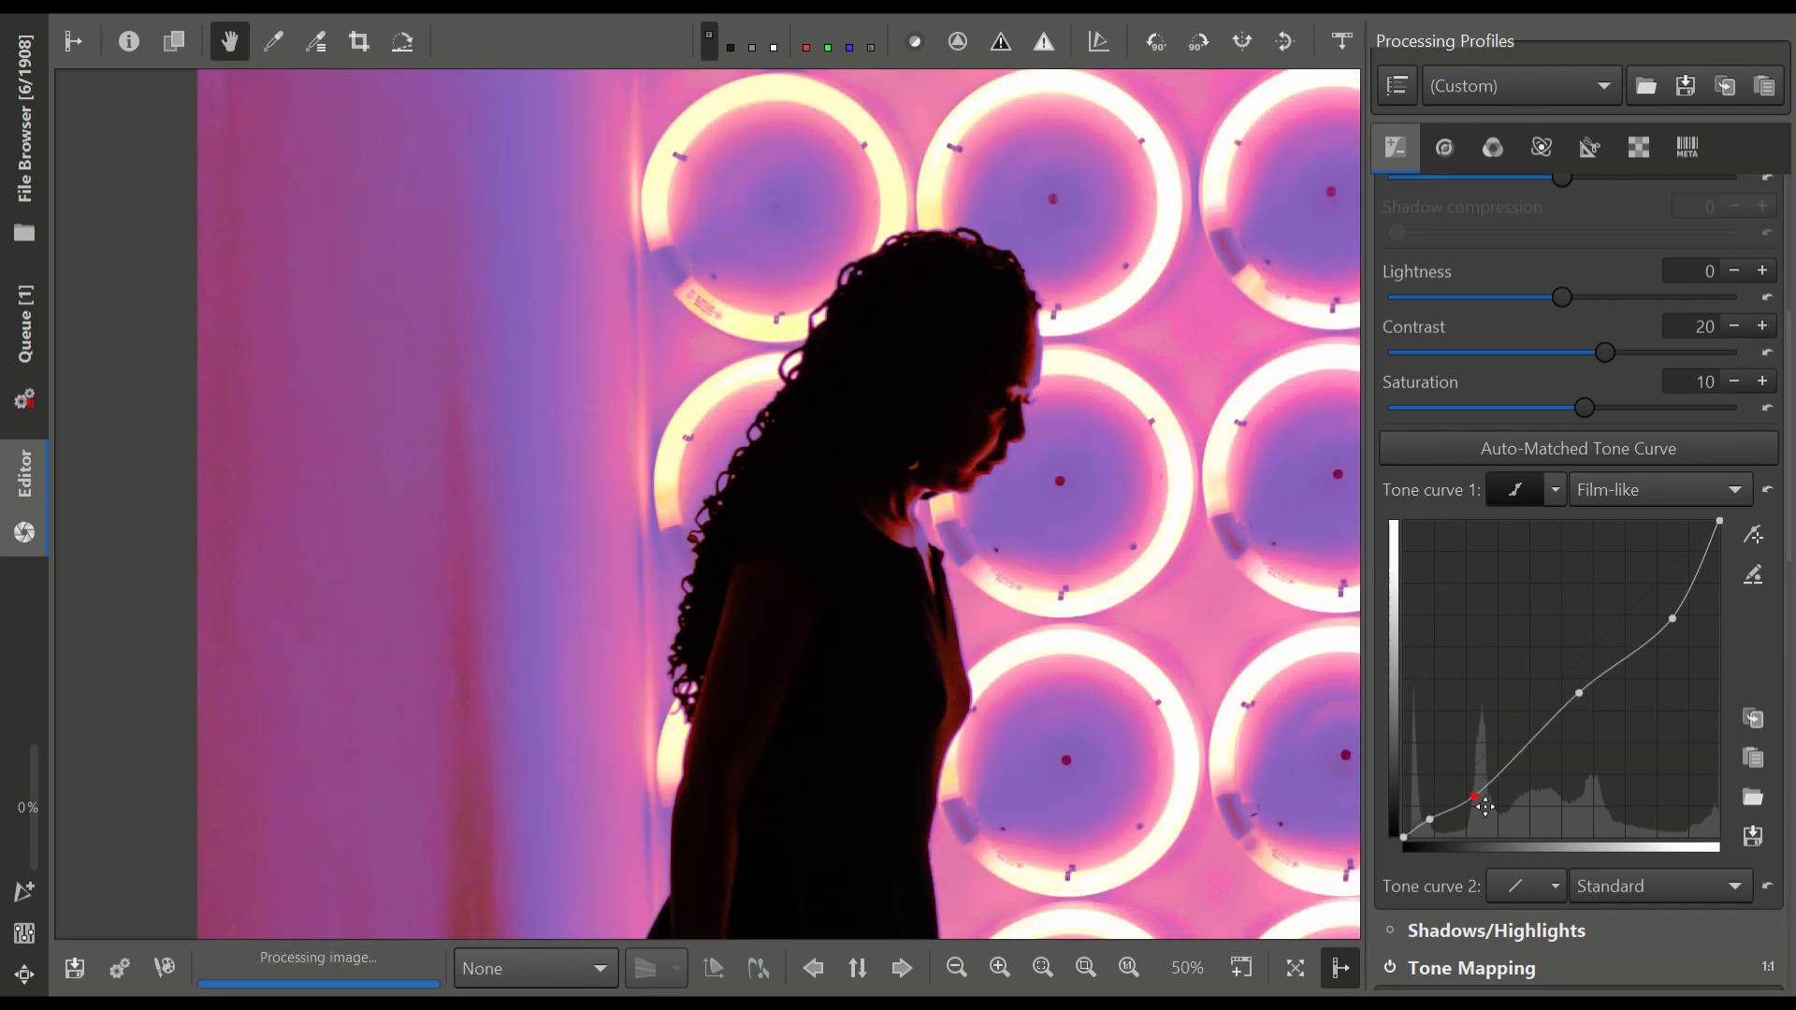
pyautogui.scroll(-3, 1127, 704)
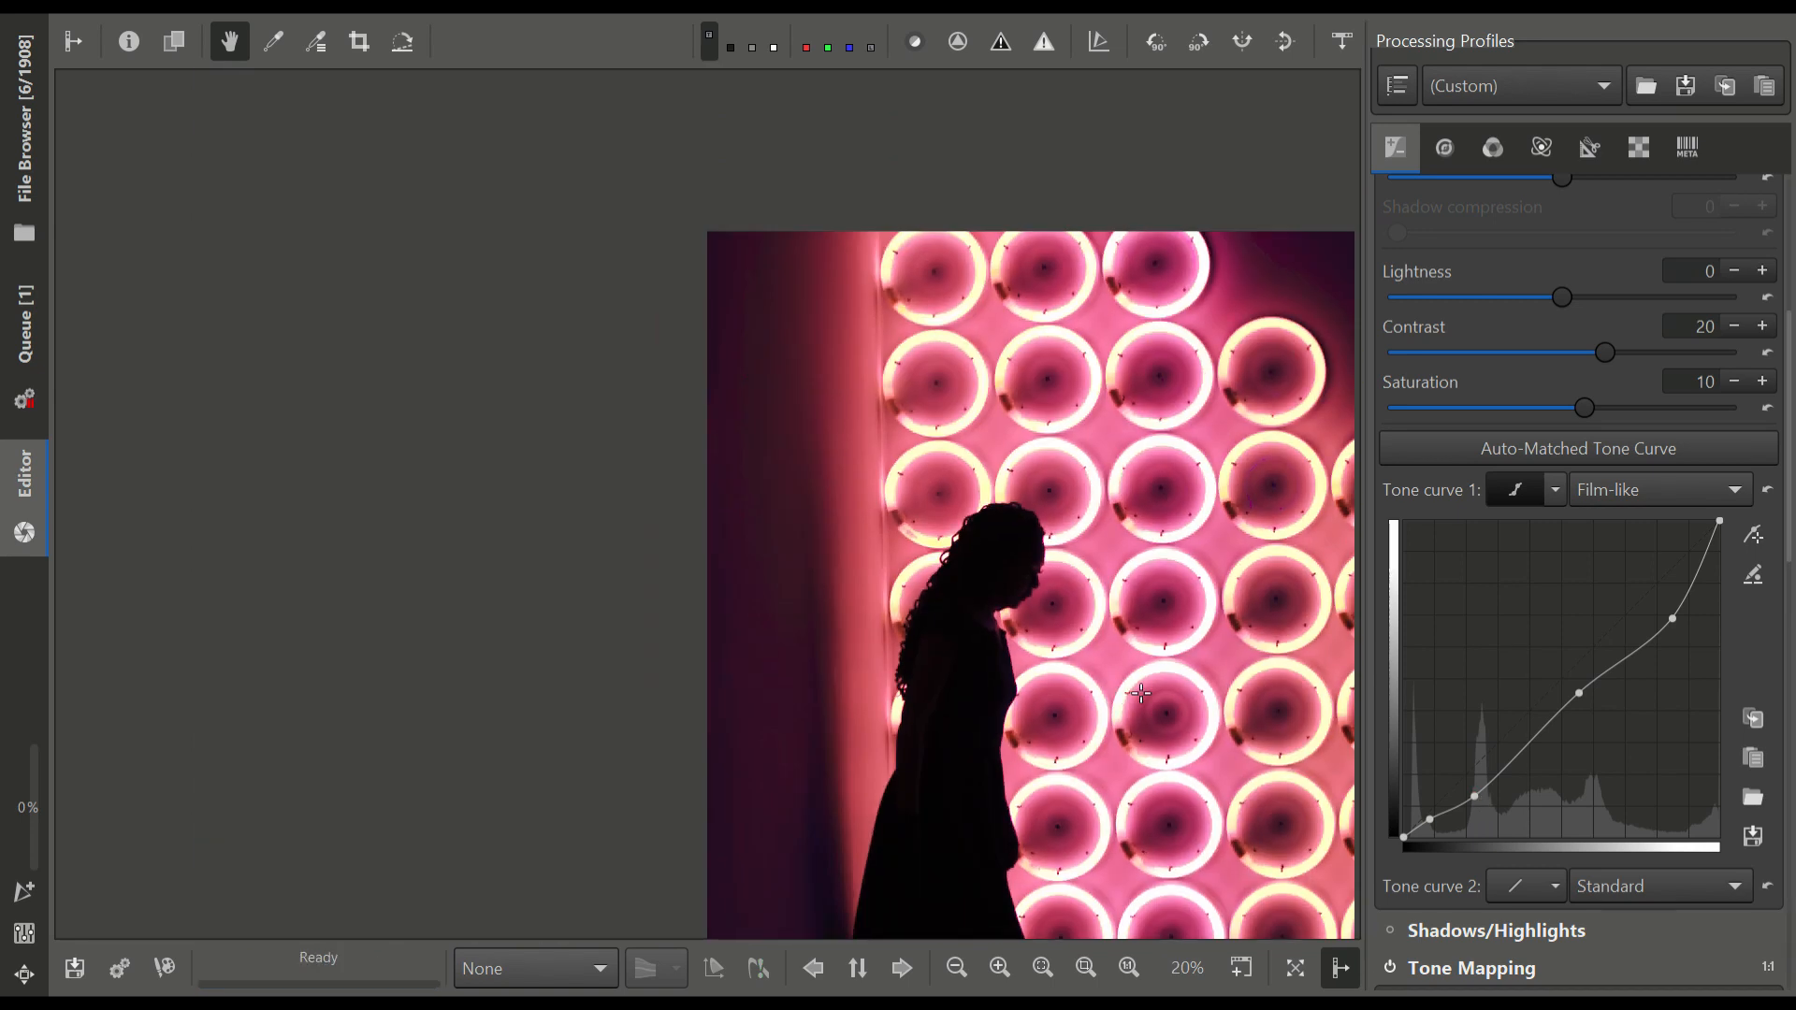
# Reset tone curve 1 to a straight line and check the silhouette up close
pyautogui.click(1767, 489)
pyautogui.scroll(-1, 890, 811)
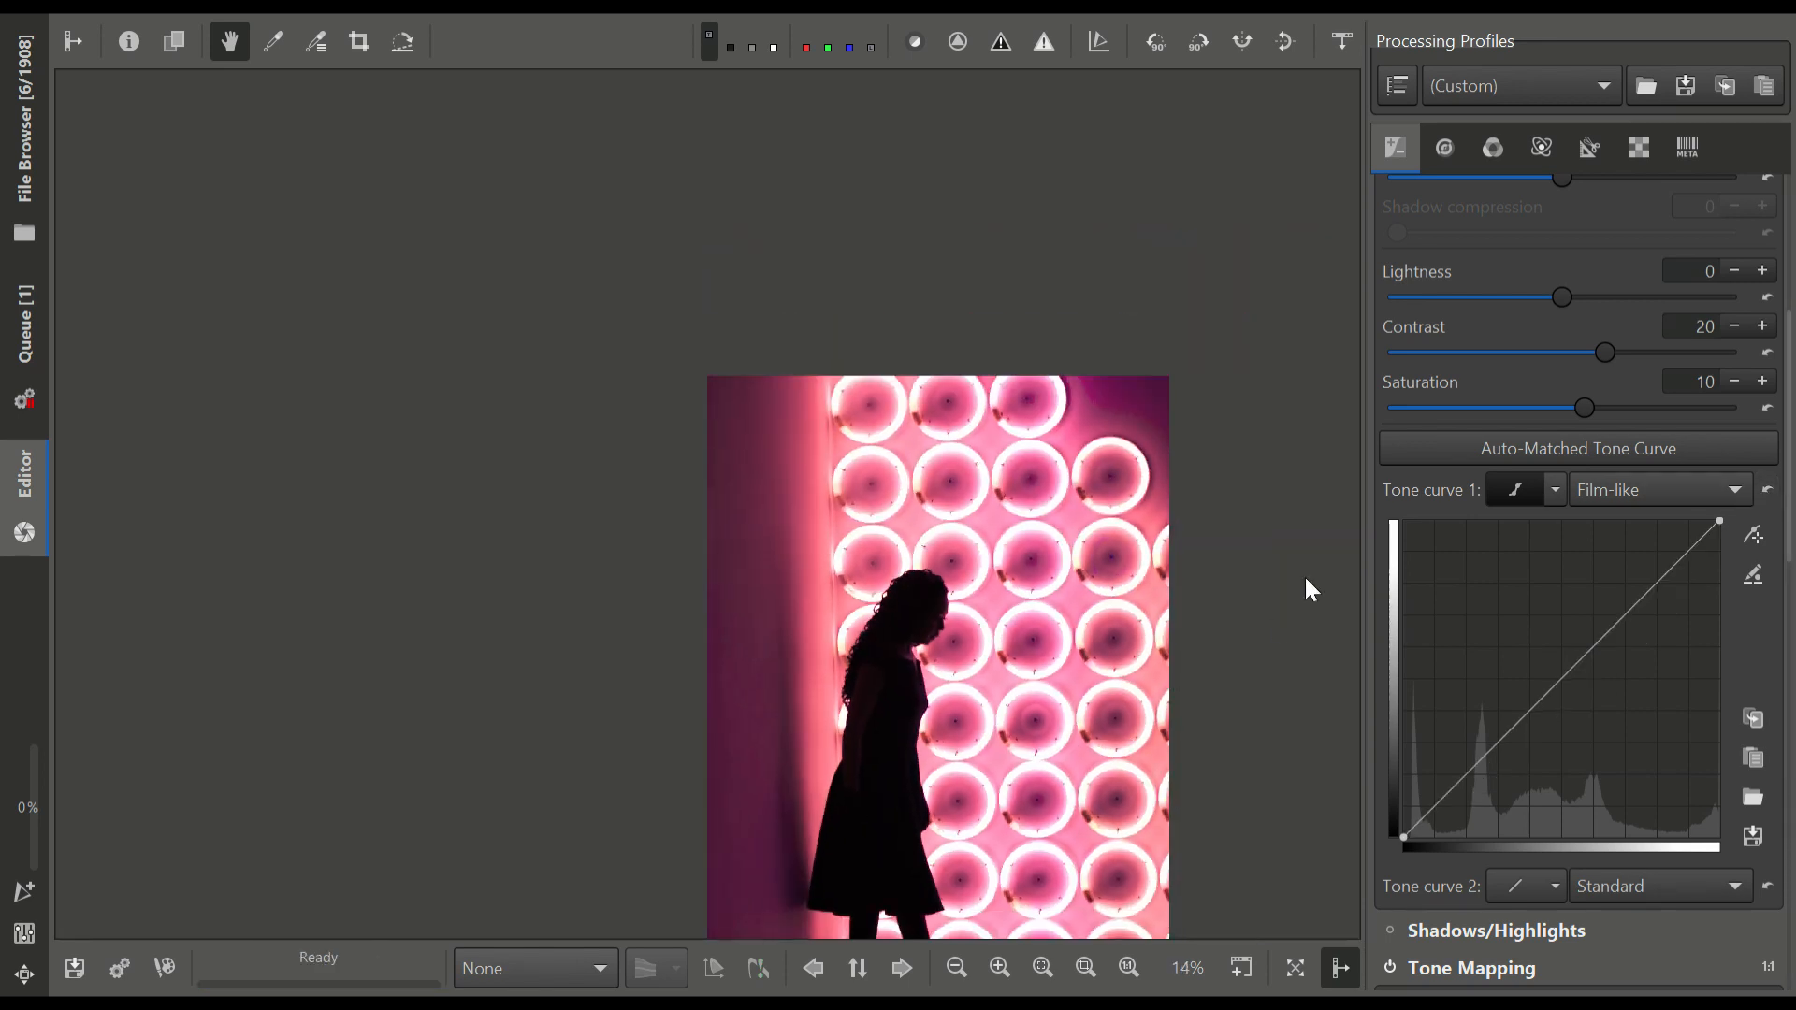
pyautogui.moveTo(1150, 859); pyautogui.dragTo(1151, 652)
pyautogui.scroll(7, 901, 374)
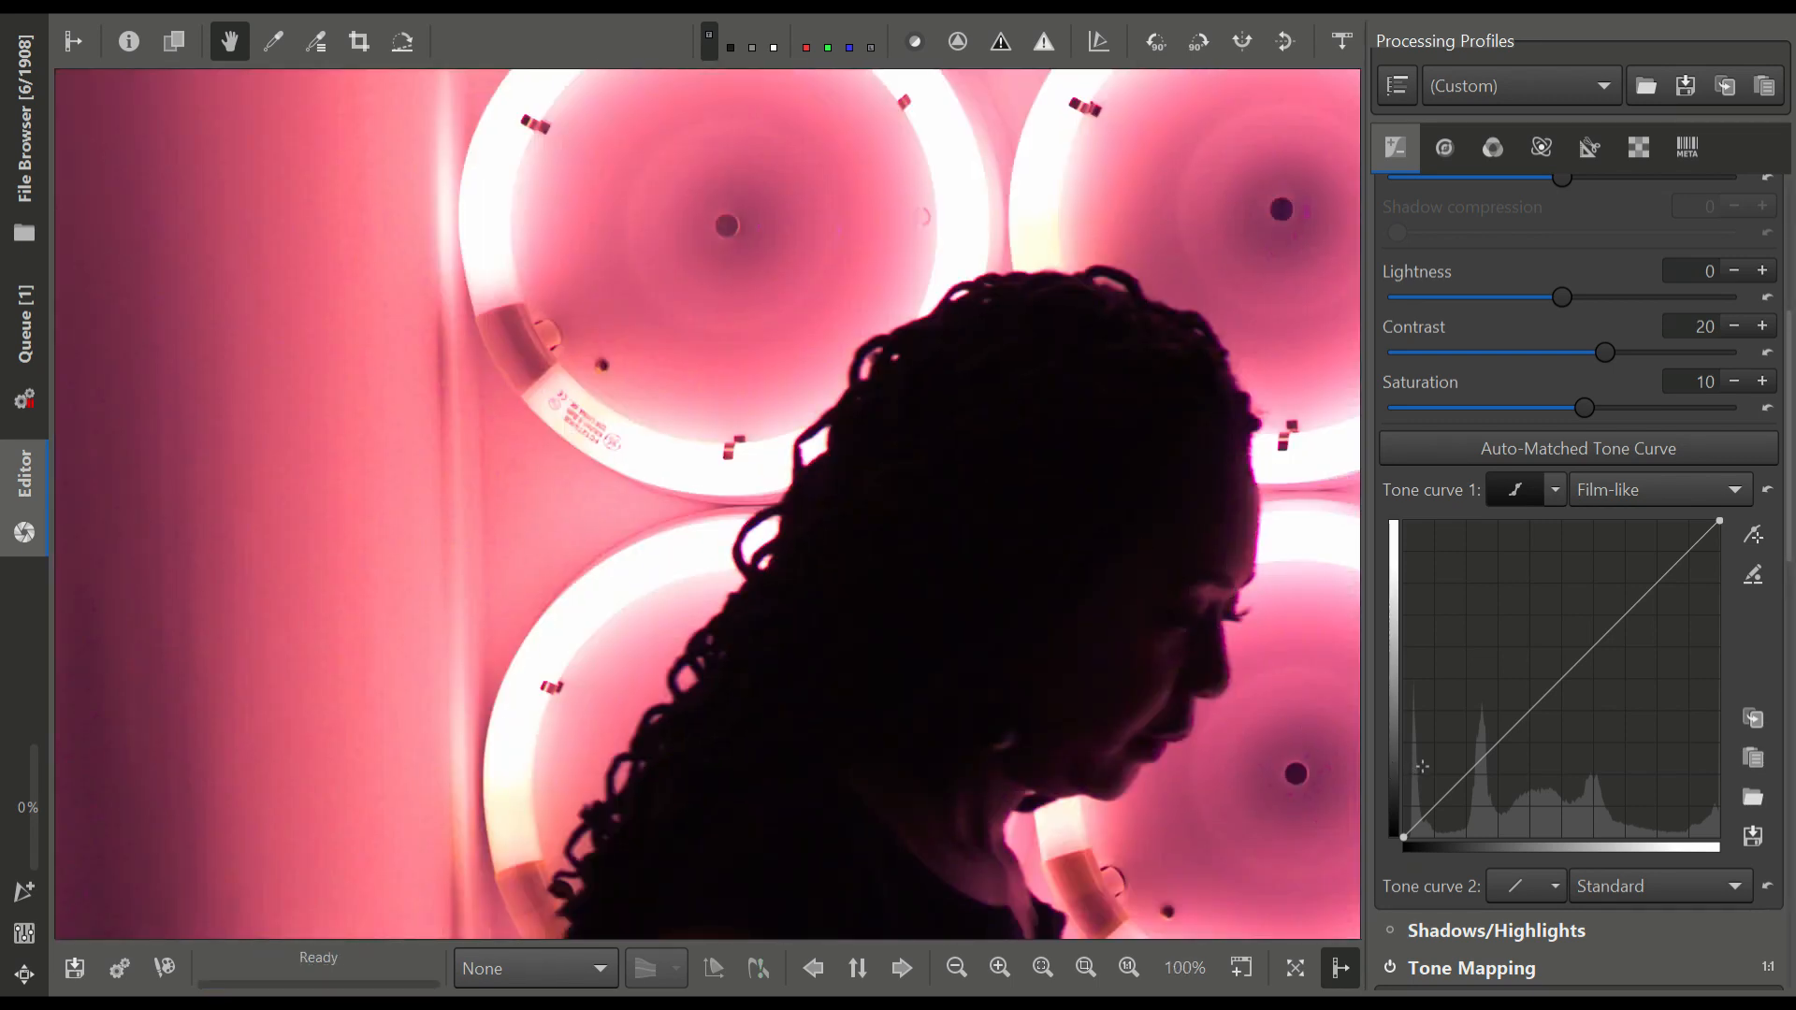
# Try lifting the shadows of tone curve 1 around a midtone anchor point, and reset the curve to linear
pyautogui.click(1554, 692)
pyautogui.moveTo(1482, 769); pyautogui.dragTo(1486, 743)
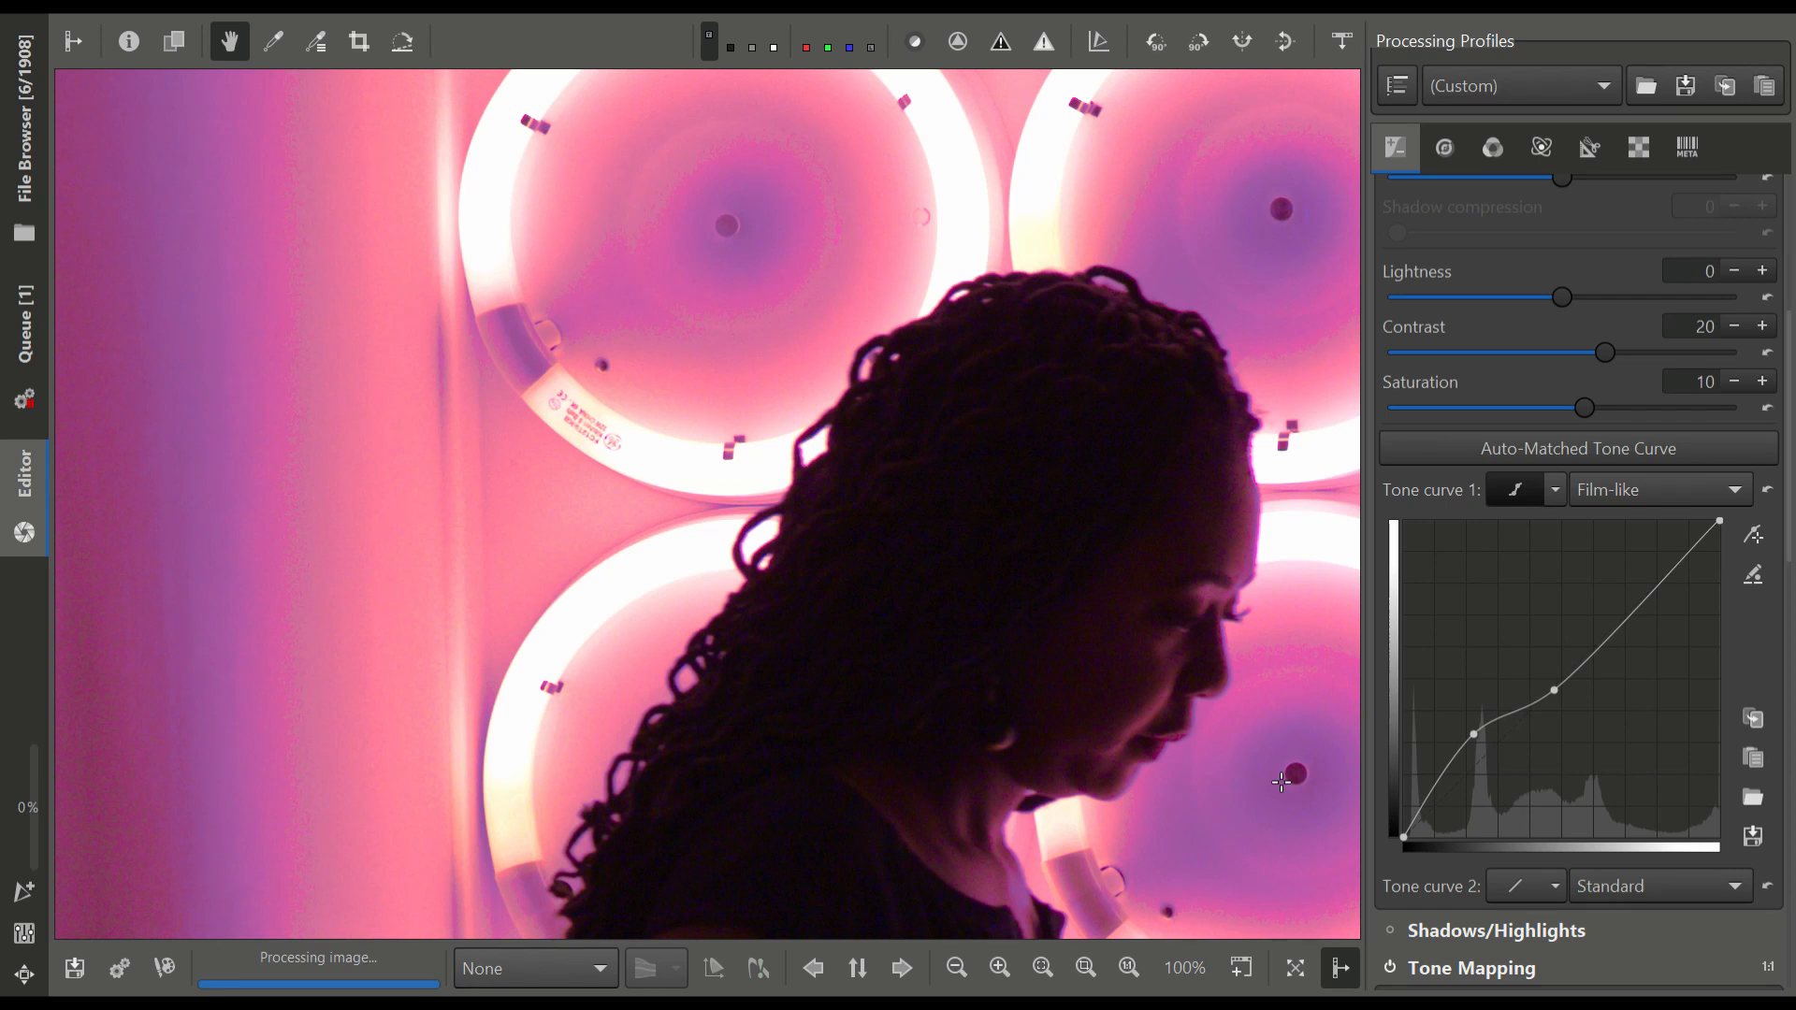
pyautogui.scroll(-2, 1283, 780)
pyautogui.moveTo(1281, 801); pyautogui.dragTo(959, 563)
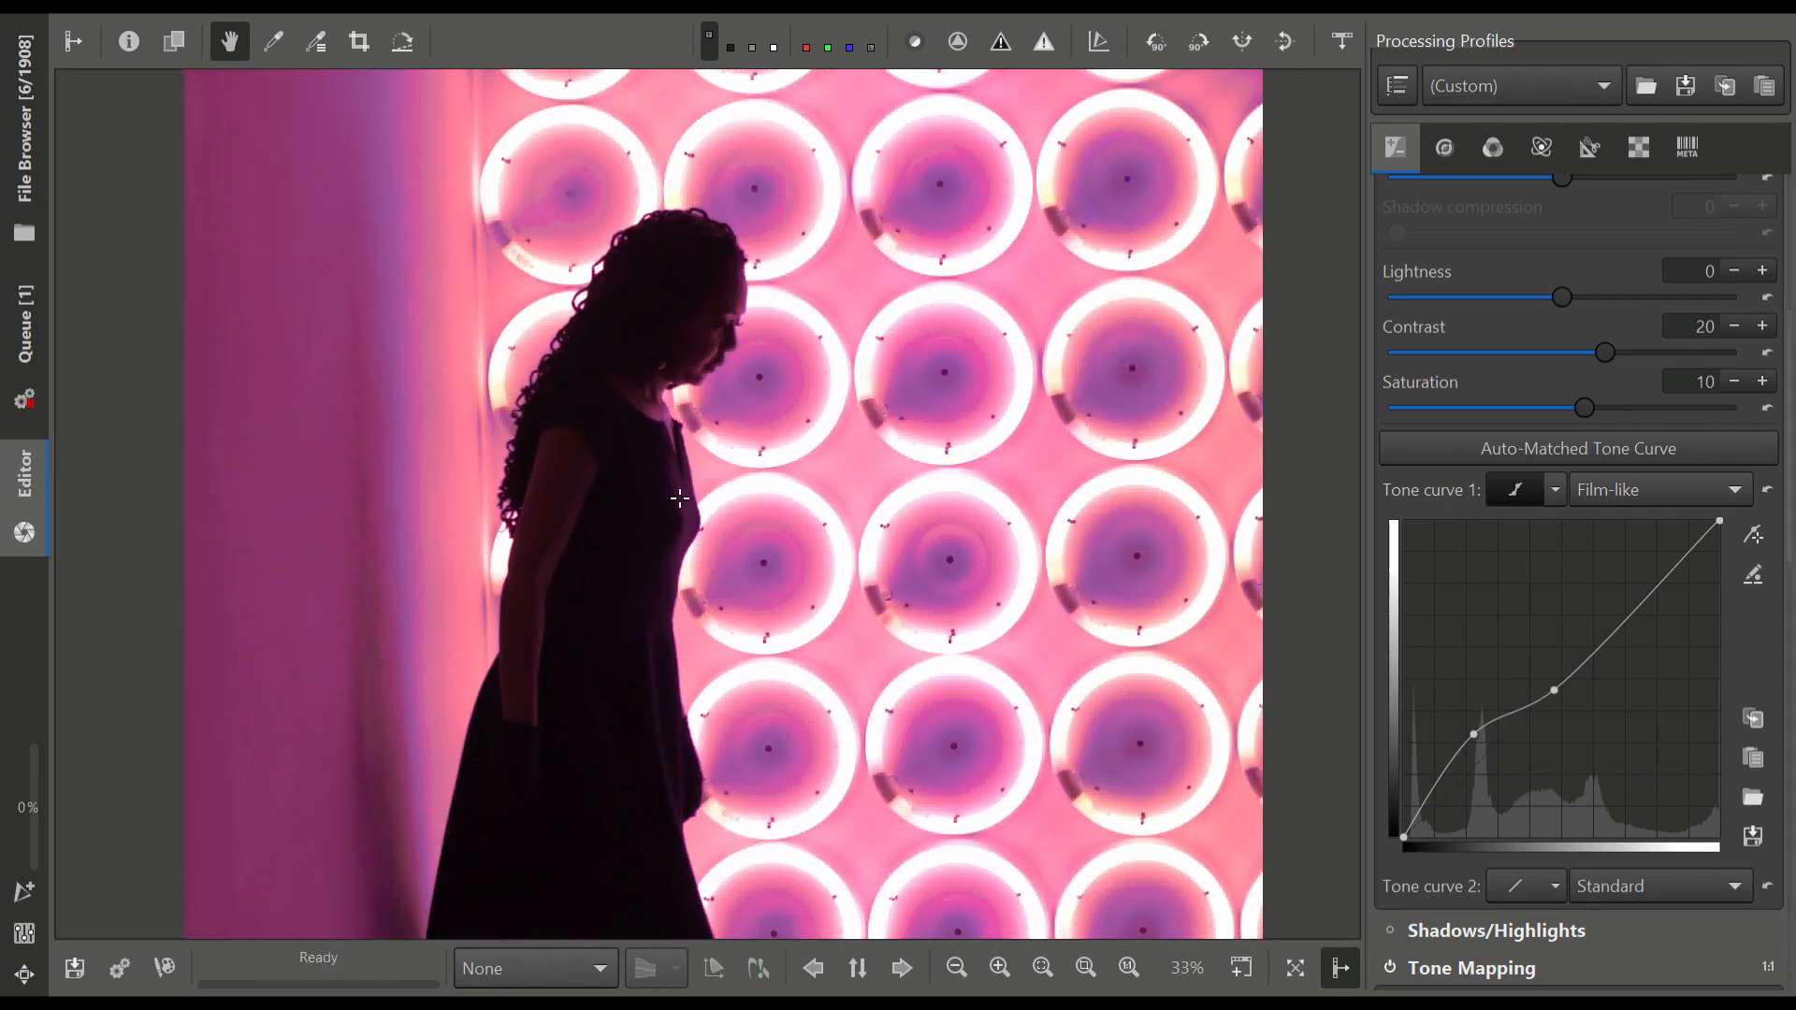
pyautogui.scroll(-3, 913, 743)
pyautogui.moveTo(1074, 888); pyautogui.dragTo(1105, 760)
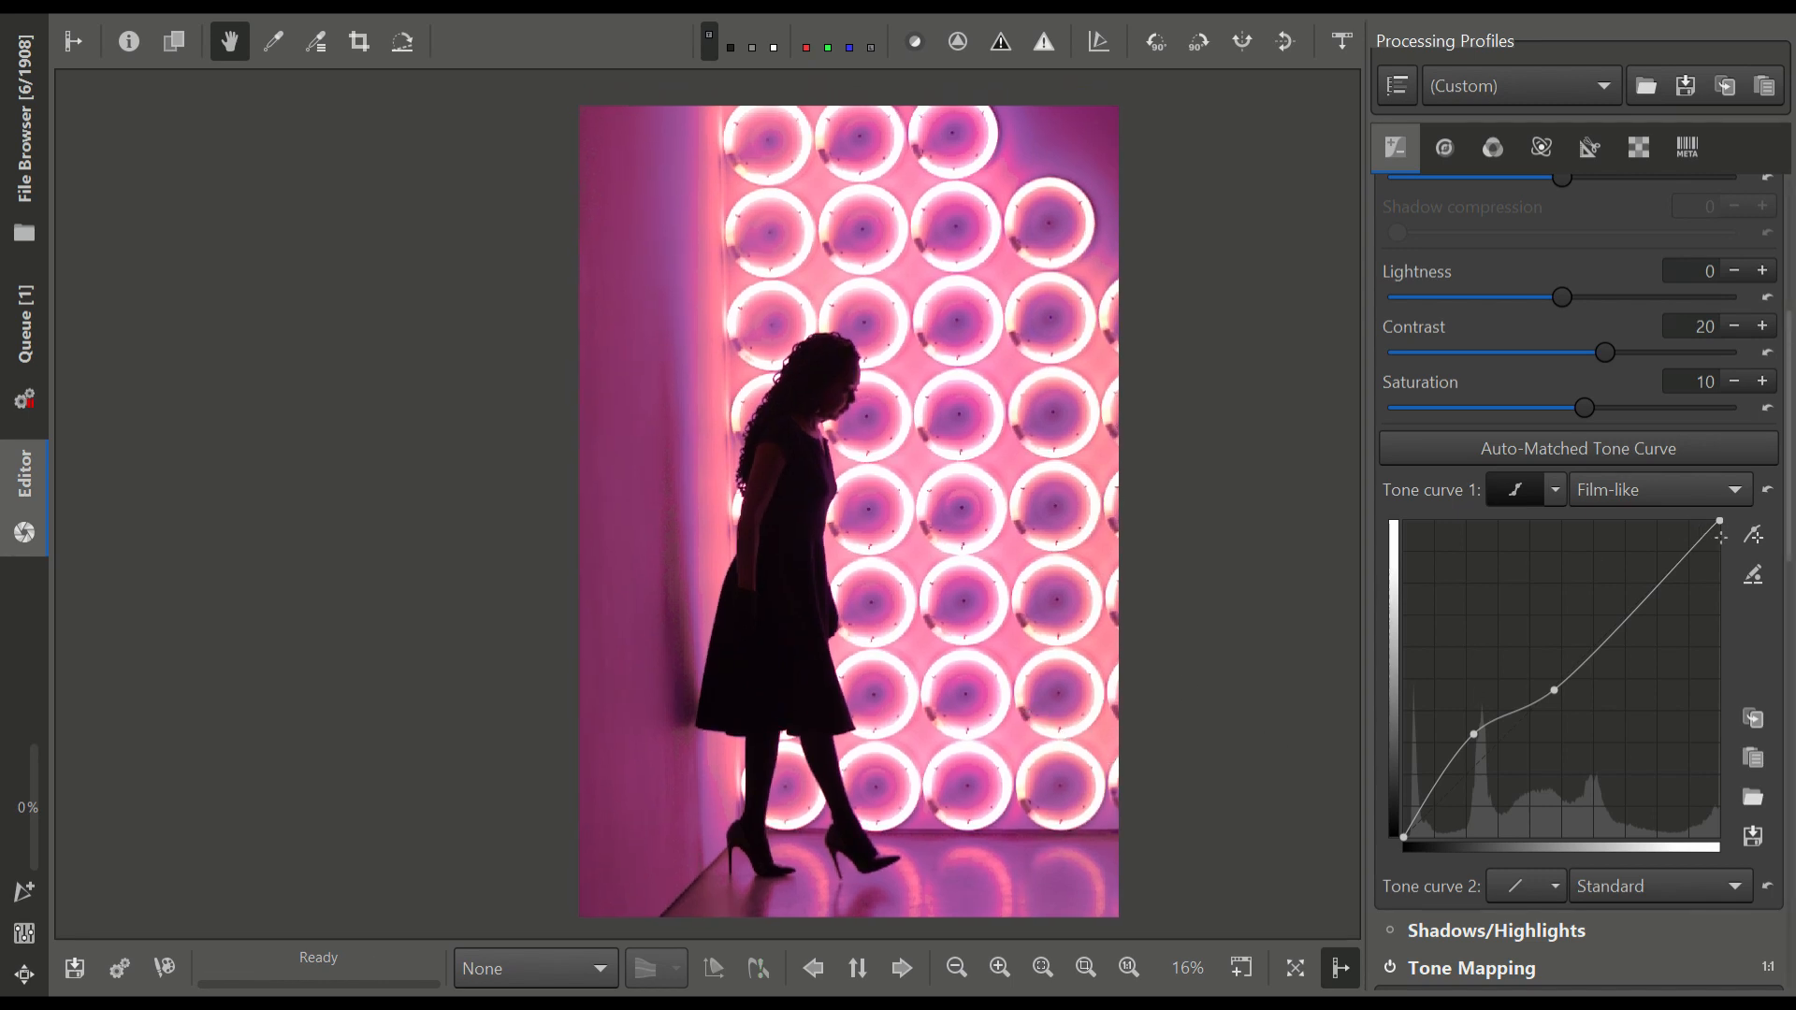
pyautogui.click(1767, 493)
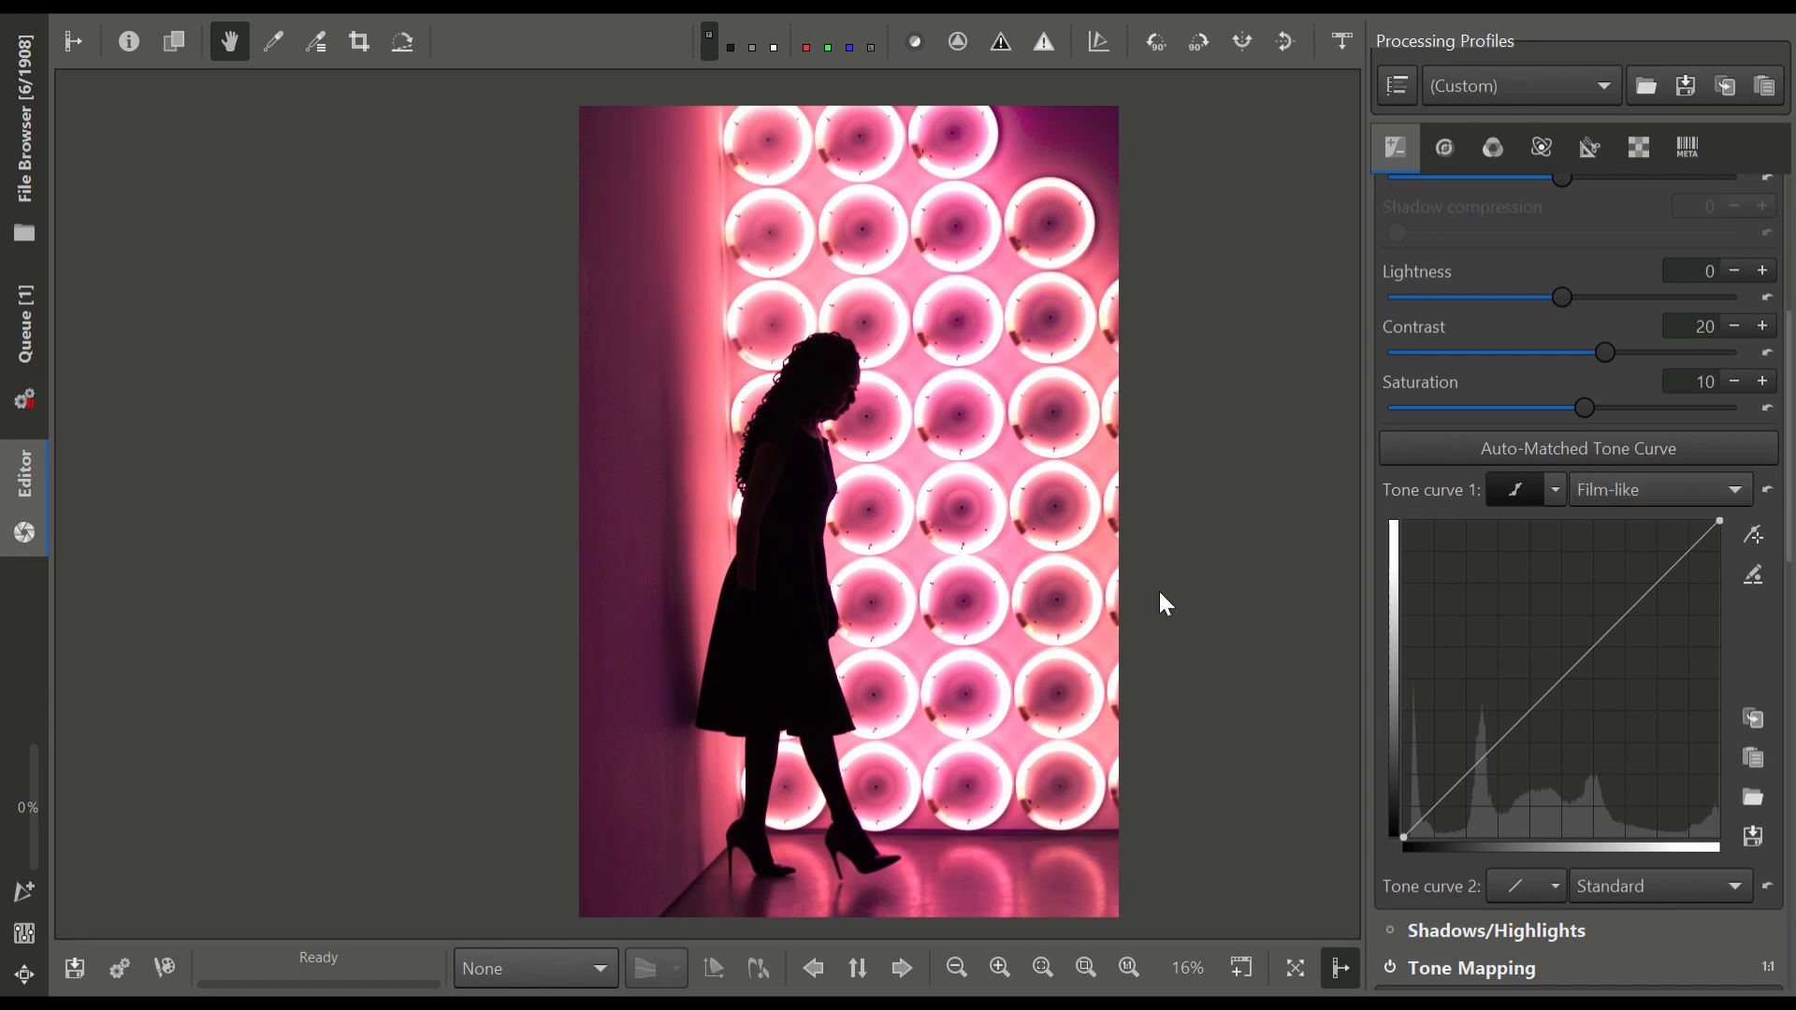
# Reset Contrast and Saturation in the Exposure settings to 0
pyautogui.scroll(-3, 1459, 624)
pyautogui.scroll(8, 1497, 612)
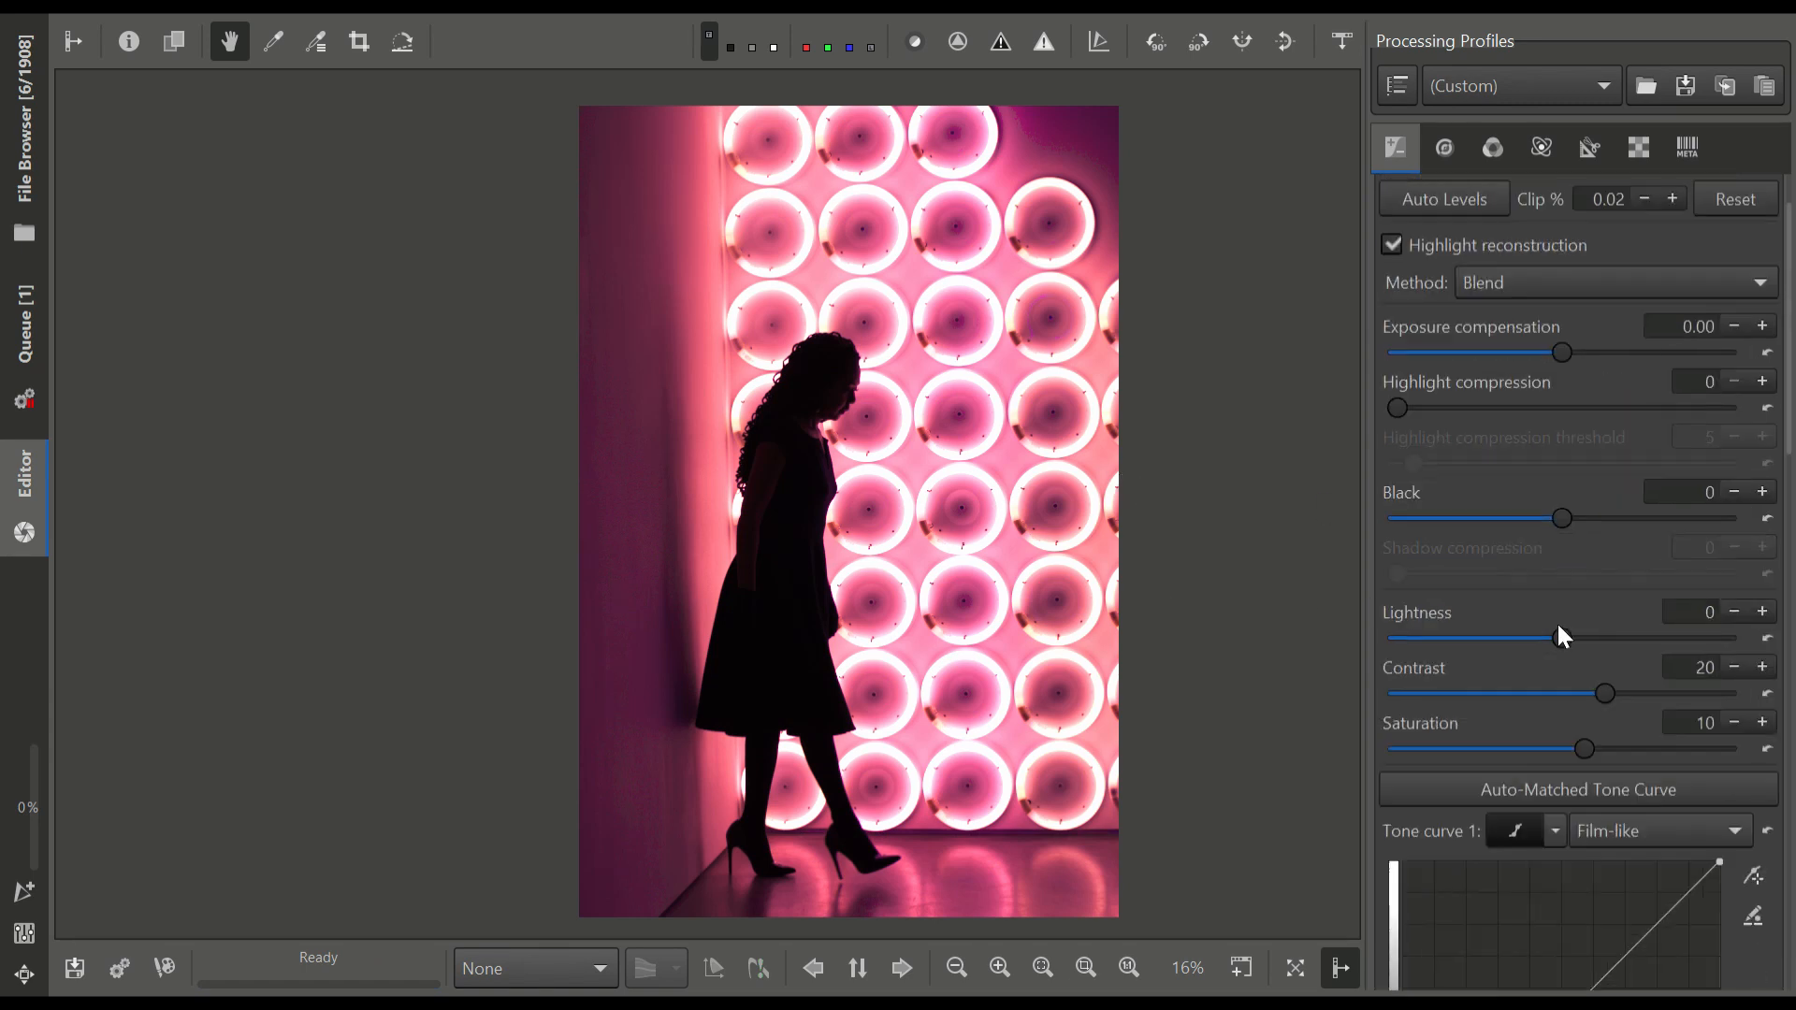
pyautogui.click(1766, 693)
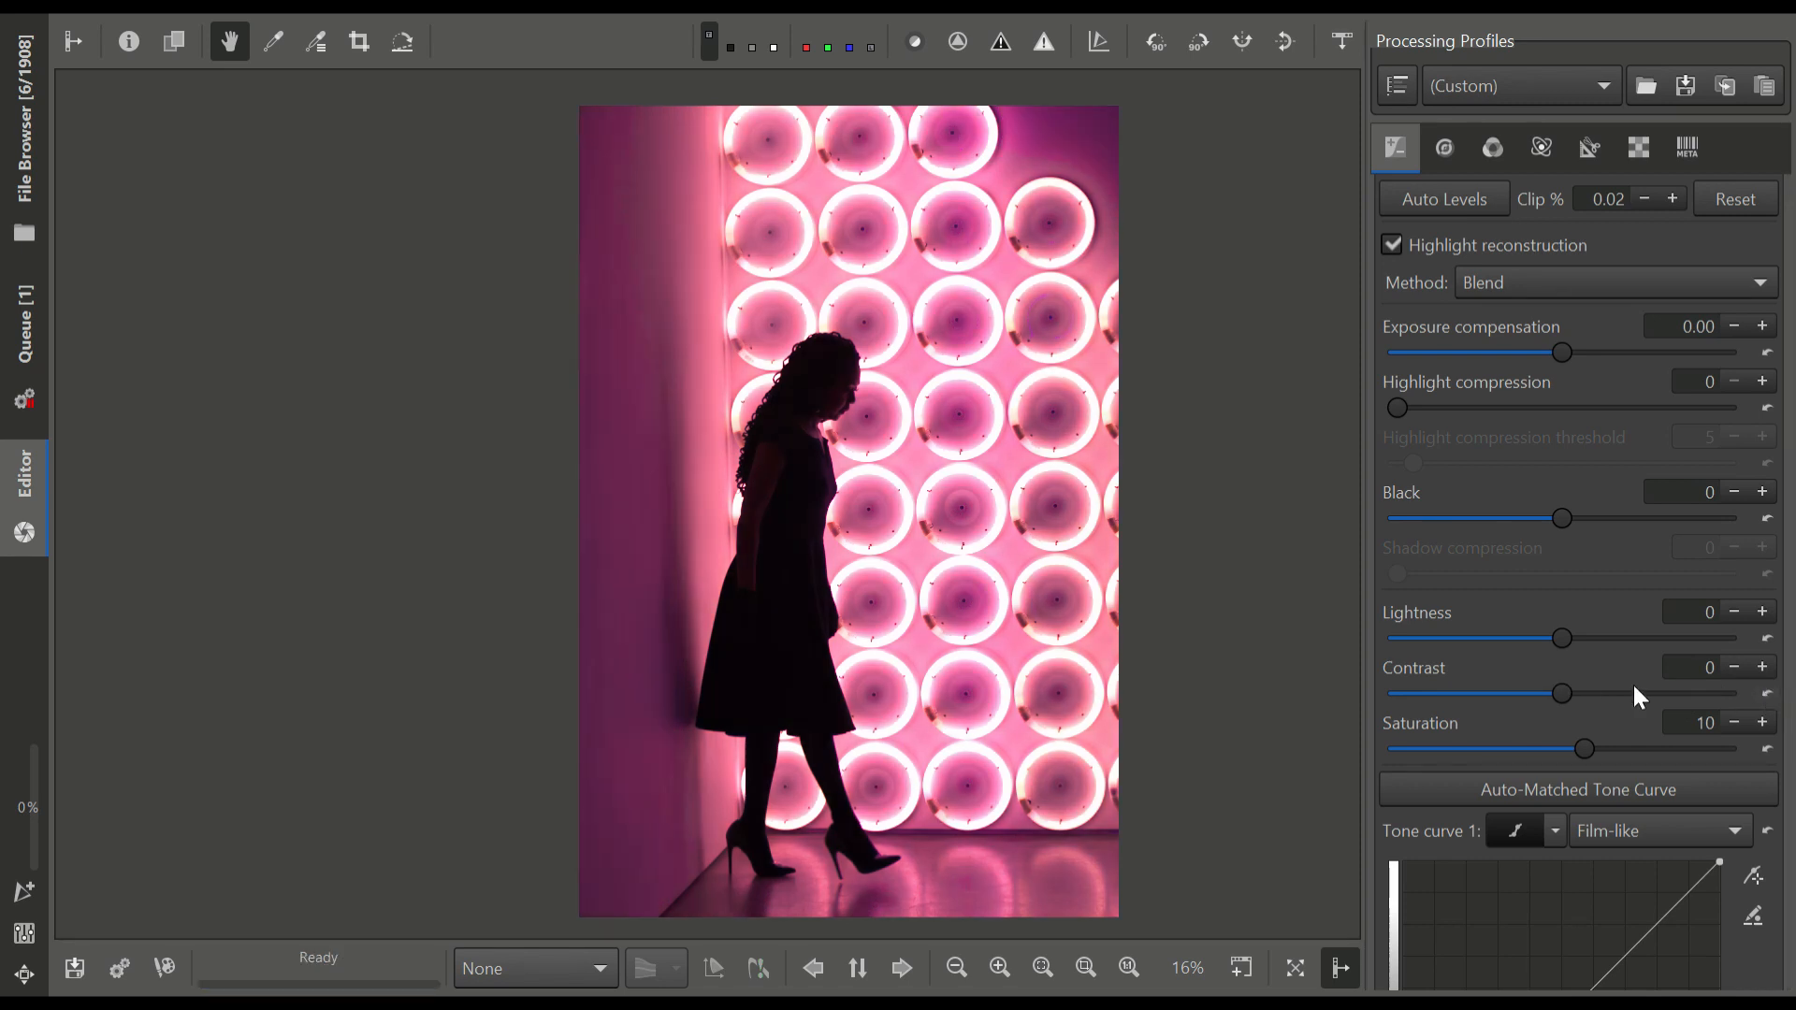
pyautogui.scroll(4, 869, 395)
pyautogui.scroll(2, 880, 397)
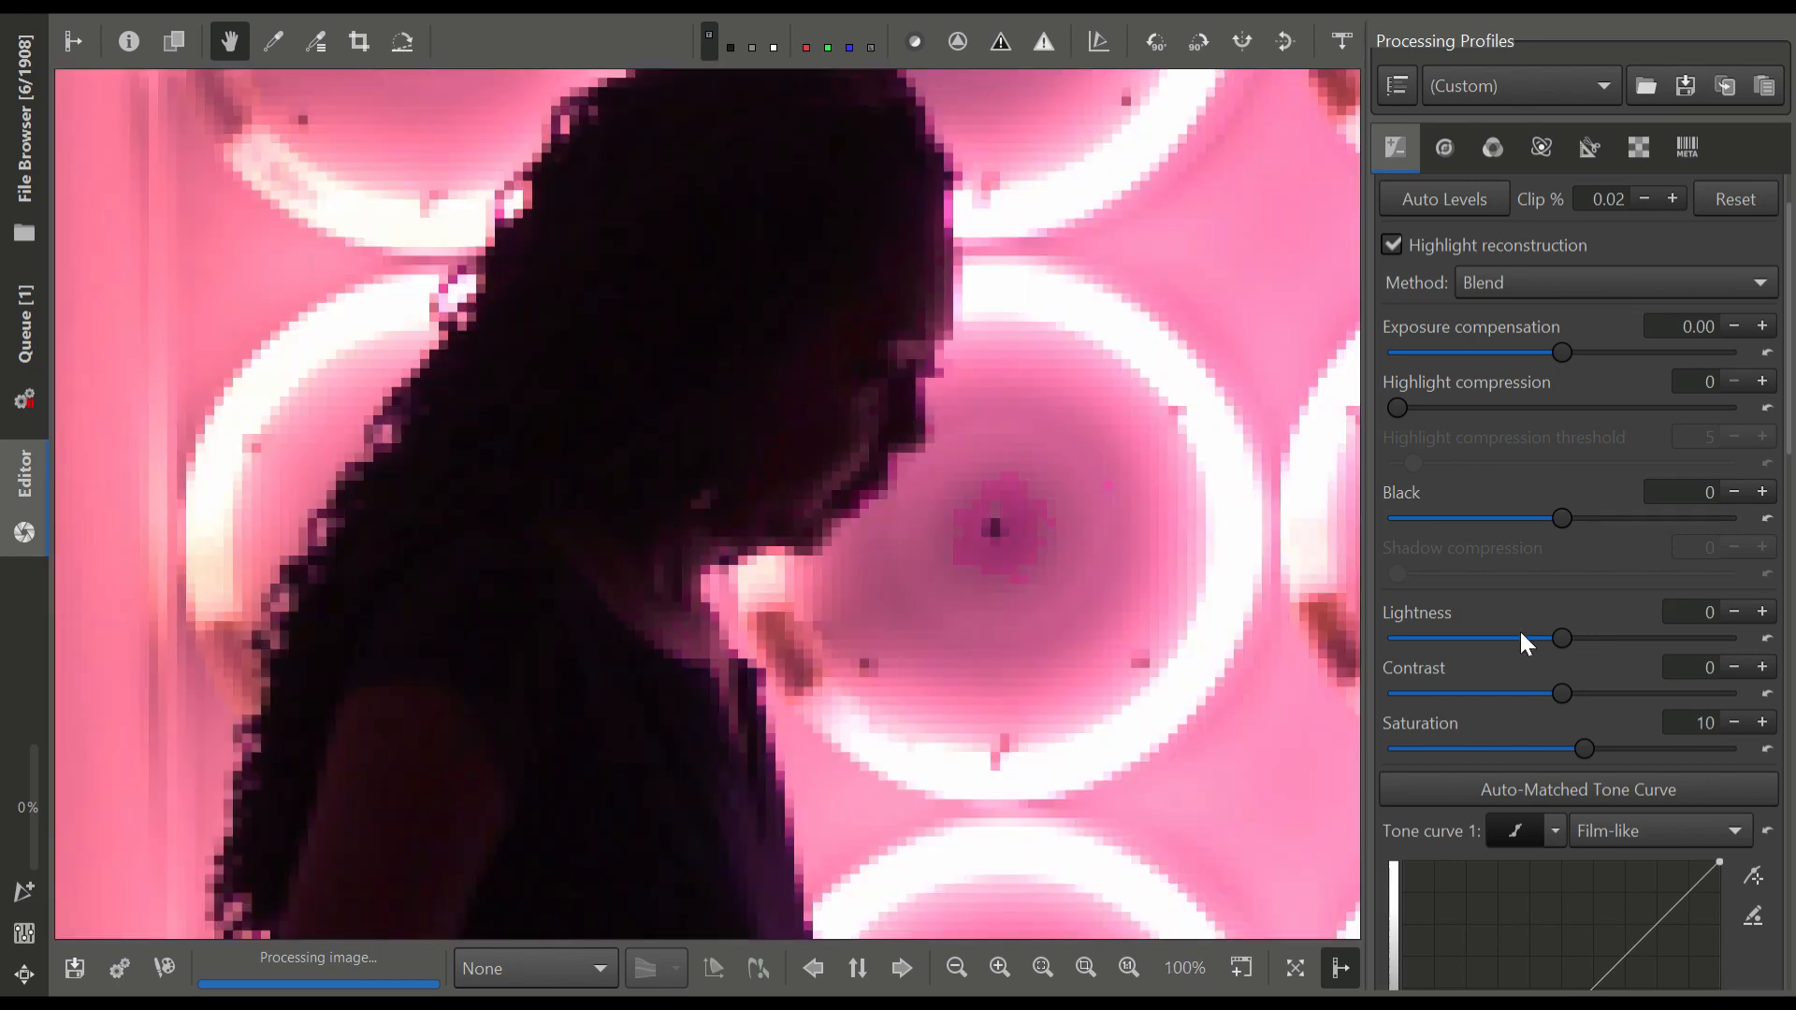
pyautogui.click(1767, 750)
pyautogui.scroll(-4, 1177, 587)
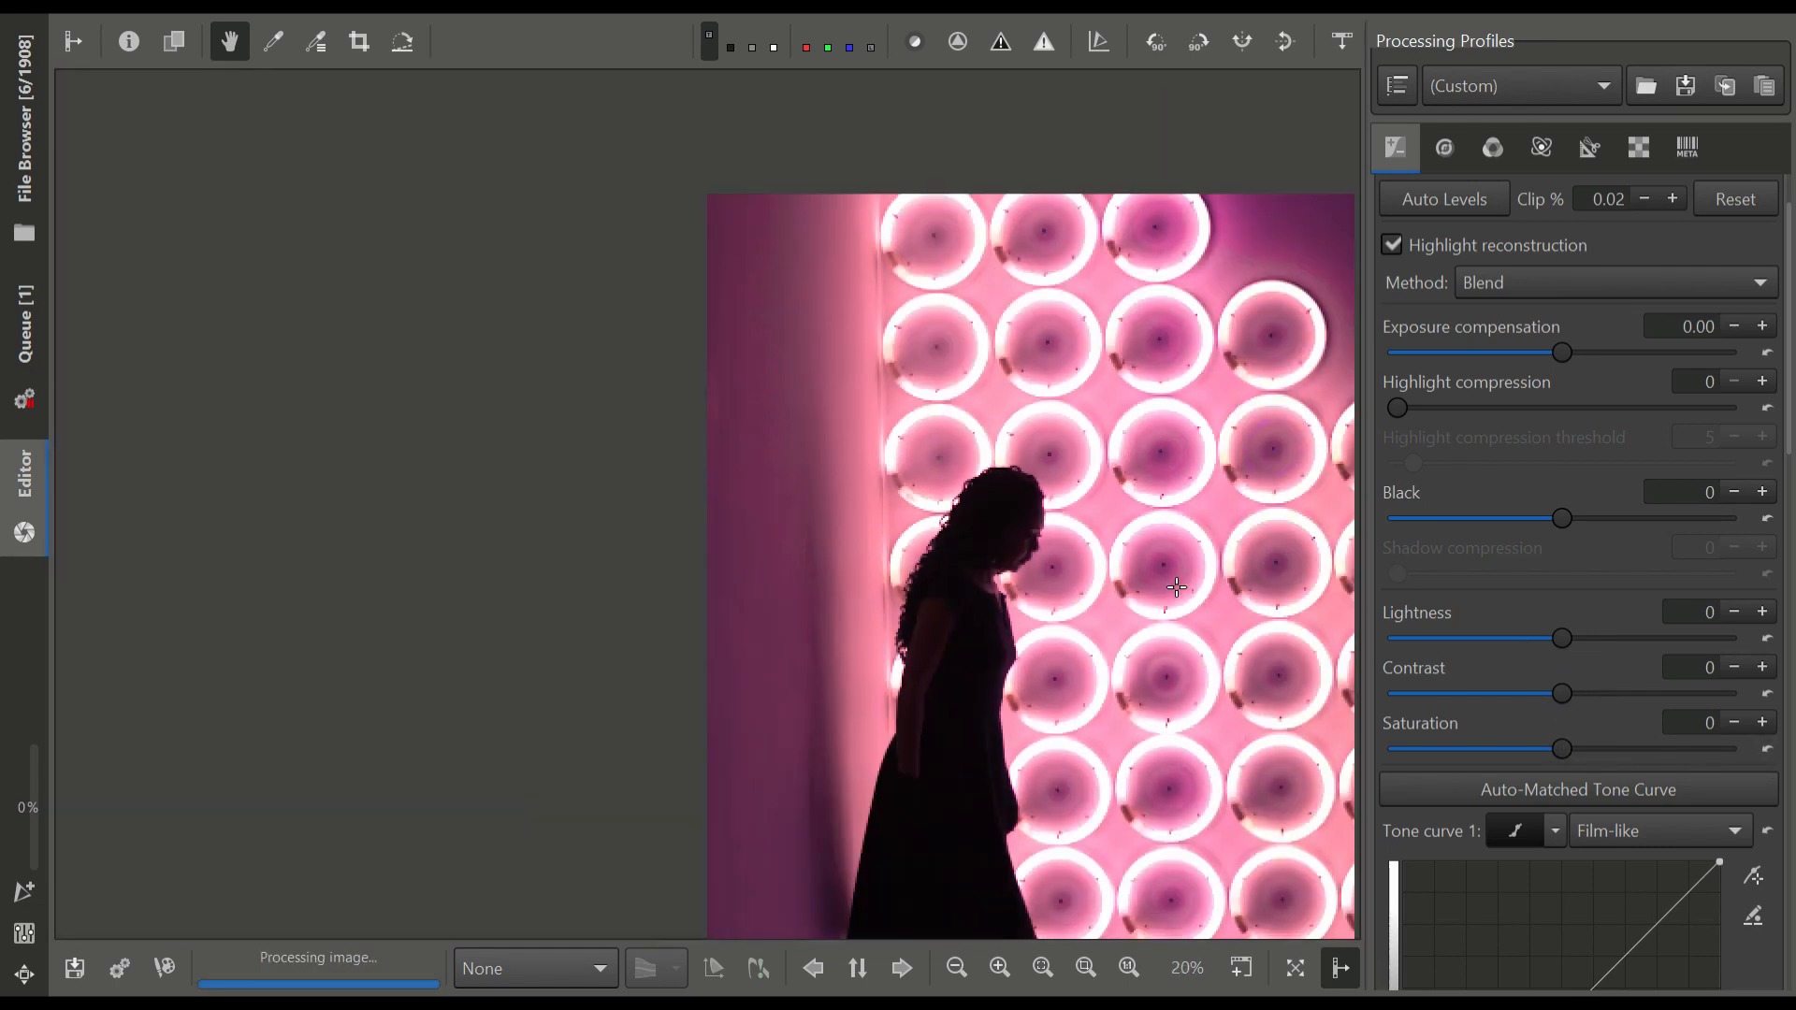
pyautogui.moveTo(1177, 588); pyautogui.dragTo(1046, 460)
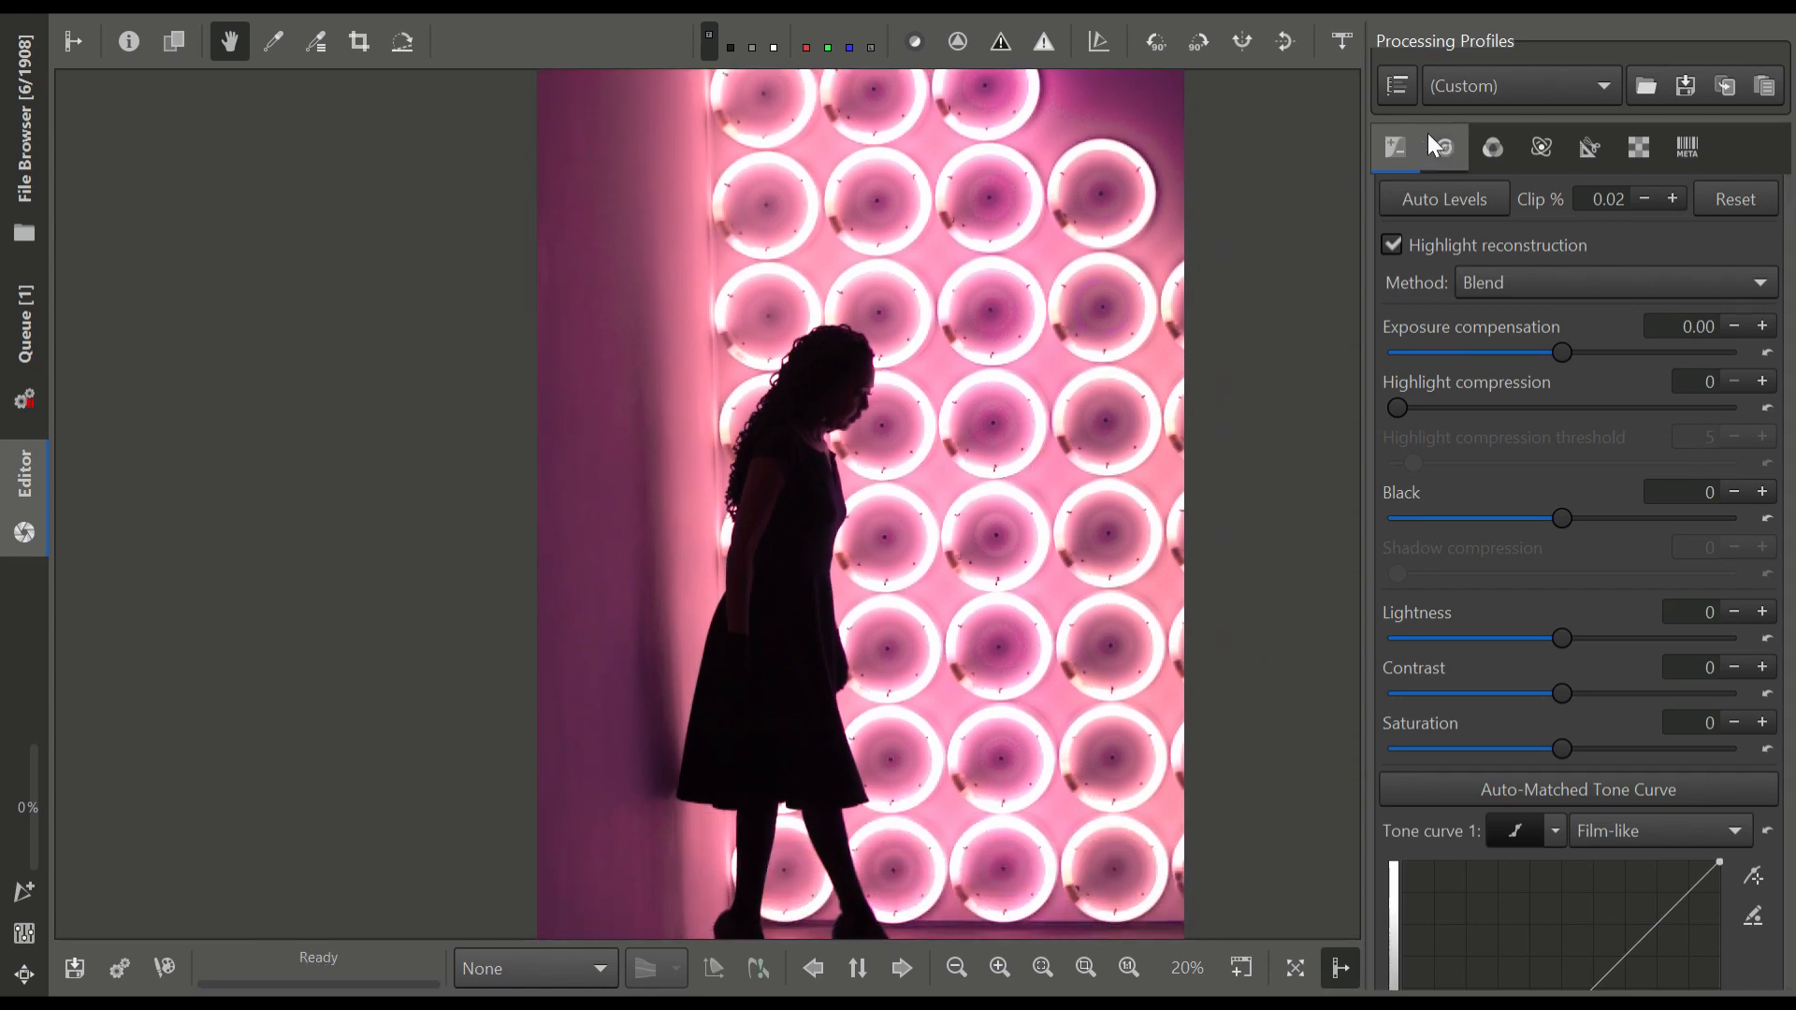
# Reset the white balance Tint to 1.000
pyautogui.click(1487, 133)
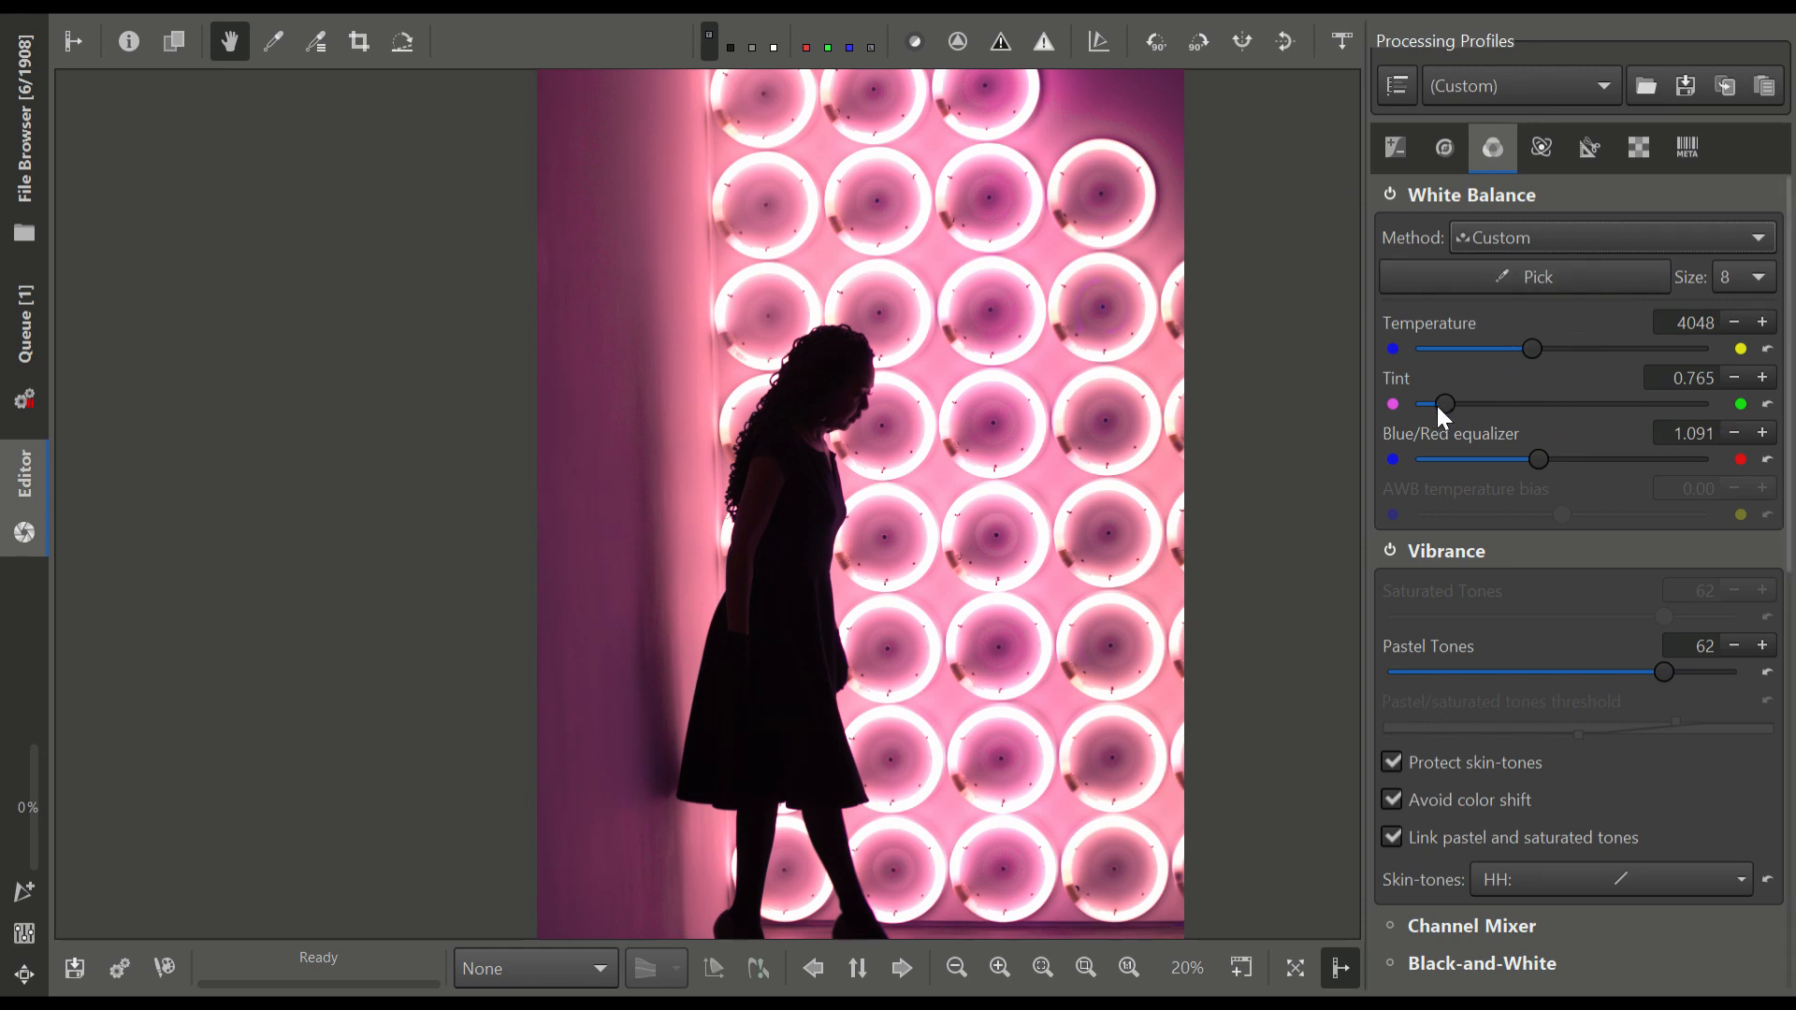
pyautogui.moveTo(980, 532); pyautogui.dragTo(992, 467)
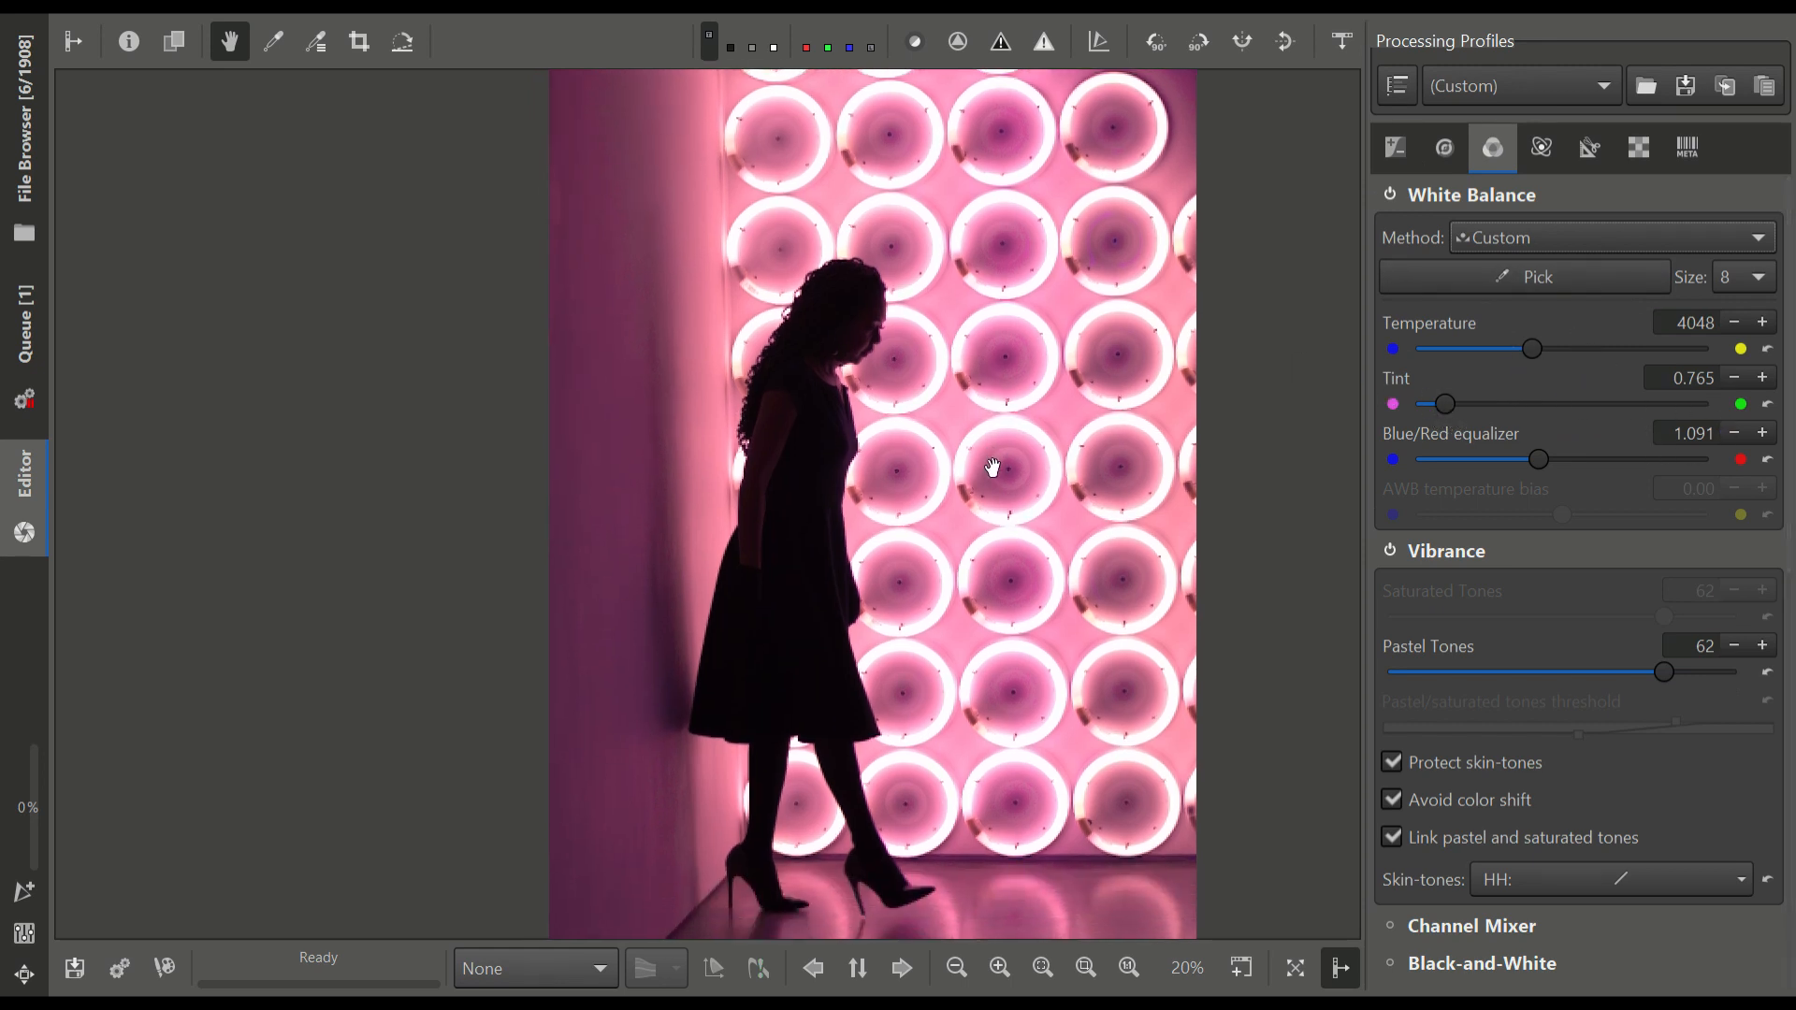
pyautogui.click(1767, 405)
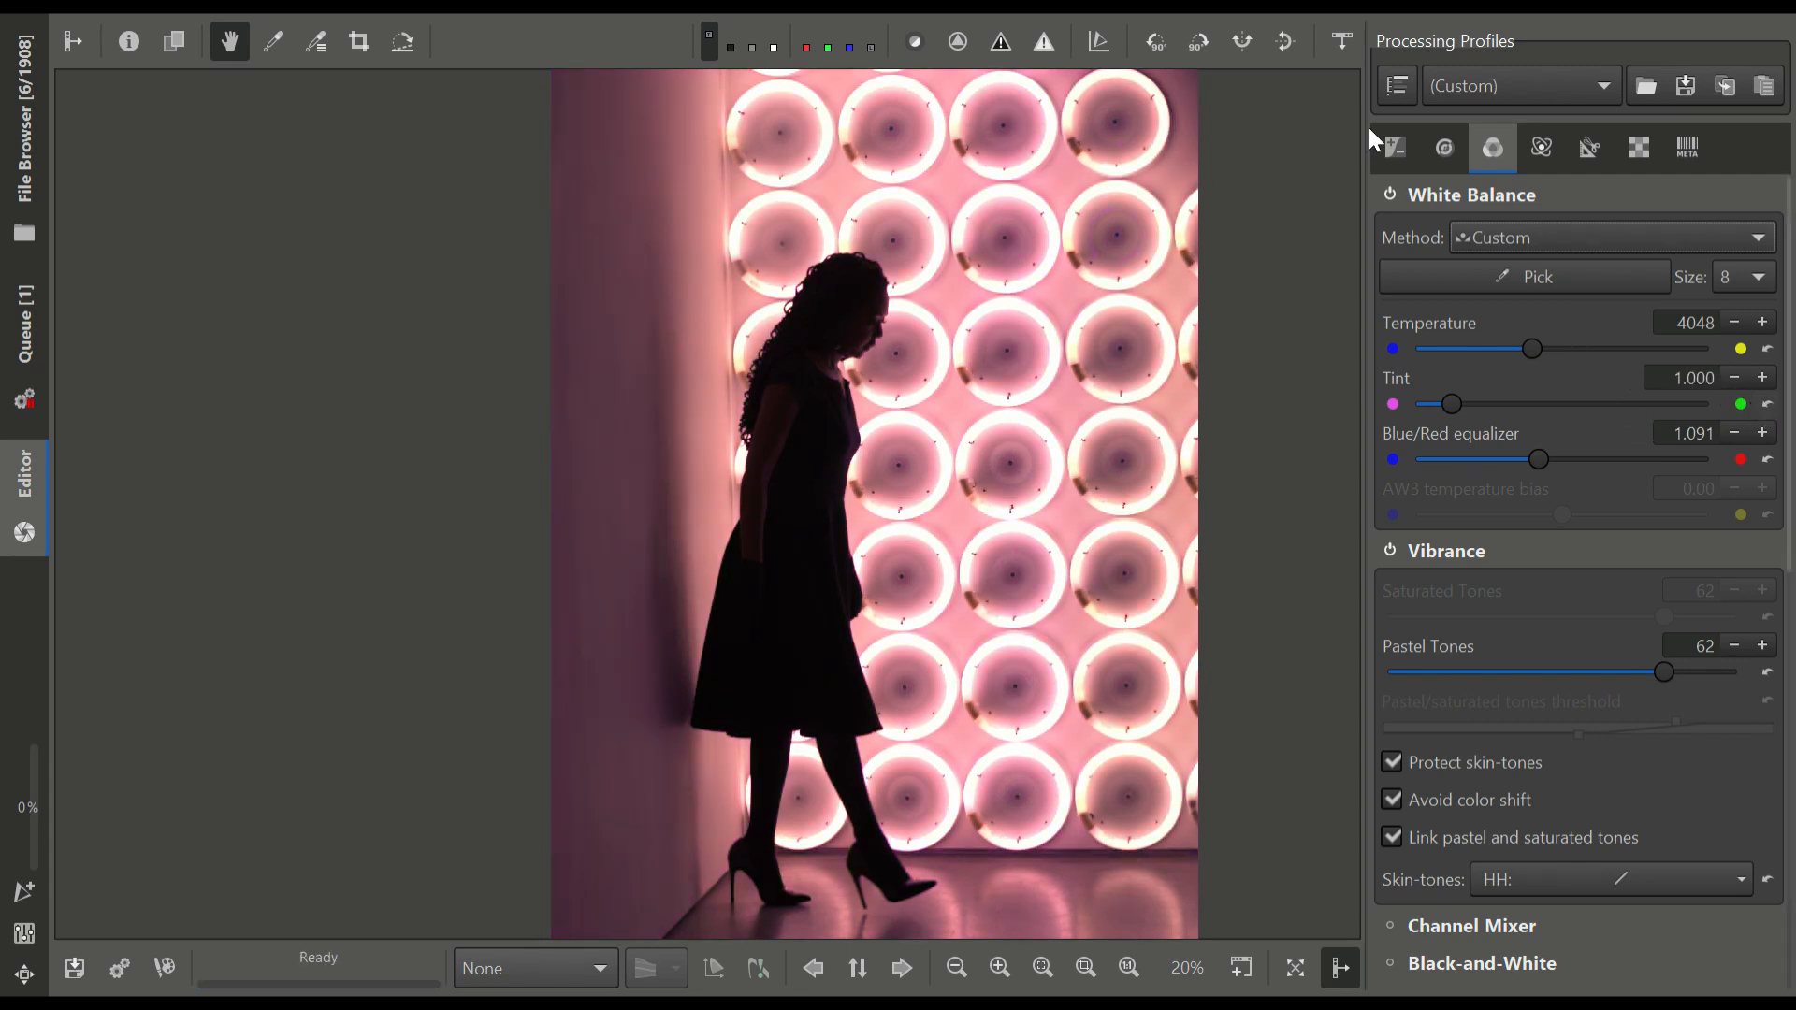
# Raise the Exposure compensation to about 0.79
pyautogui.click(1387, 149)
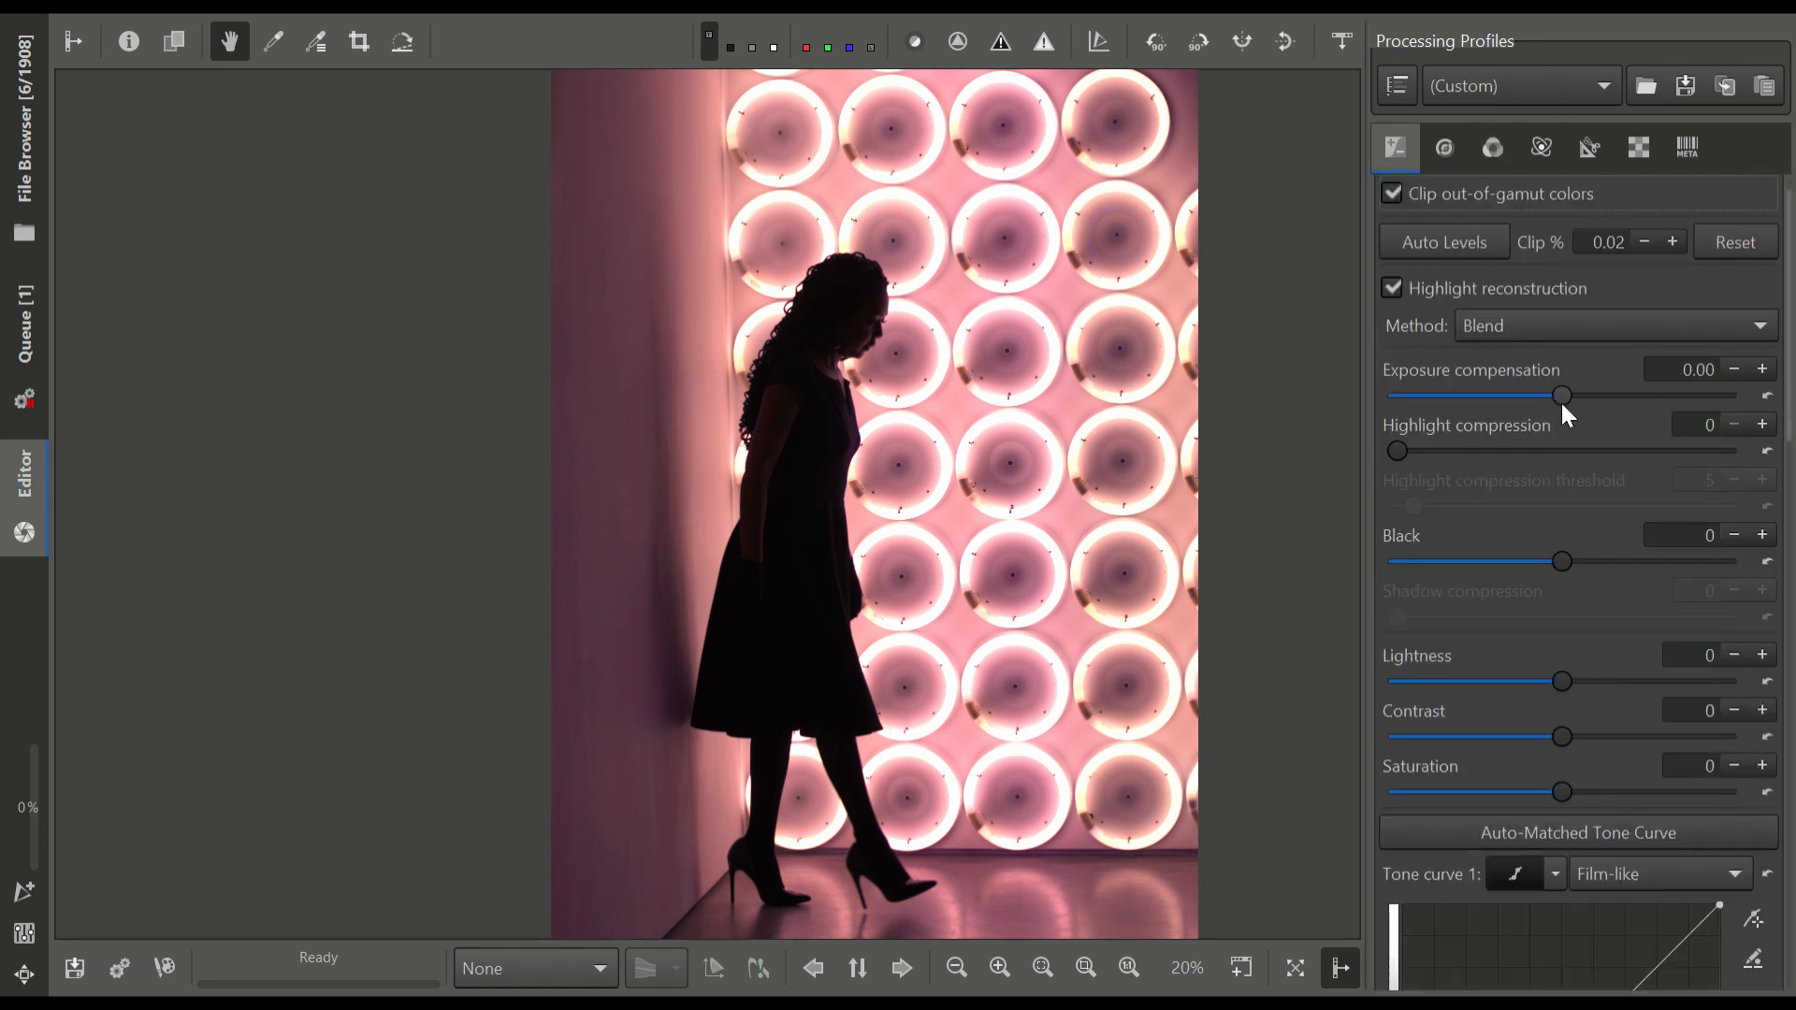
pyautogui.moveTo(1560, 397); pyautogui.dragTo(1577, 397)
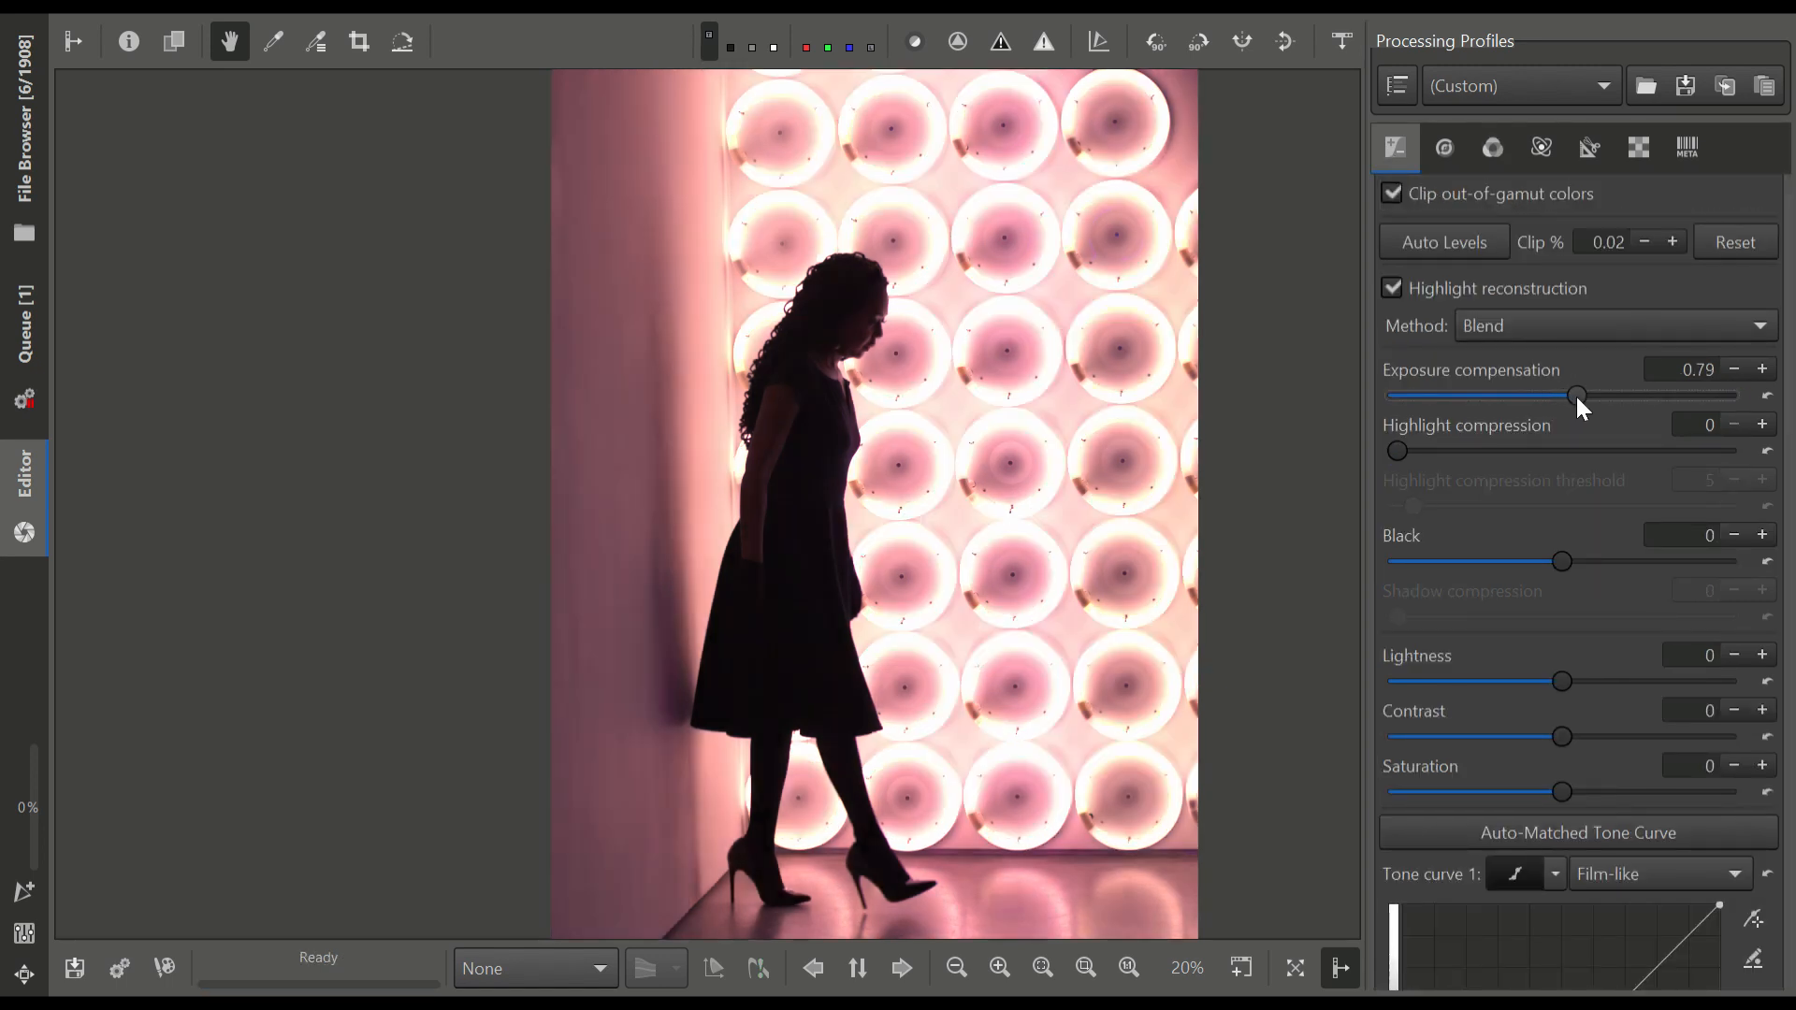
# Reset the white balance Blue/Red equalizer to 1.000 and the Temperature to 4750
pyautogui.click(1496, 128)
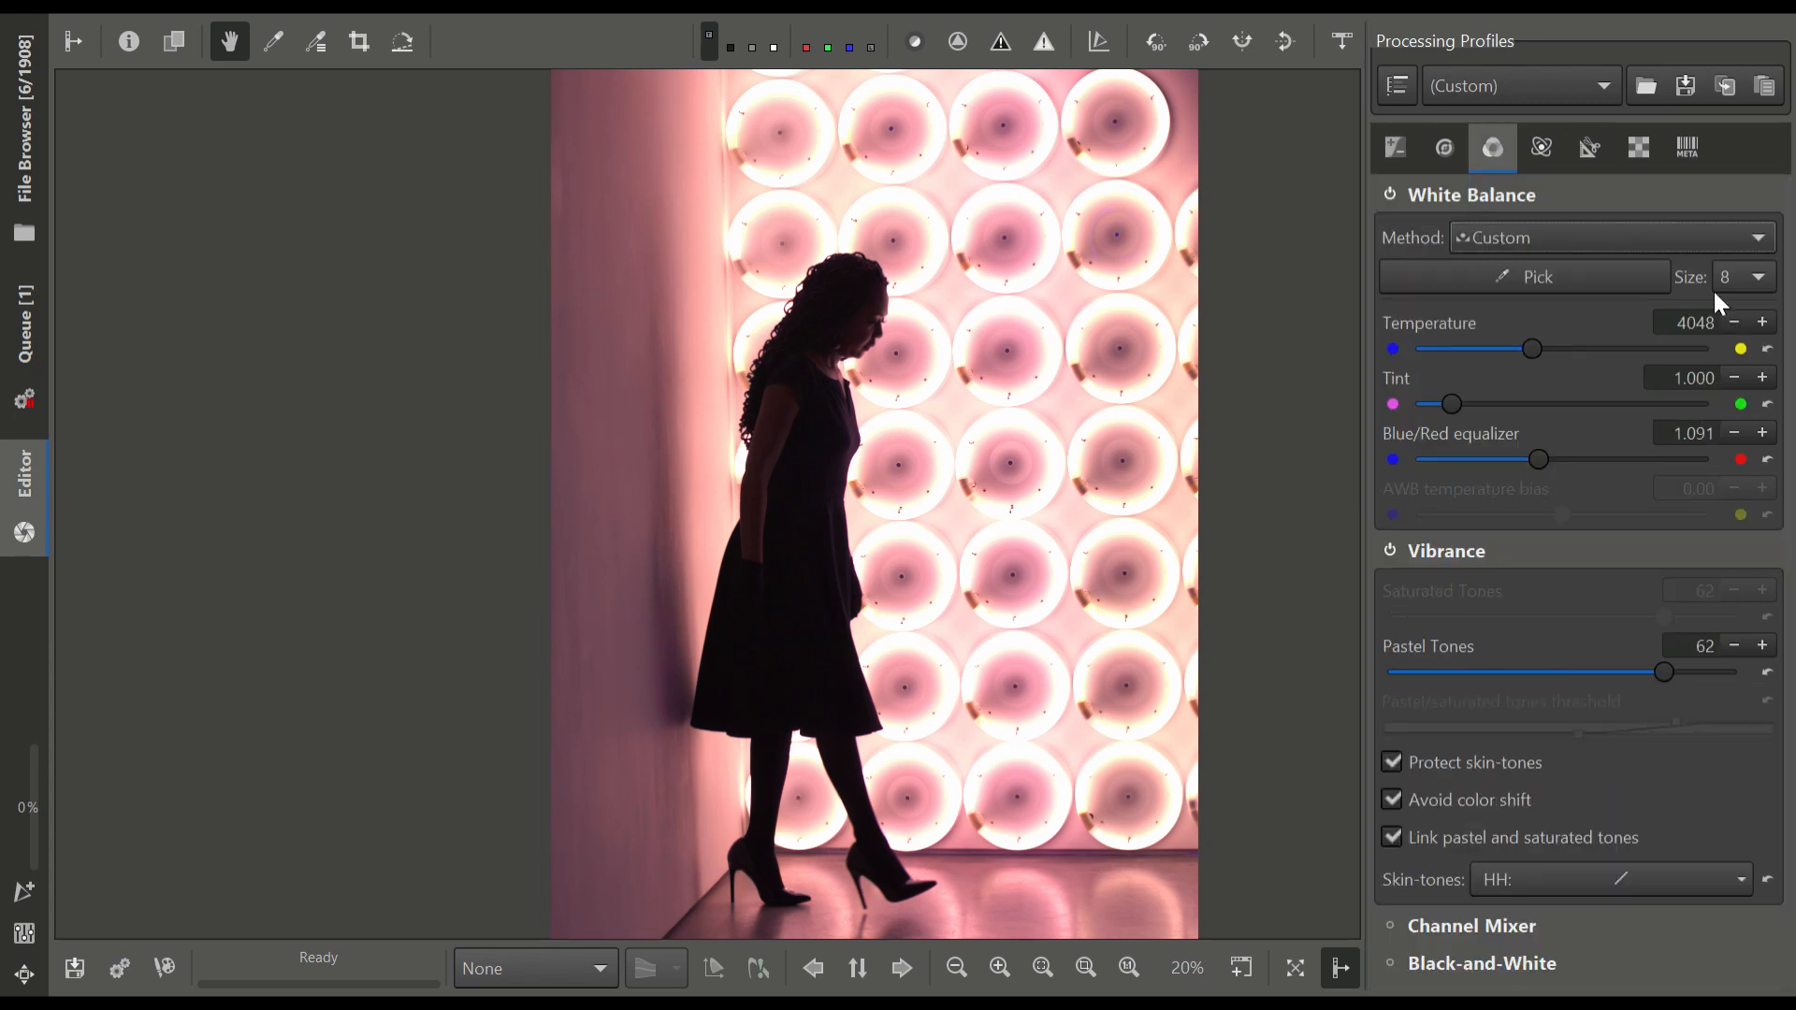
pyautogui.click(1767, 459)
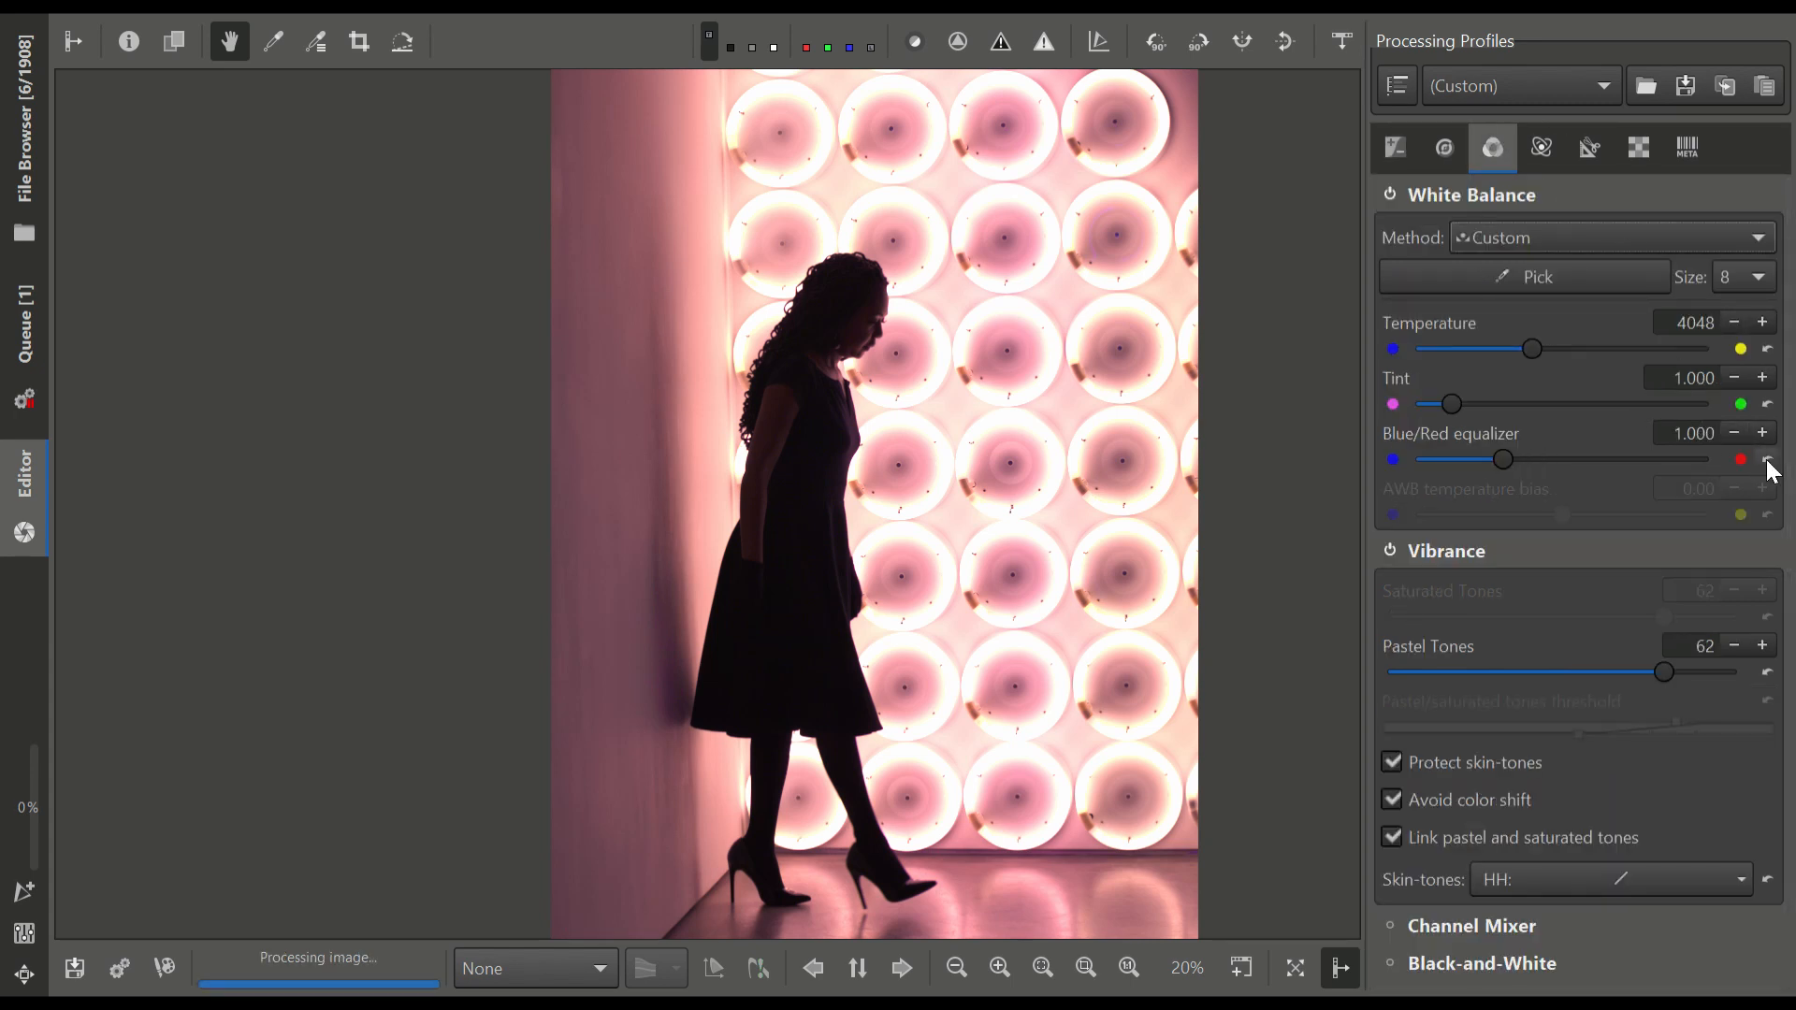
pyautogui.click(1767, 349)
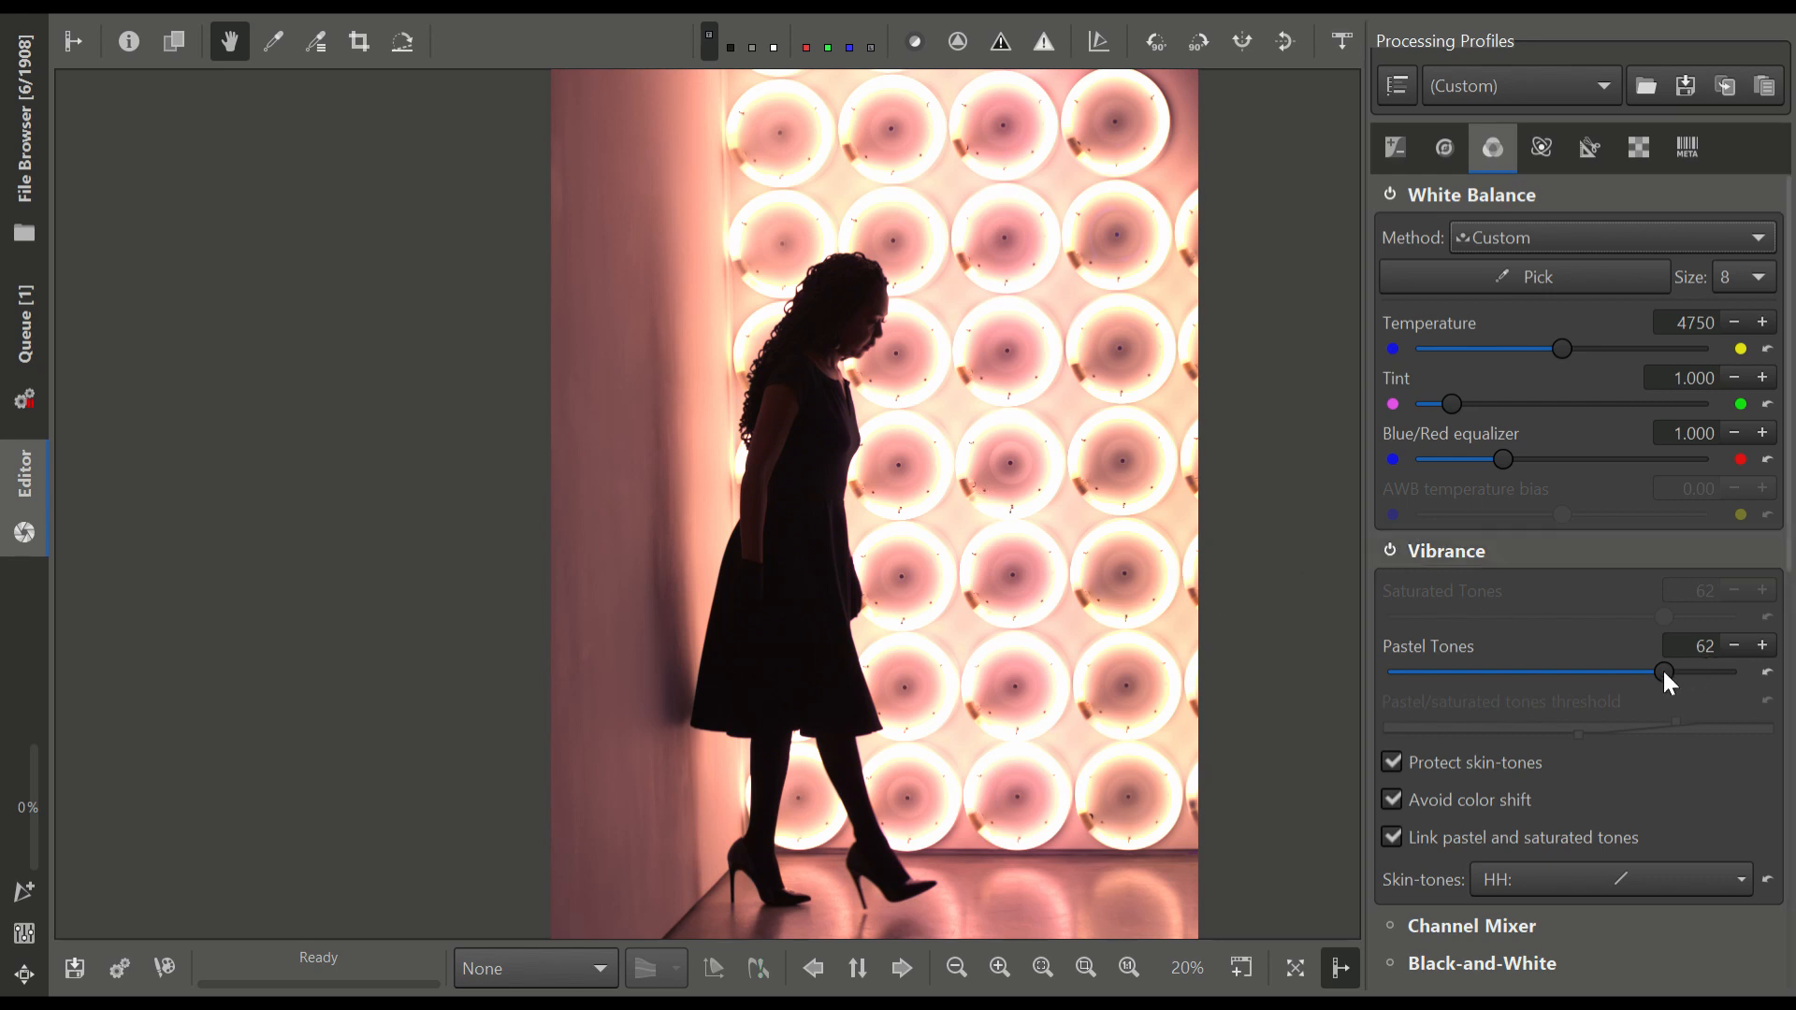
# Reduce Vibrance's Pastel Tones to 15, reset the value to 0, and disable Vibrance
pyautogui.moveTo(1654, 669); pyautogui.dragTo(1579, 671)
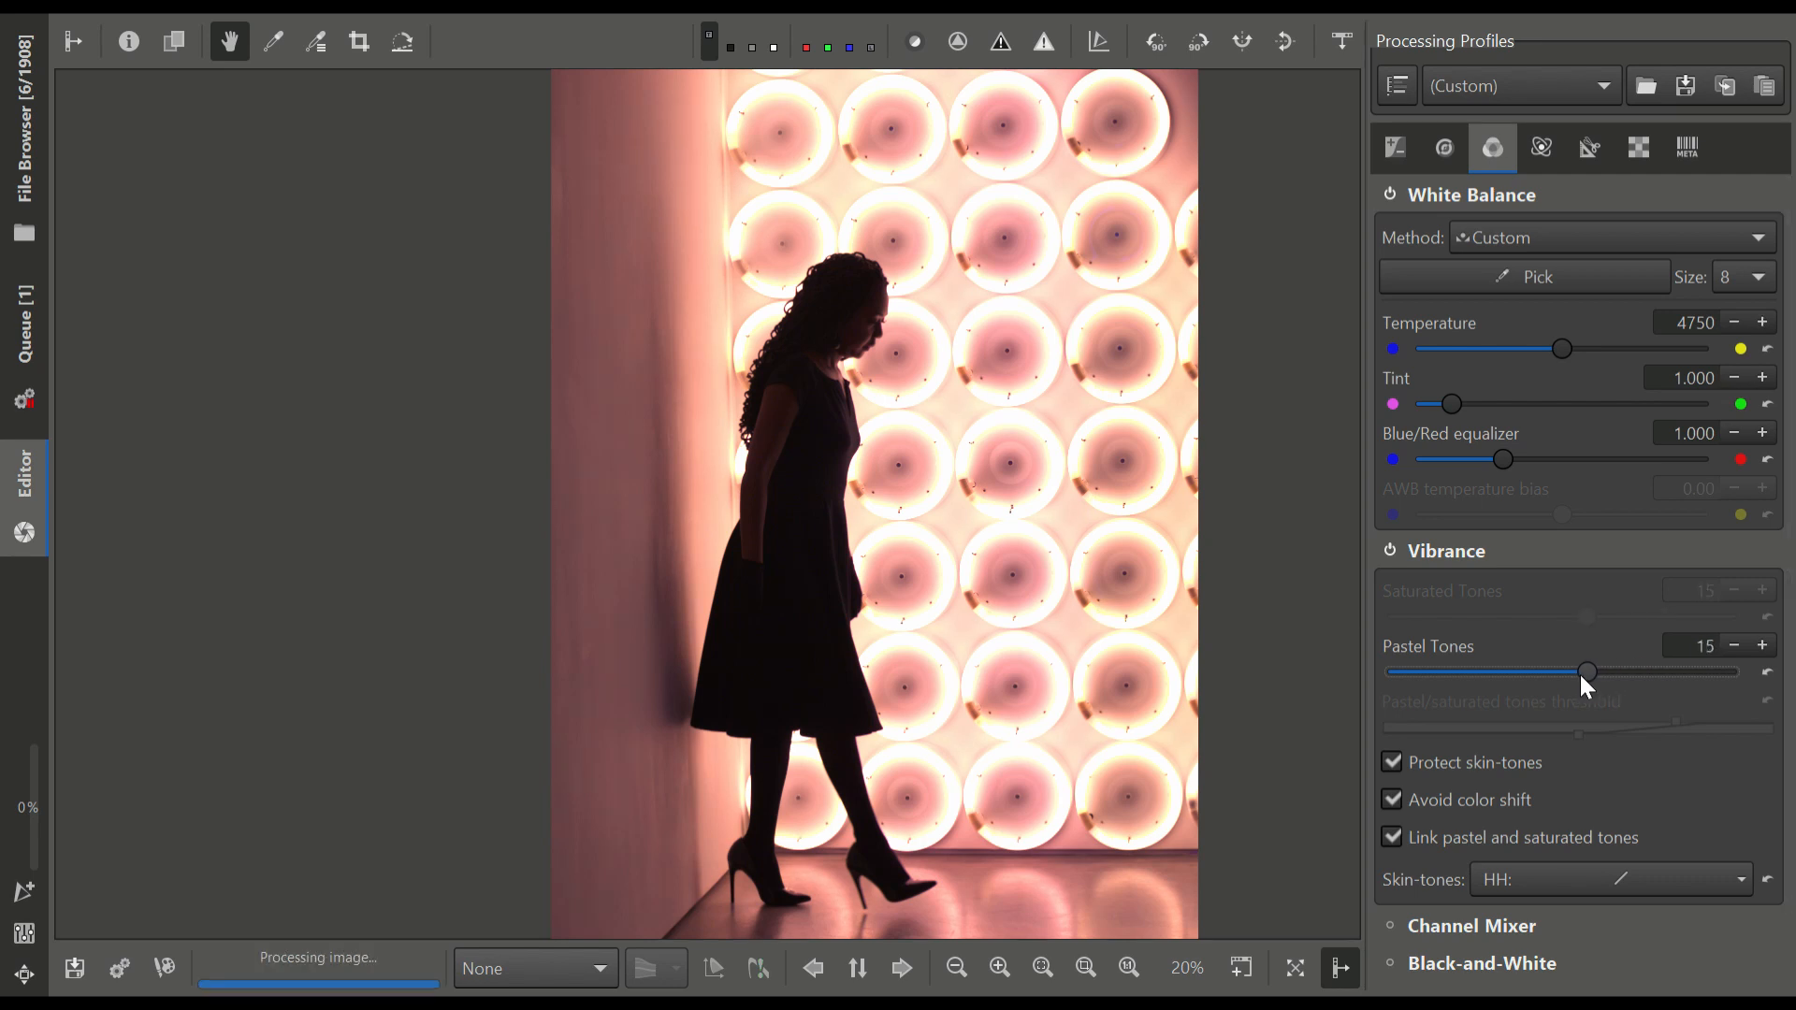
pyautogui.click(1767, 672)
pyautogui.click(1380, 550)
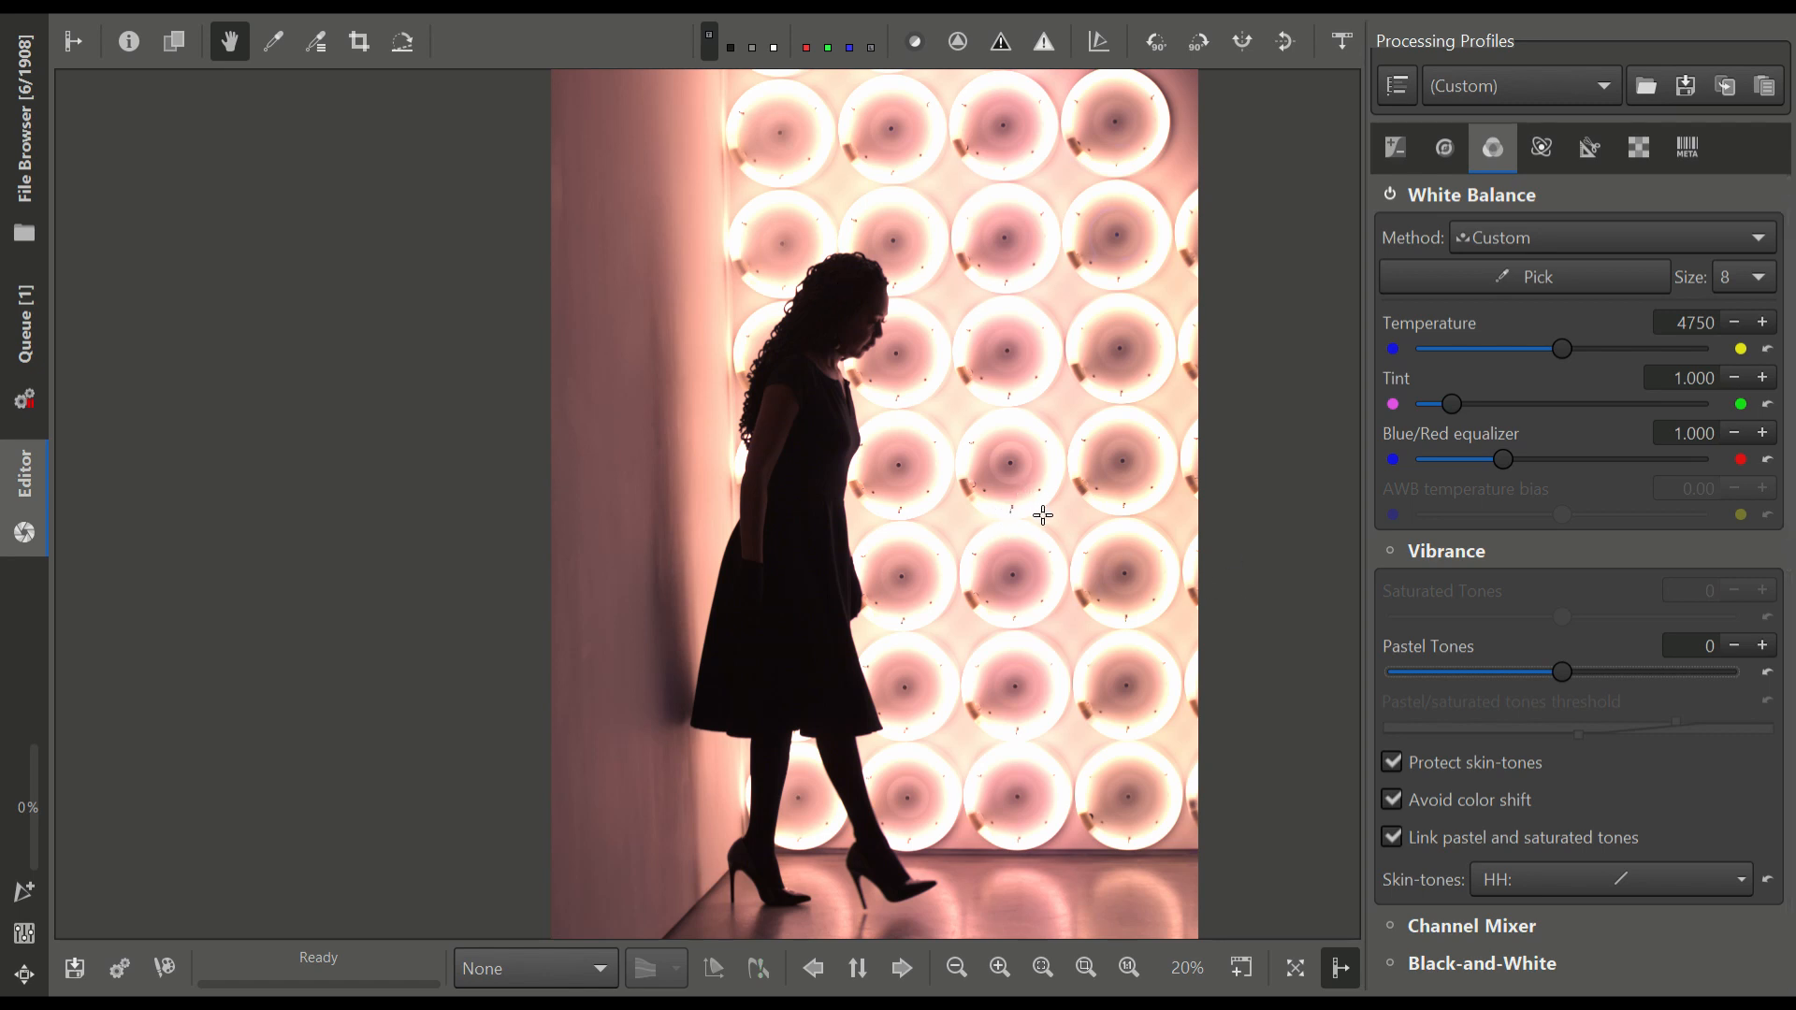
# Examine the Soft Light settings, tone curve 1, and the red, green and blue channels of RGB Curves
pyautogui.scroll(-3, 1511, 581)
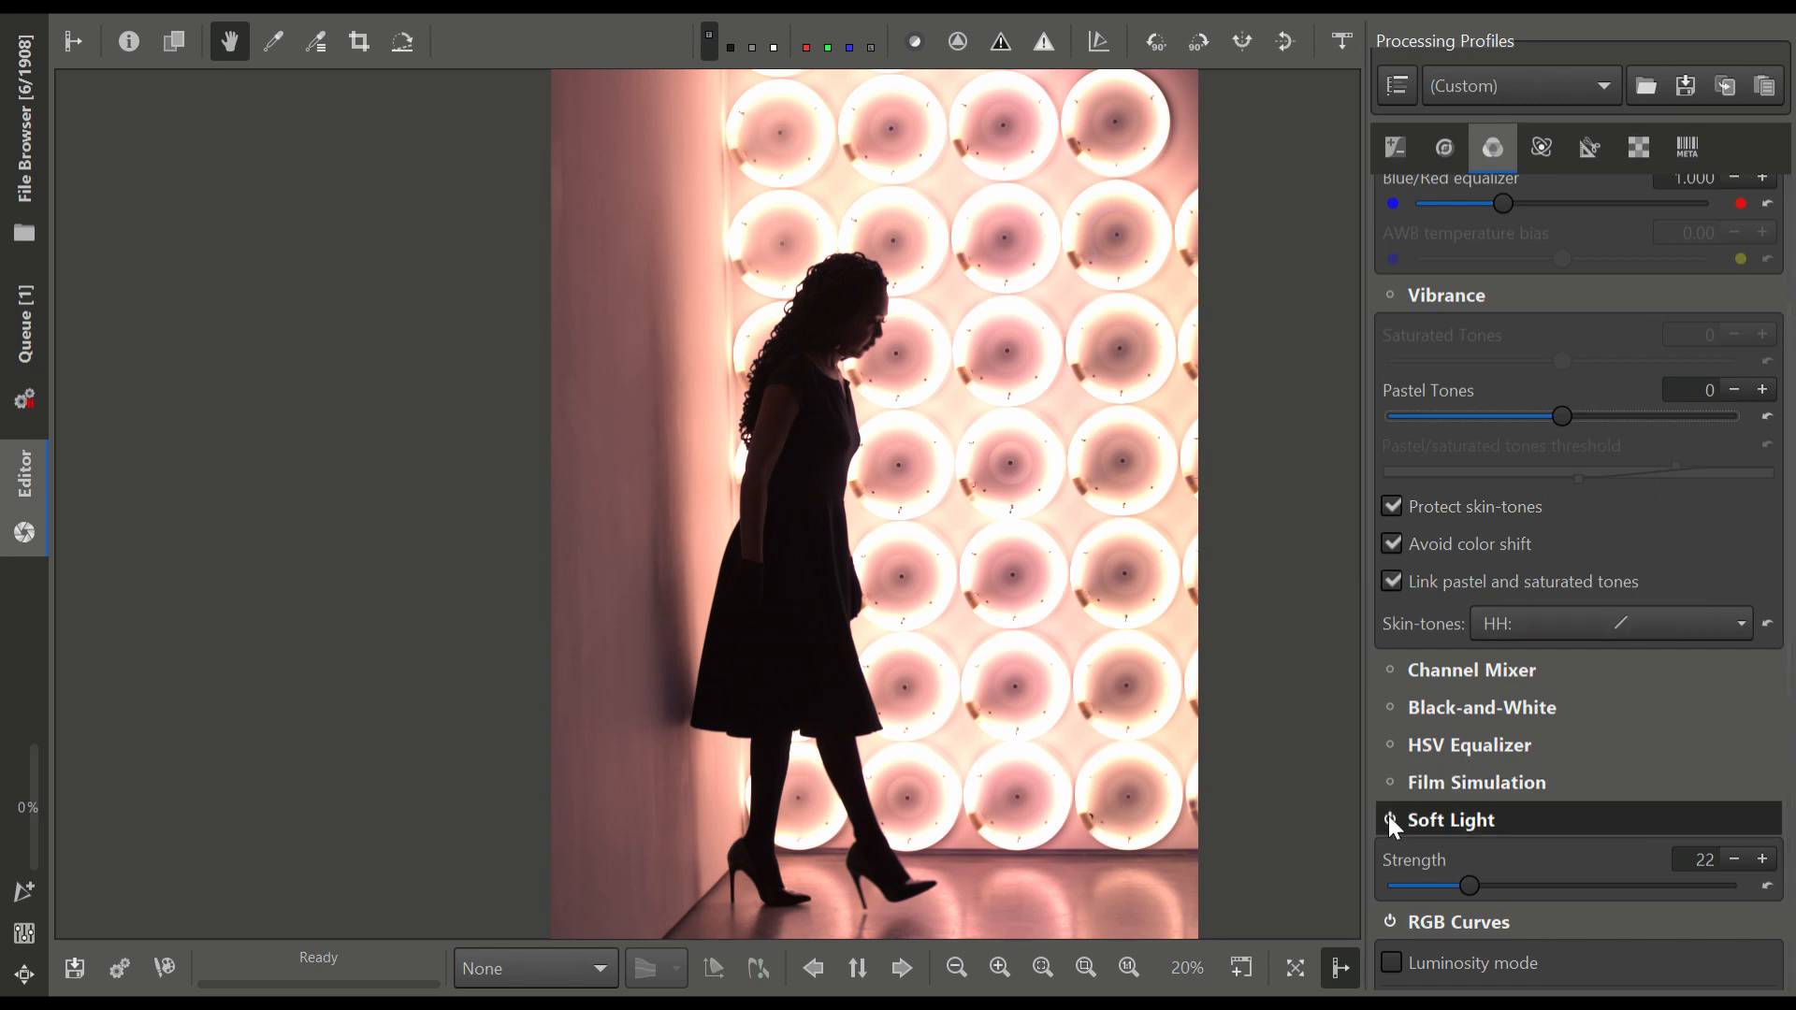
pyautogui.scroll(-6, 1414, 775)
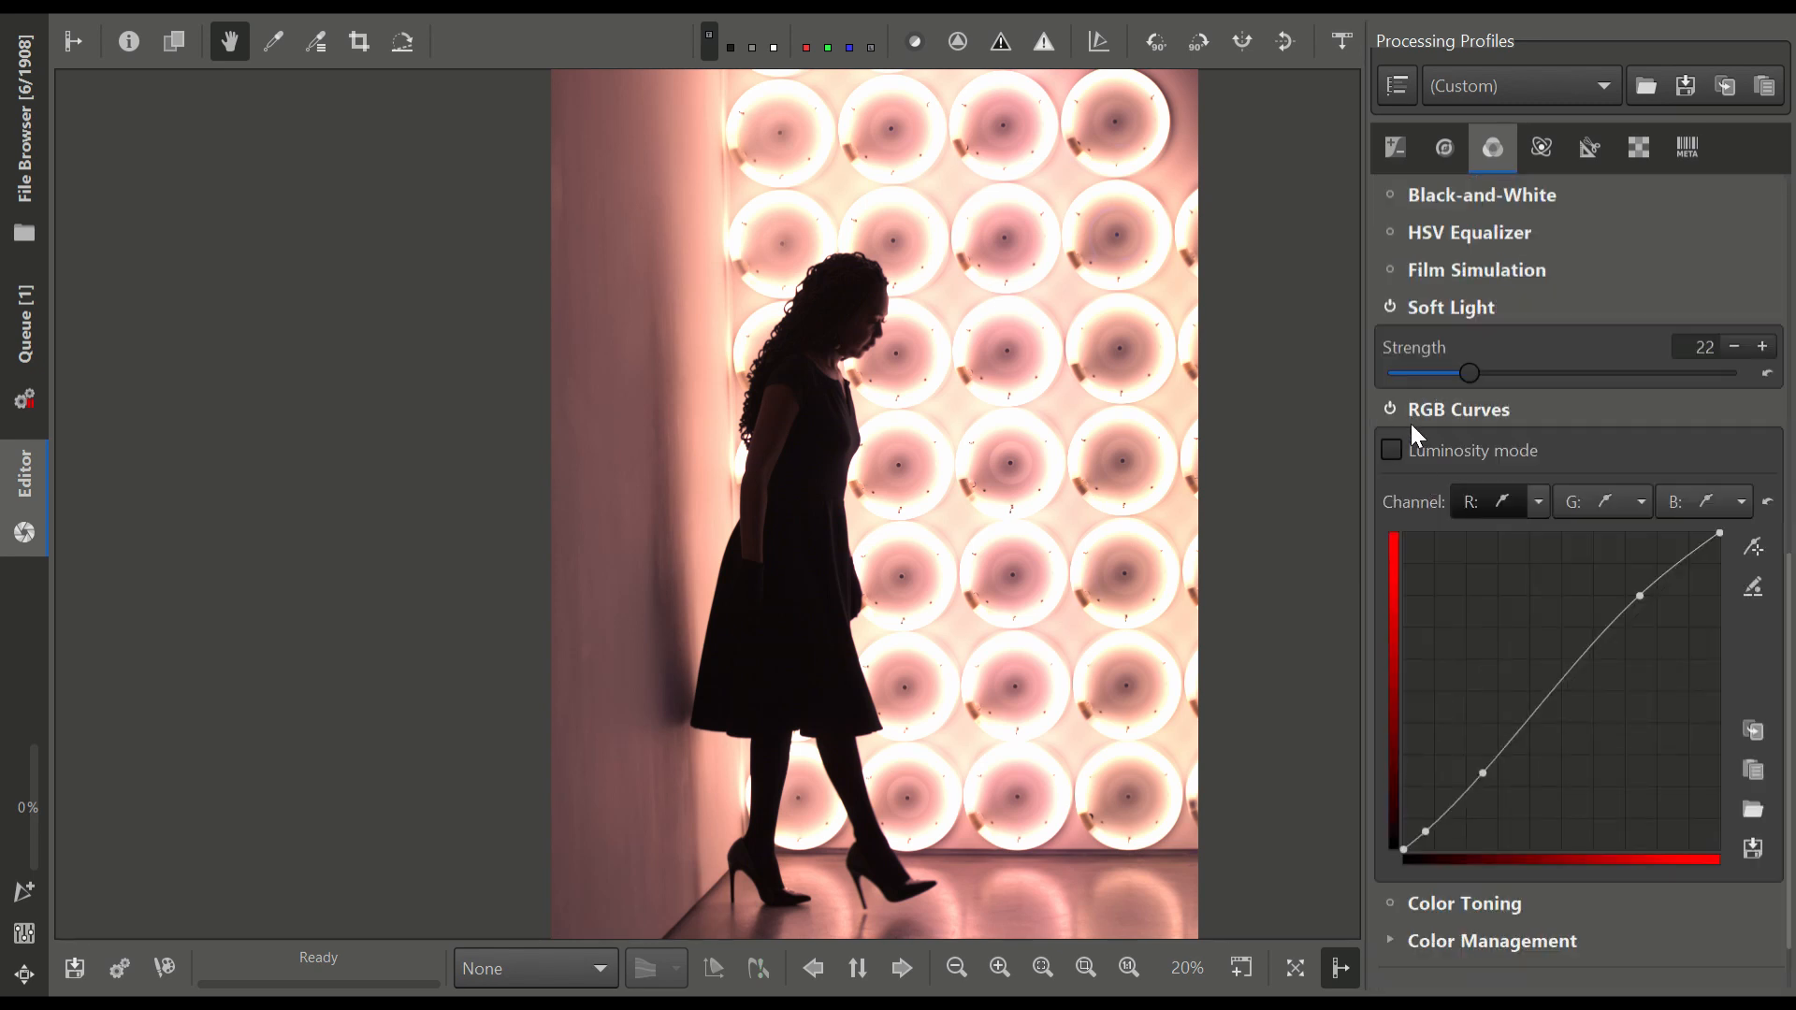
pyautogui.click(1391, 146)
pyautogui.scroll(-3, 1665, 449)
pyautogui.scroll(-1, 1531, 716)
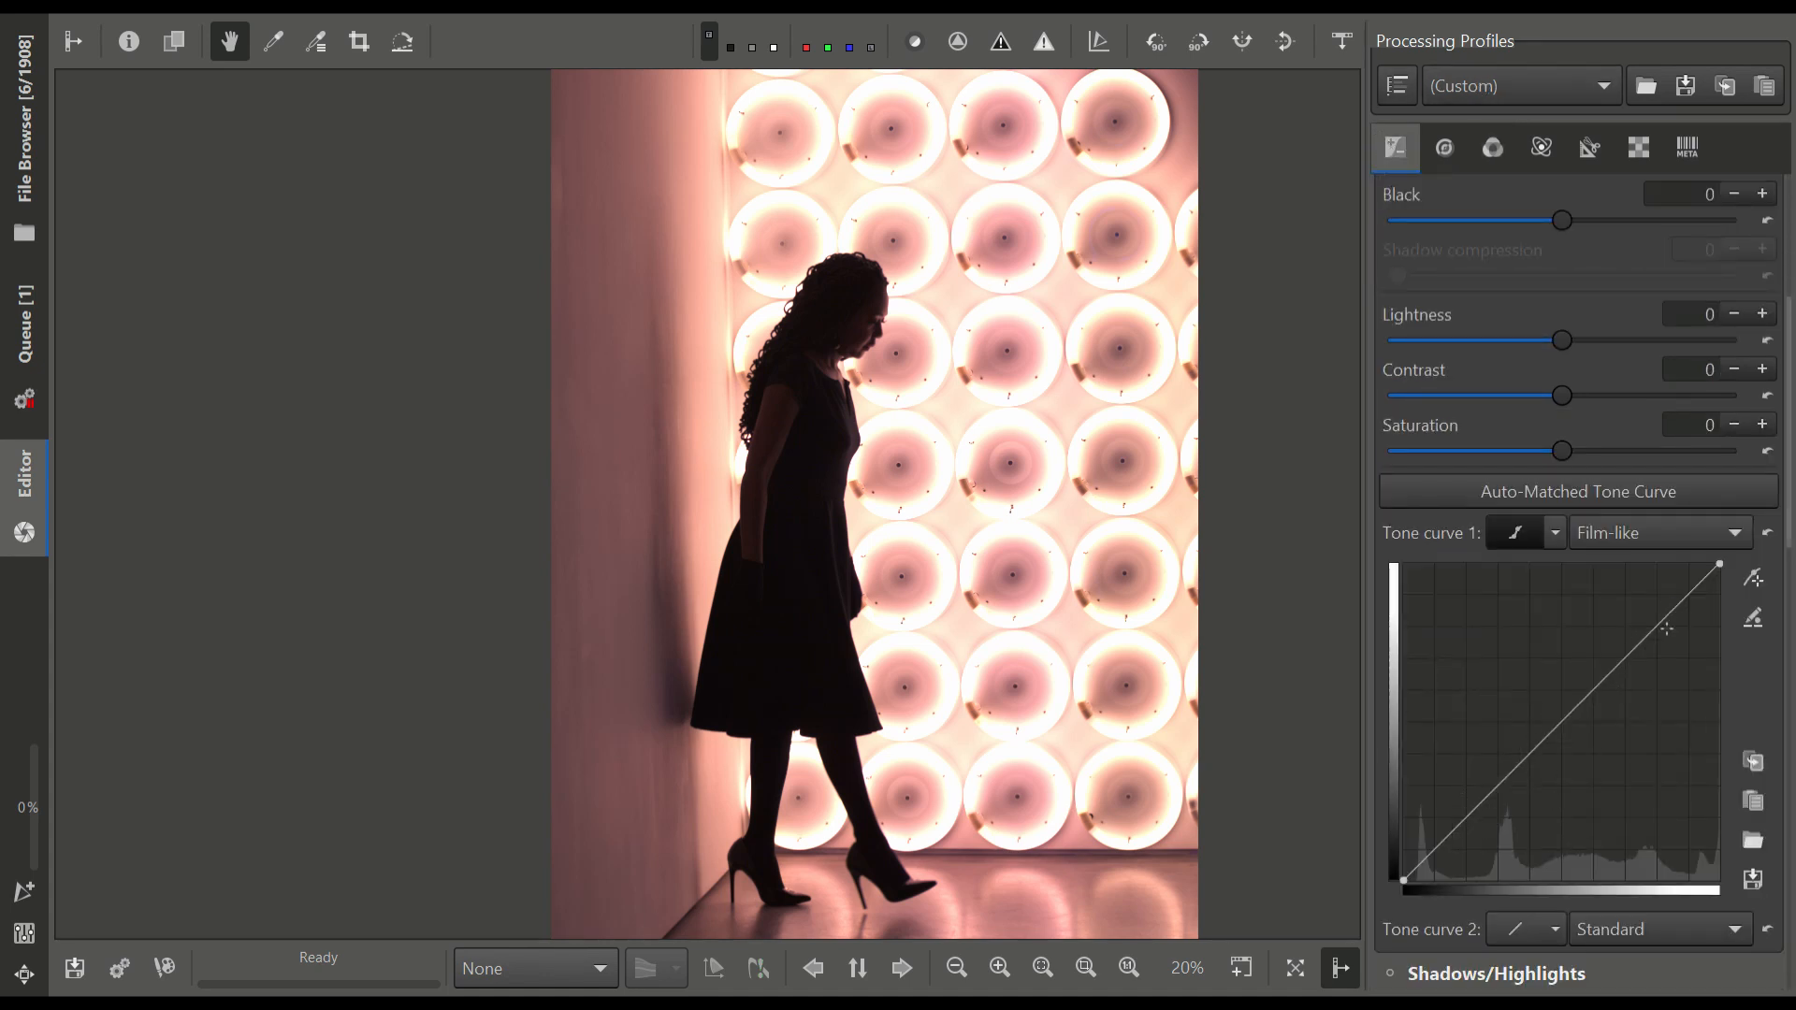
pyautogui.click(1479, 140)
pyautogui.scroll(-9, 1482, 695)
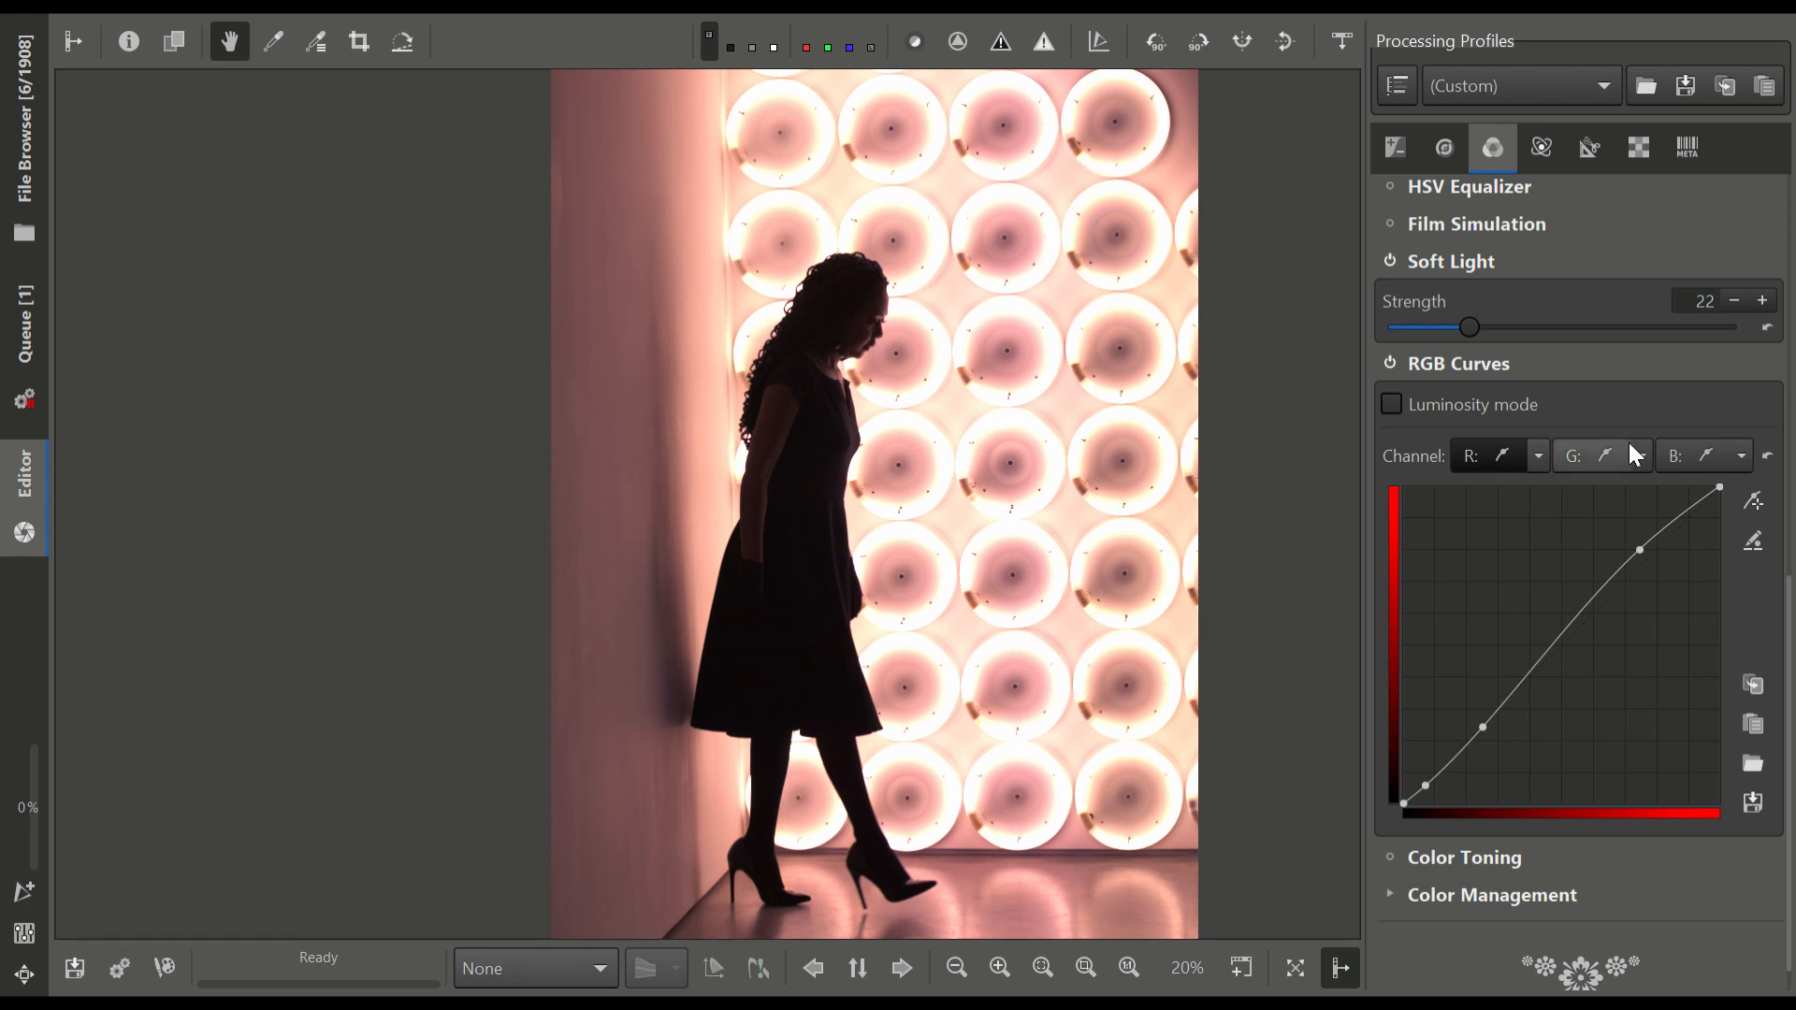
pyautogui.click(1599, 455)
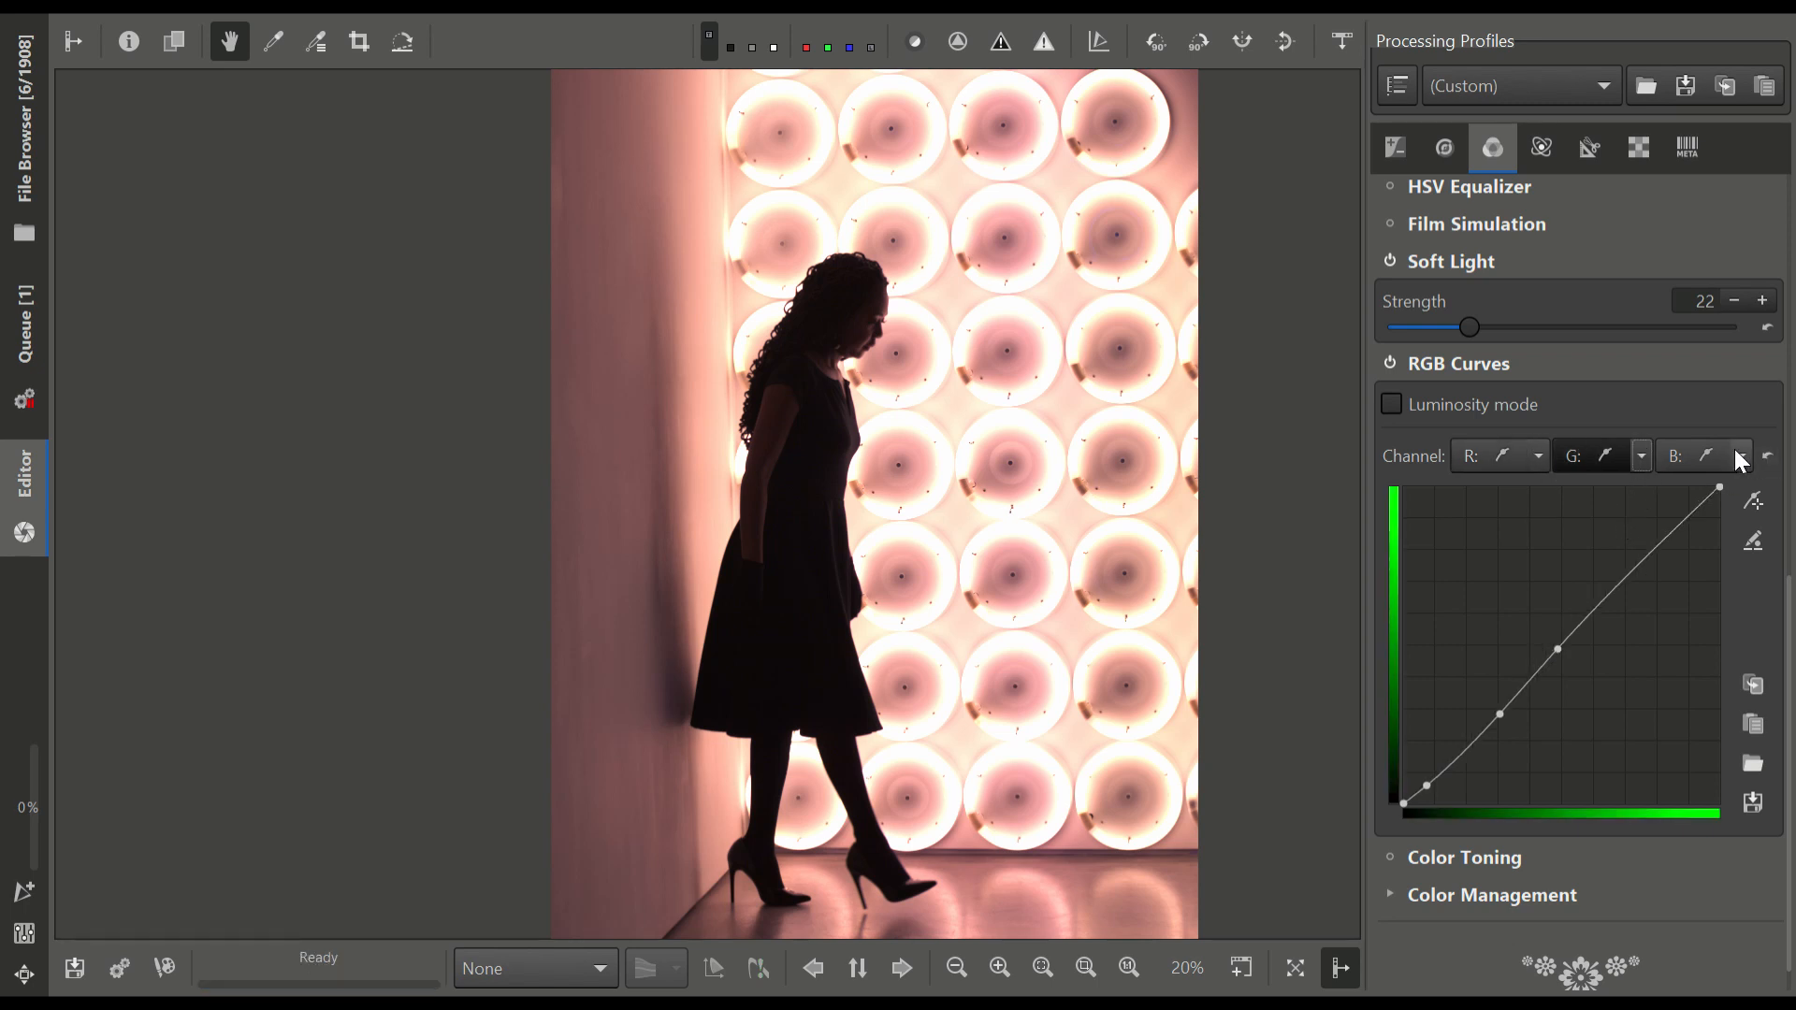
pyautogui.click(1675, 455)
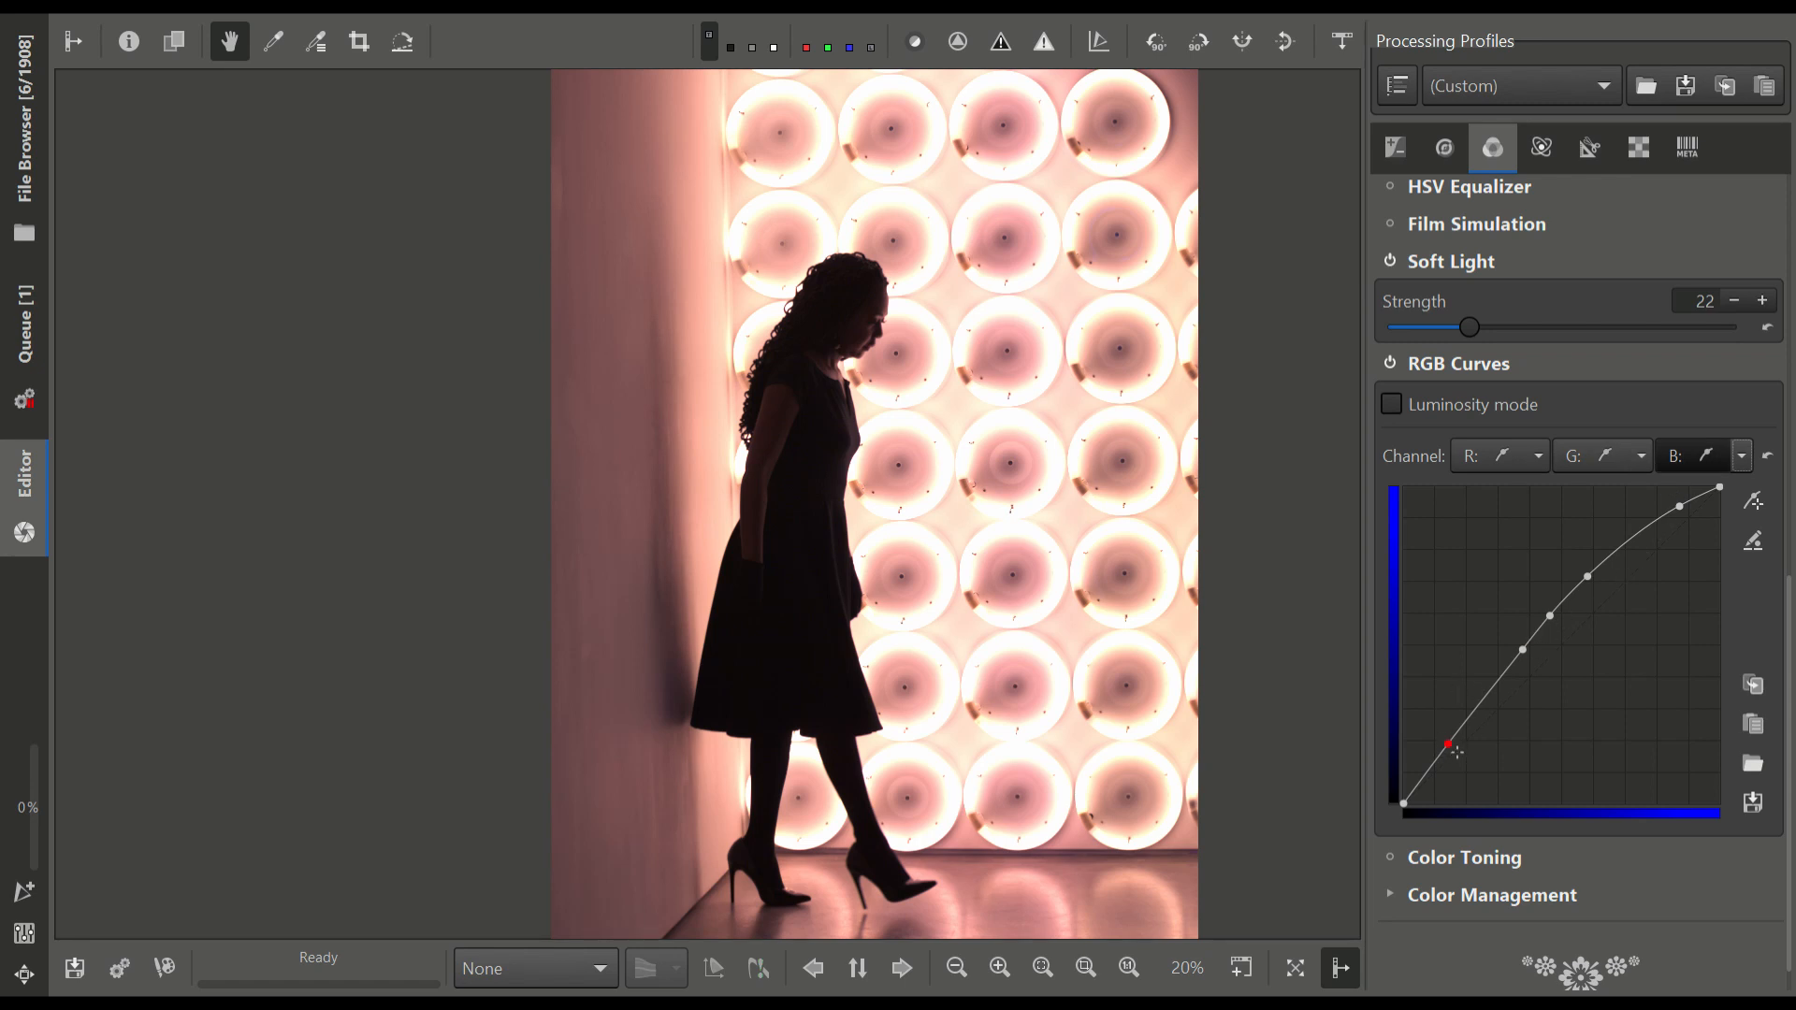
# Try lifting the blue curve's shadow point, inspect the woman's dark hair at 100%, and bring the point back down
pyautogui.moveTo(1461, 756)
pyautogui.mouseDown()
pyautogui.moveTo(1473, 775)
pyautogui.moveTo(1451, 734)
pyautogui.mouseUp()
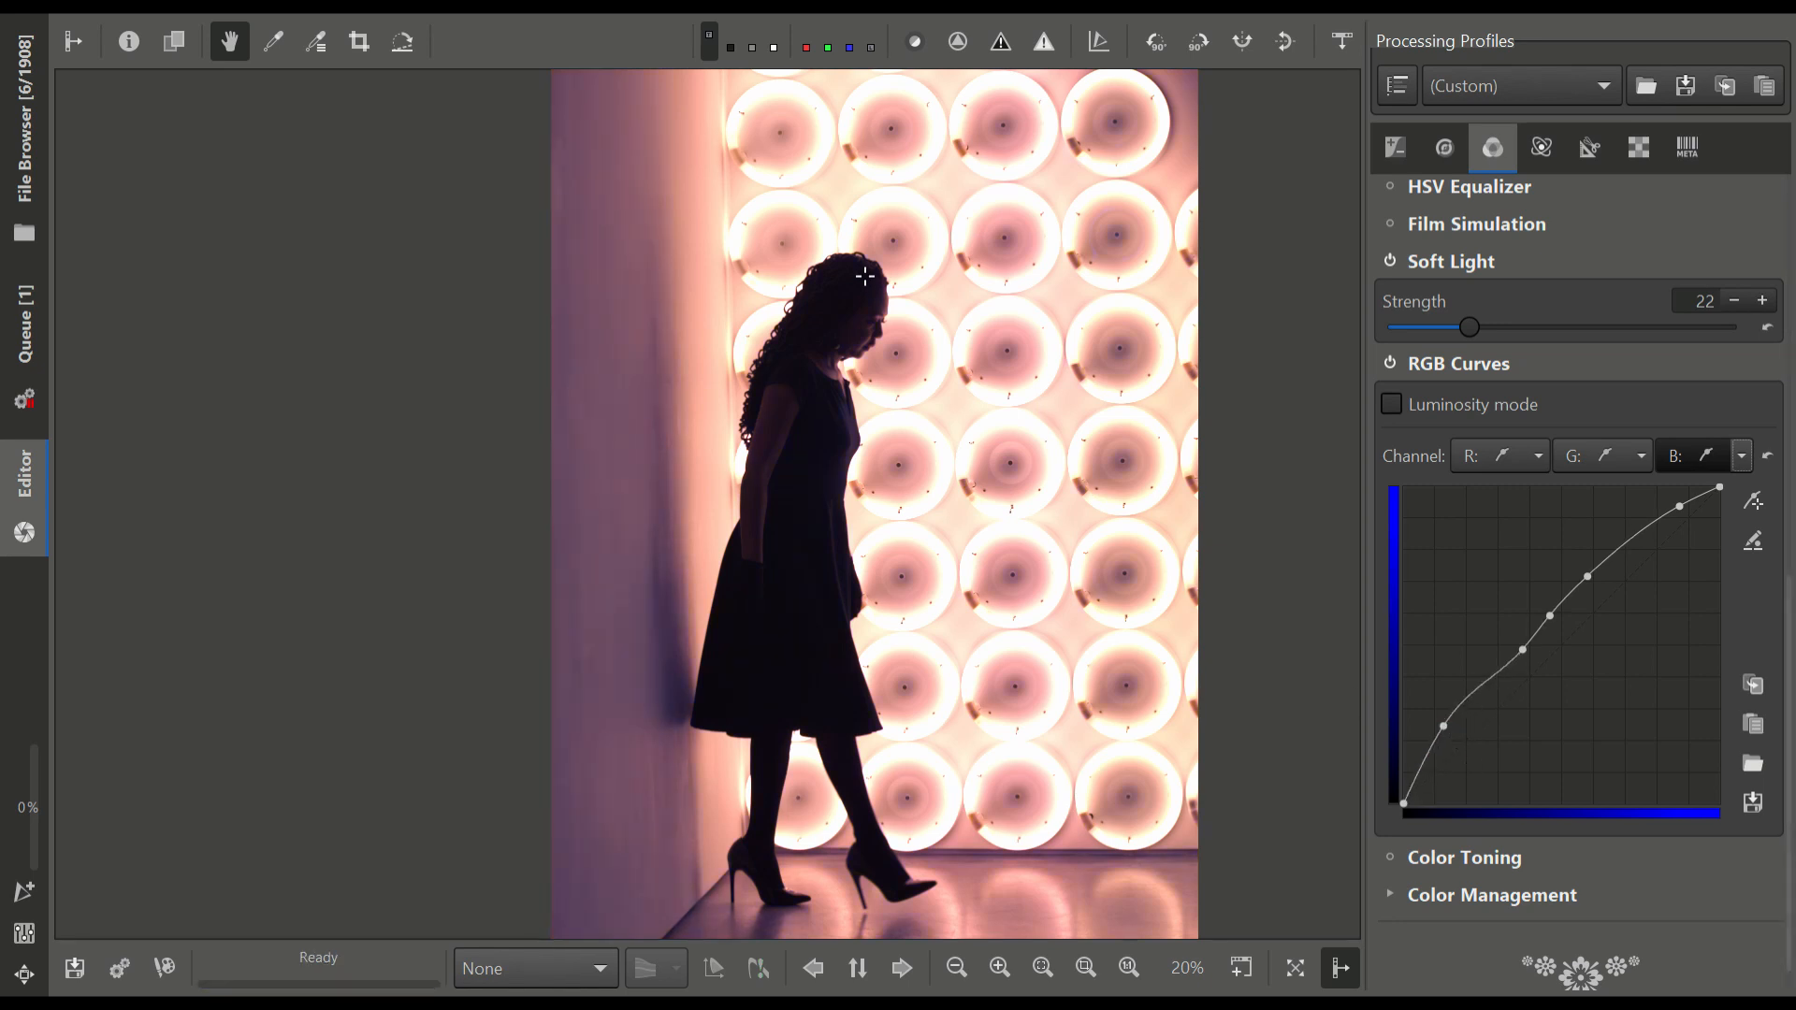
pyautogui.scroll(3, 851, 261)
pyautogui.scroll(2, 851, 261)
pyautogui.moveTo(825, 415); pyautogui.dragTo(1178, 550)
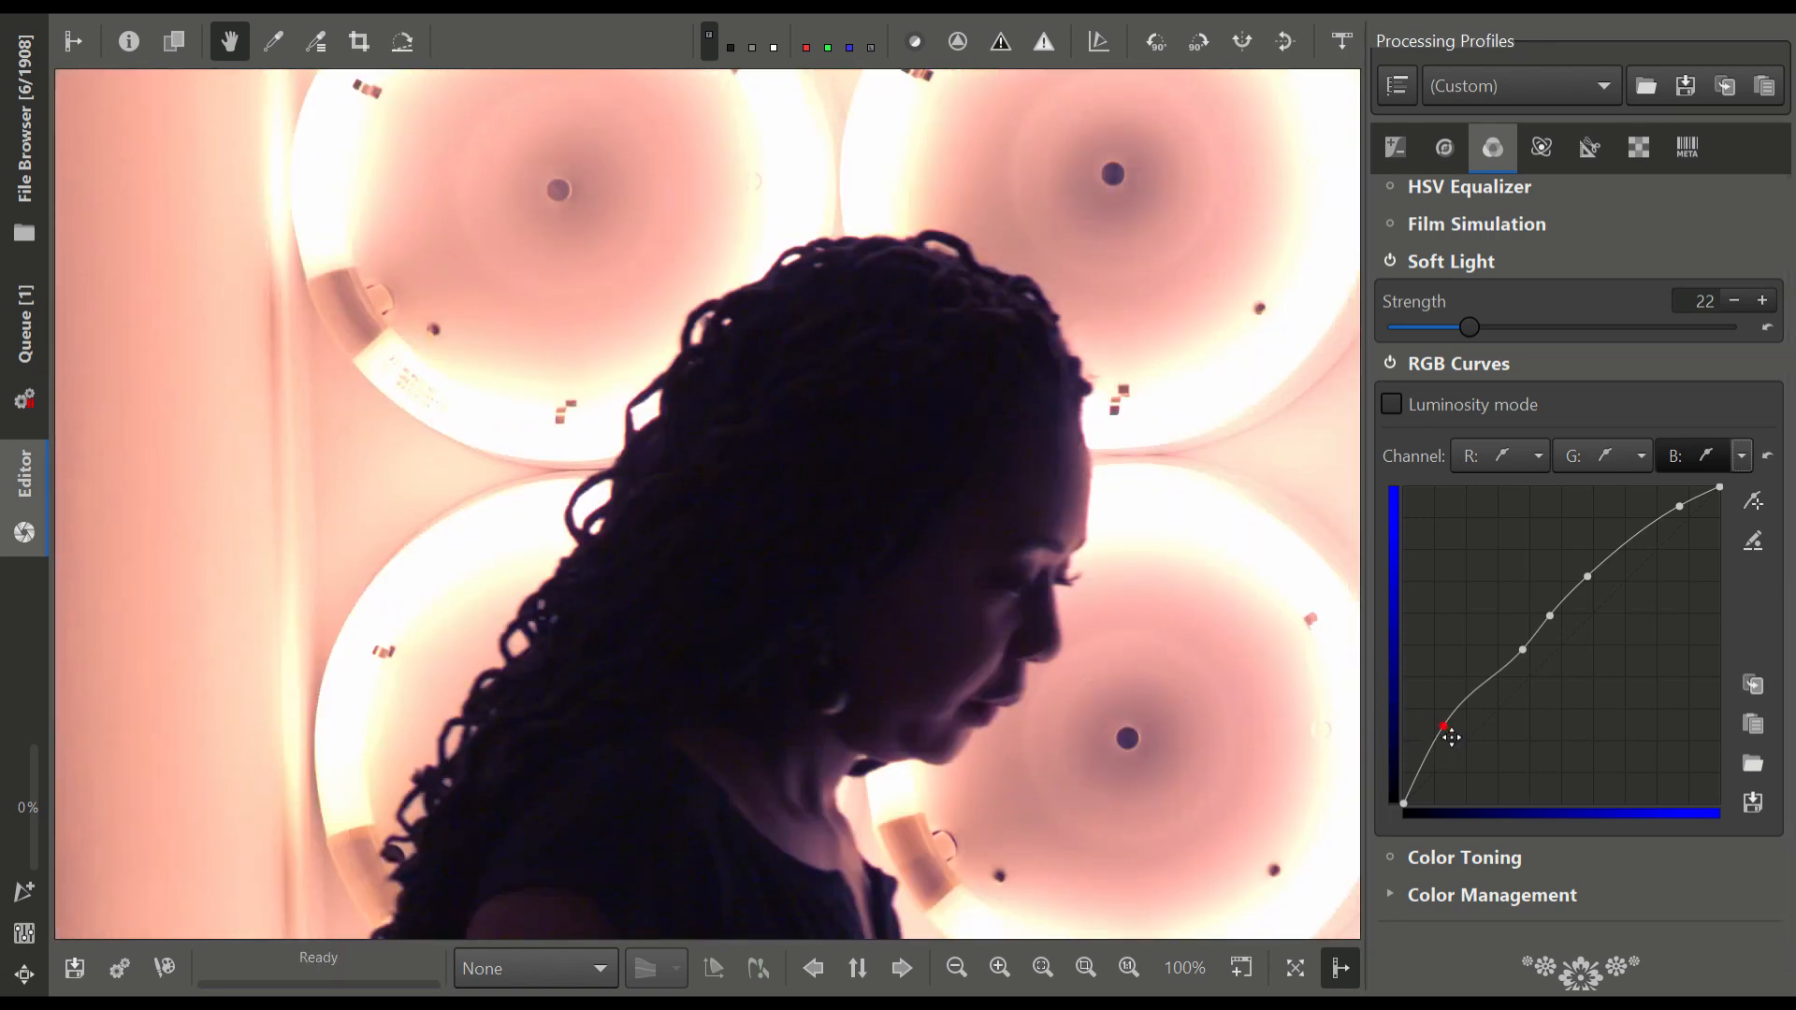
pyautogui.moveTo(1451, 738)
pyautogui.mouseDown()
pyautogui.moveTo(1476, 780)
pyautogui.moveTo(1463, 753)
pyautogui.mouseUp()
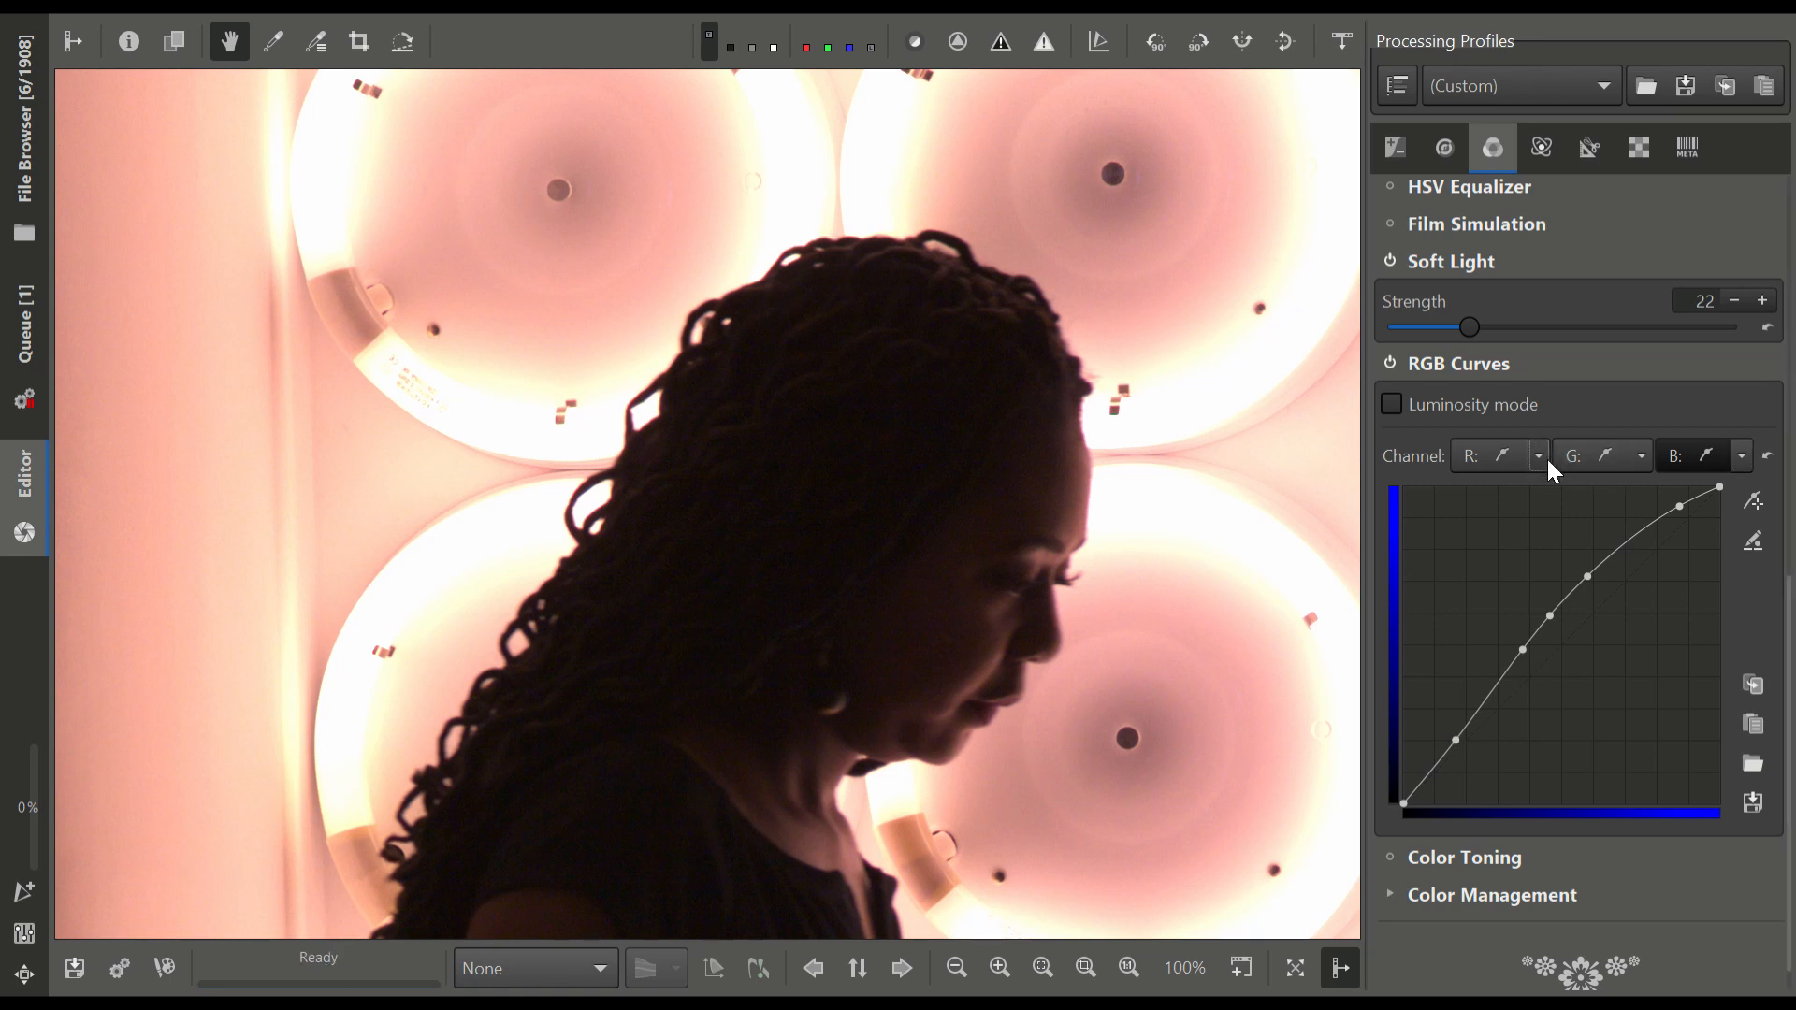
# Try pulling the blue curve's highlight point down, move it back up and inward, and nudge the upper midtone point for a smooth curve
pyautogui.scroll(-3, 1282, 573)
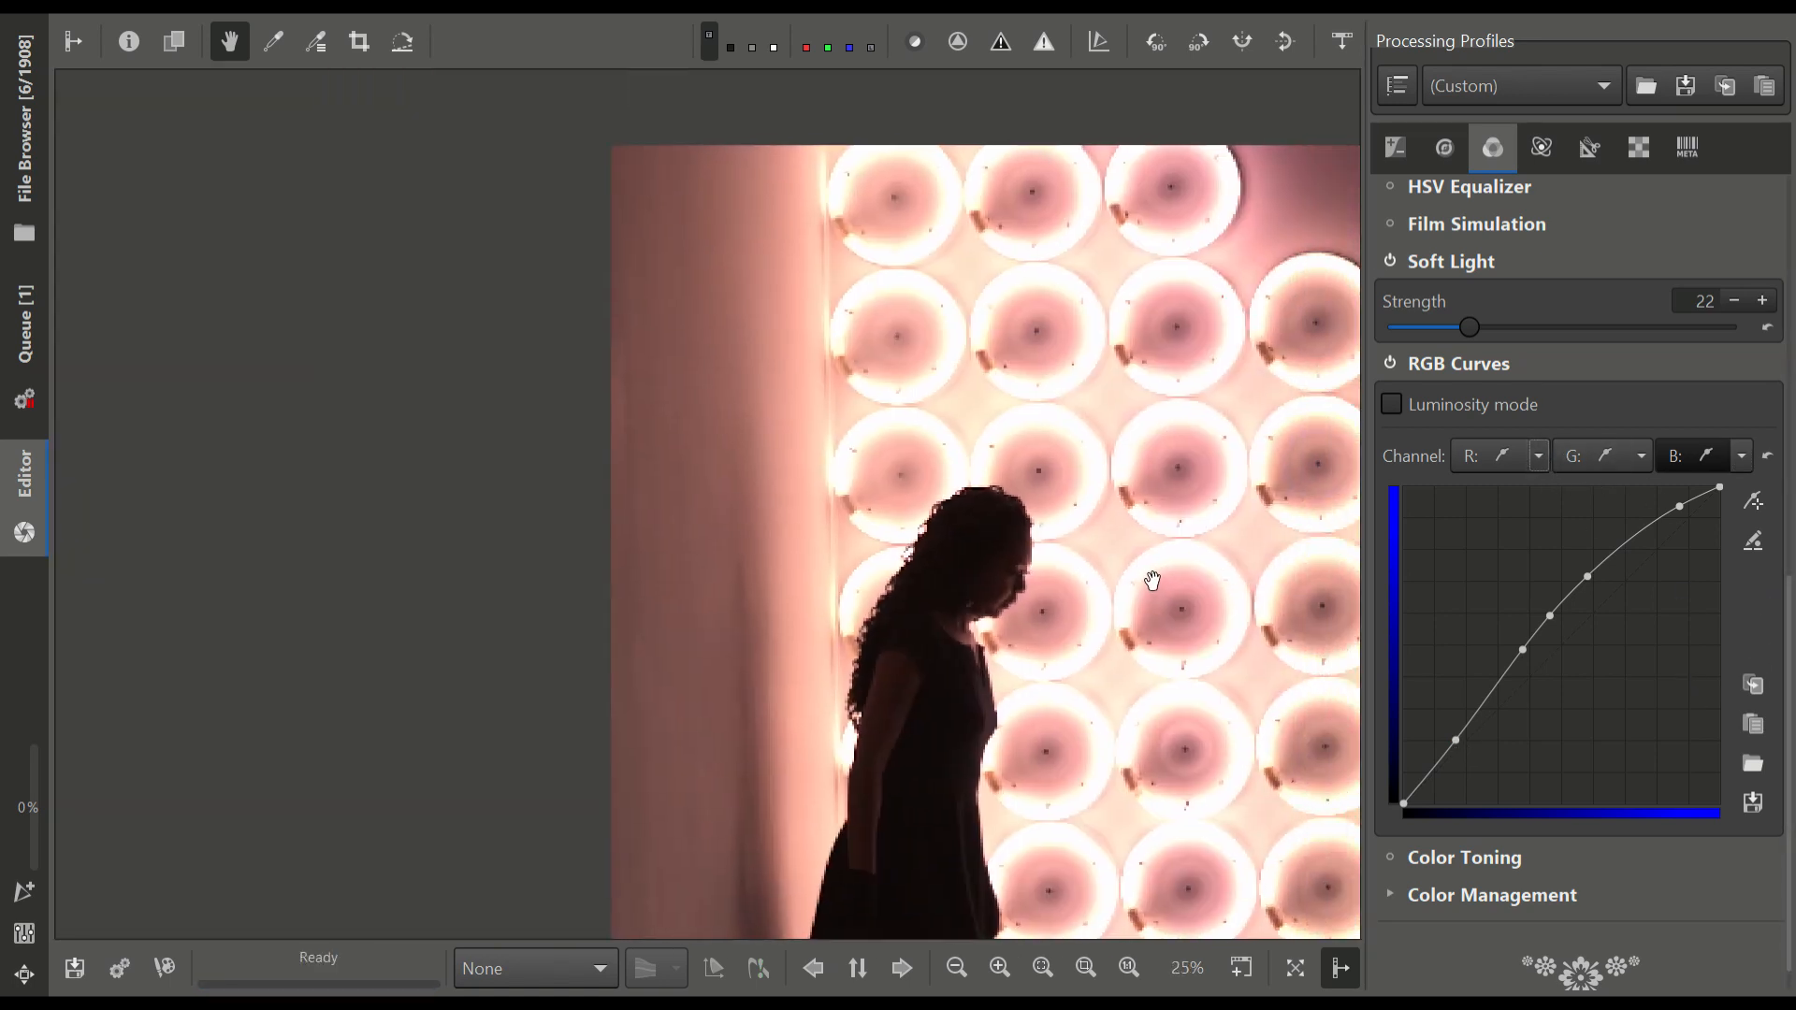
pyautogui.moveTo(1152, 580); pyautogui.dragTo(901, 549)
pyautogui.scroll(1, 901, 549)
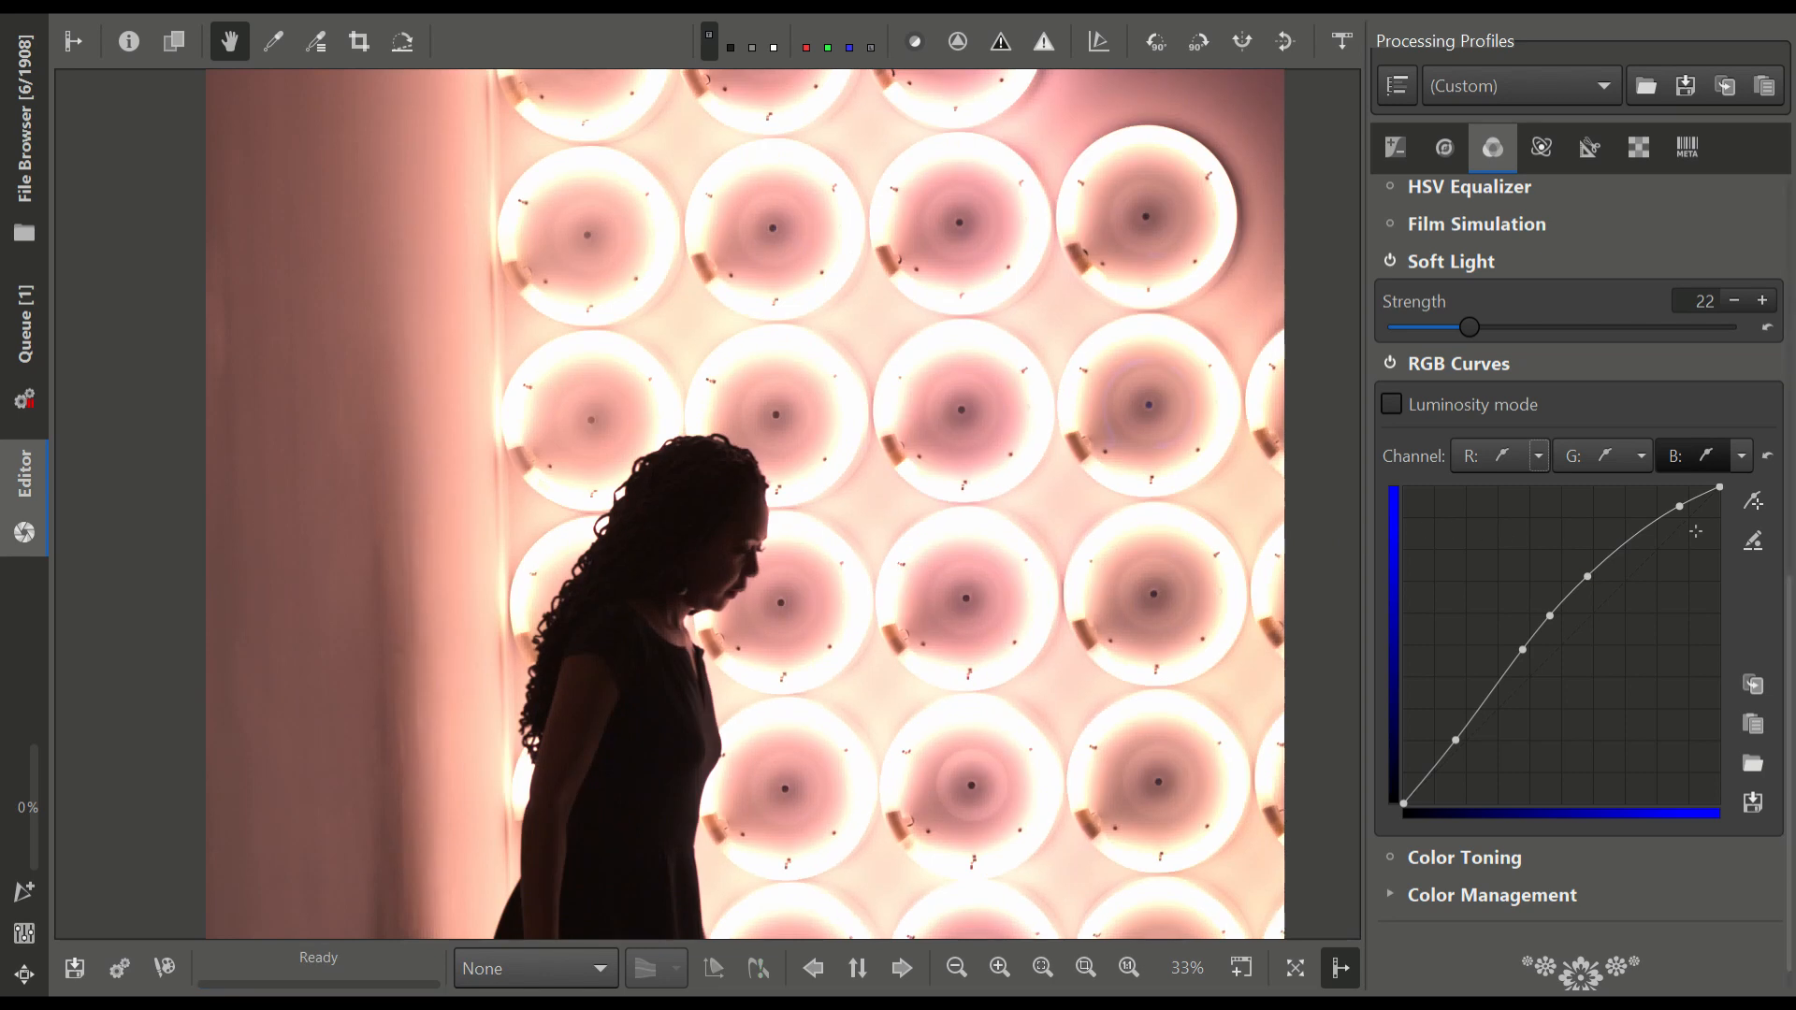
pyautogui.moveTo(1682, 506); pyautogui.dragTo(1696, 597)
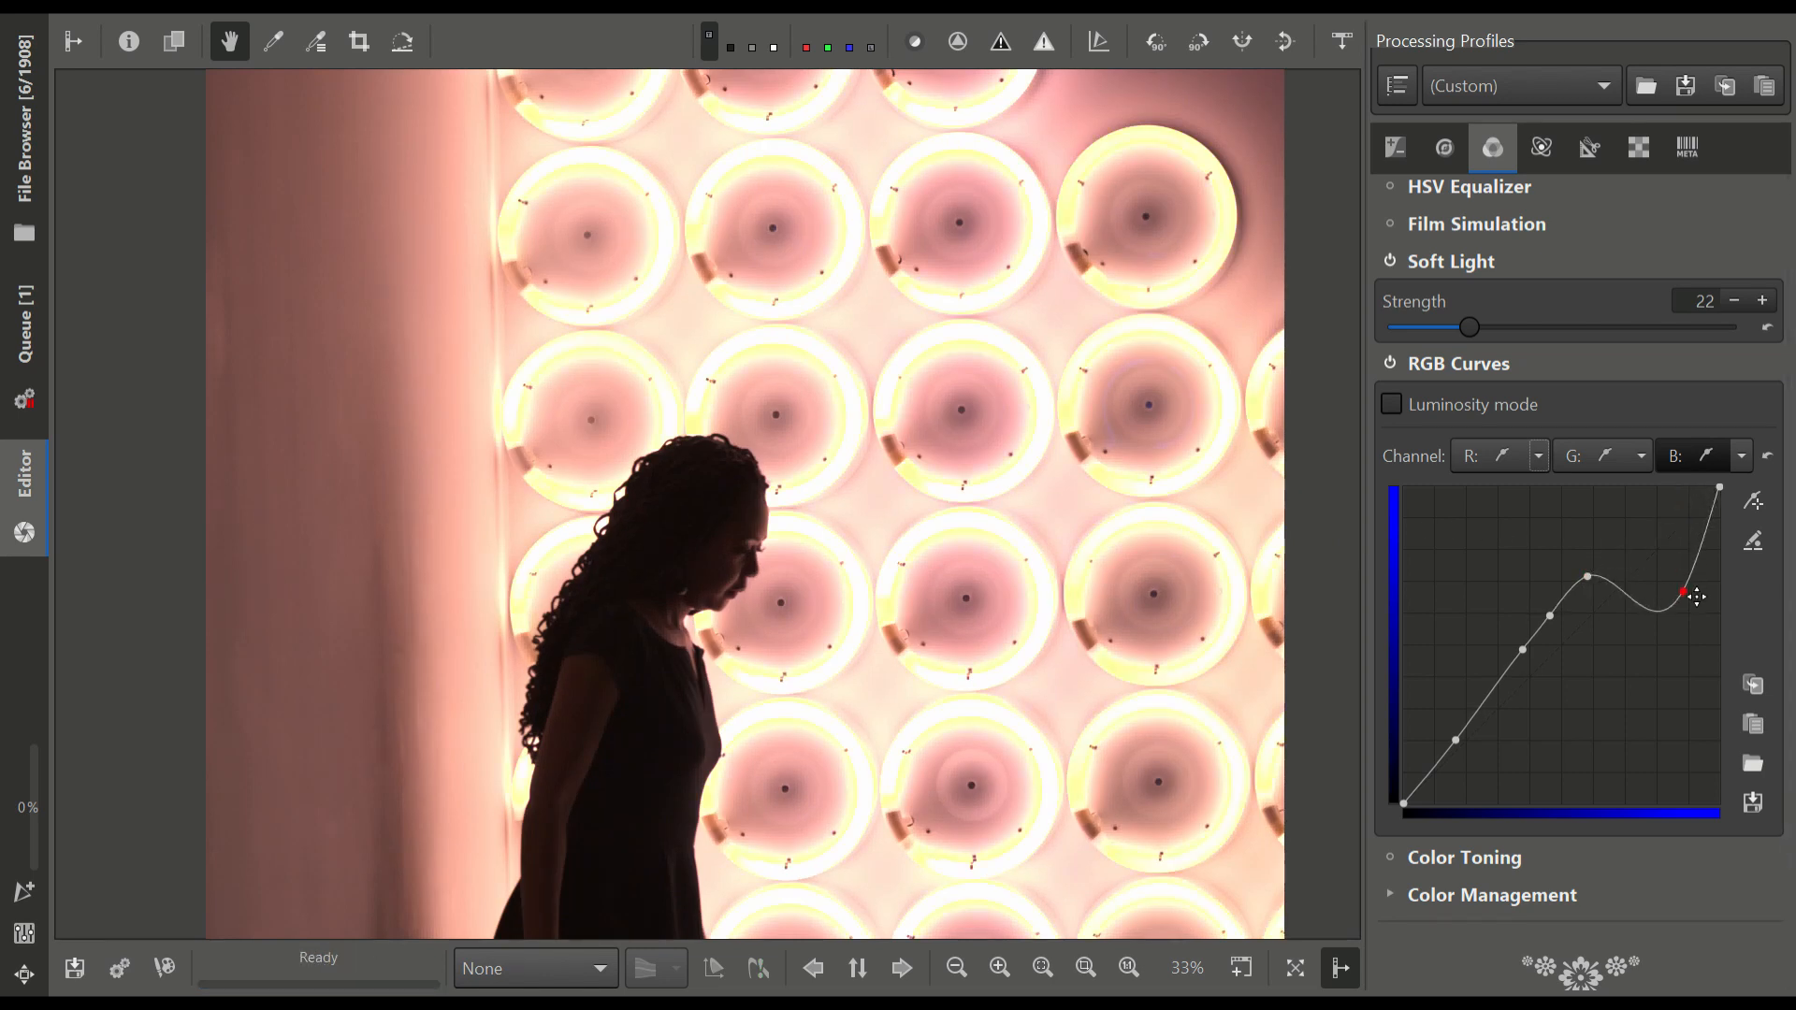
pyautogui.moveTo(1696, 596); pyautogui.dragTo(1662, 511)
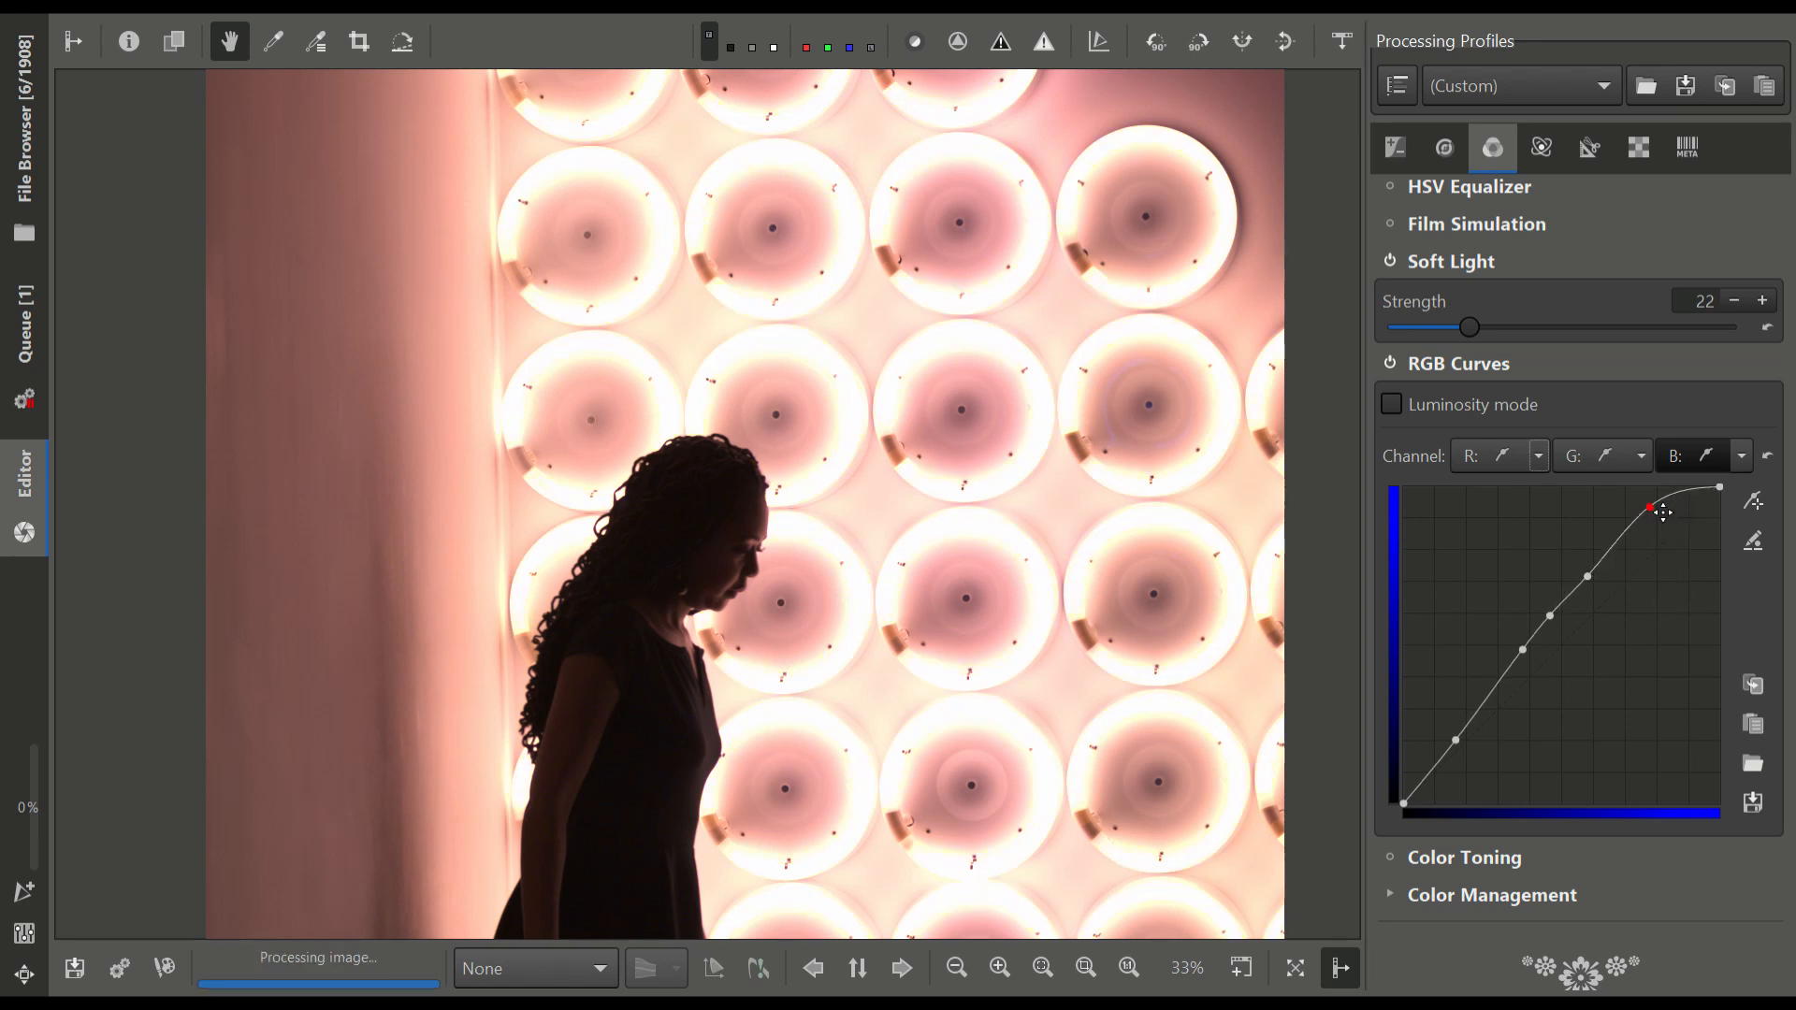
pyautogui.moveTo(1590, 581)
pyautogui.mouseDown()
pyautogui.moveTo(1588, 558)
pyautogui.moveTo(1591, 582)
pyautogui.mouseUp()
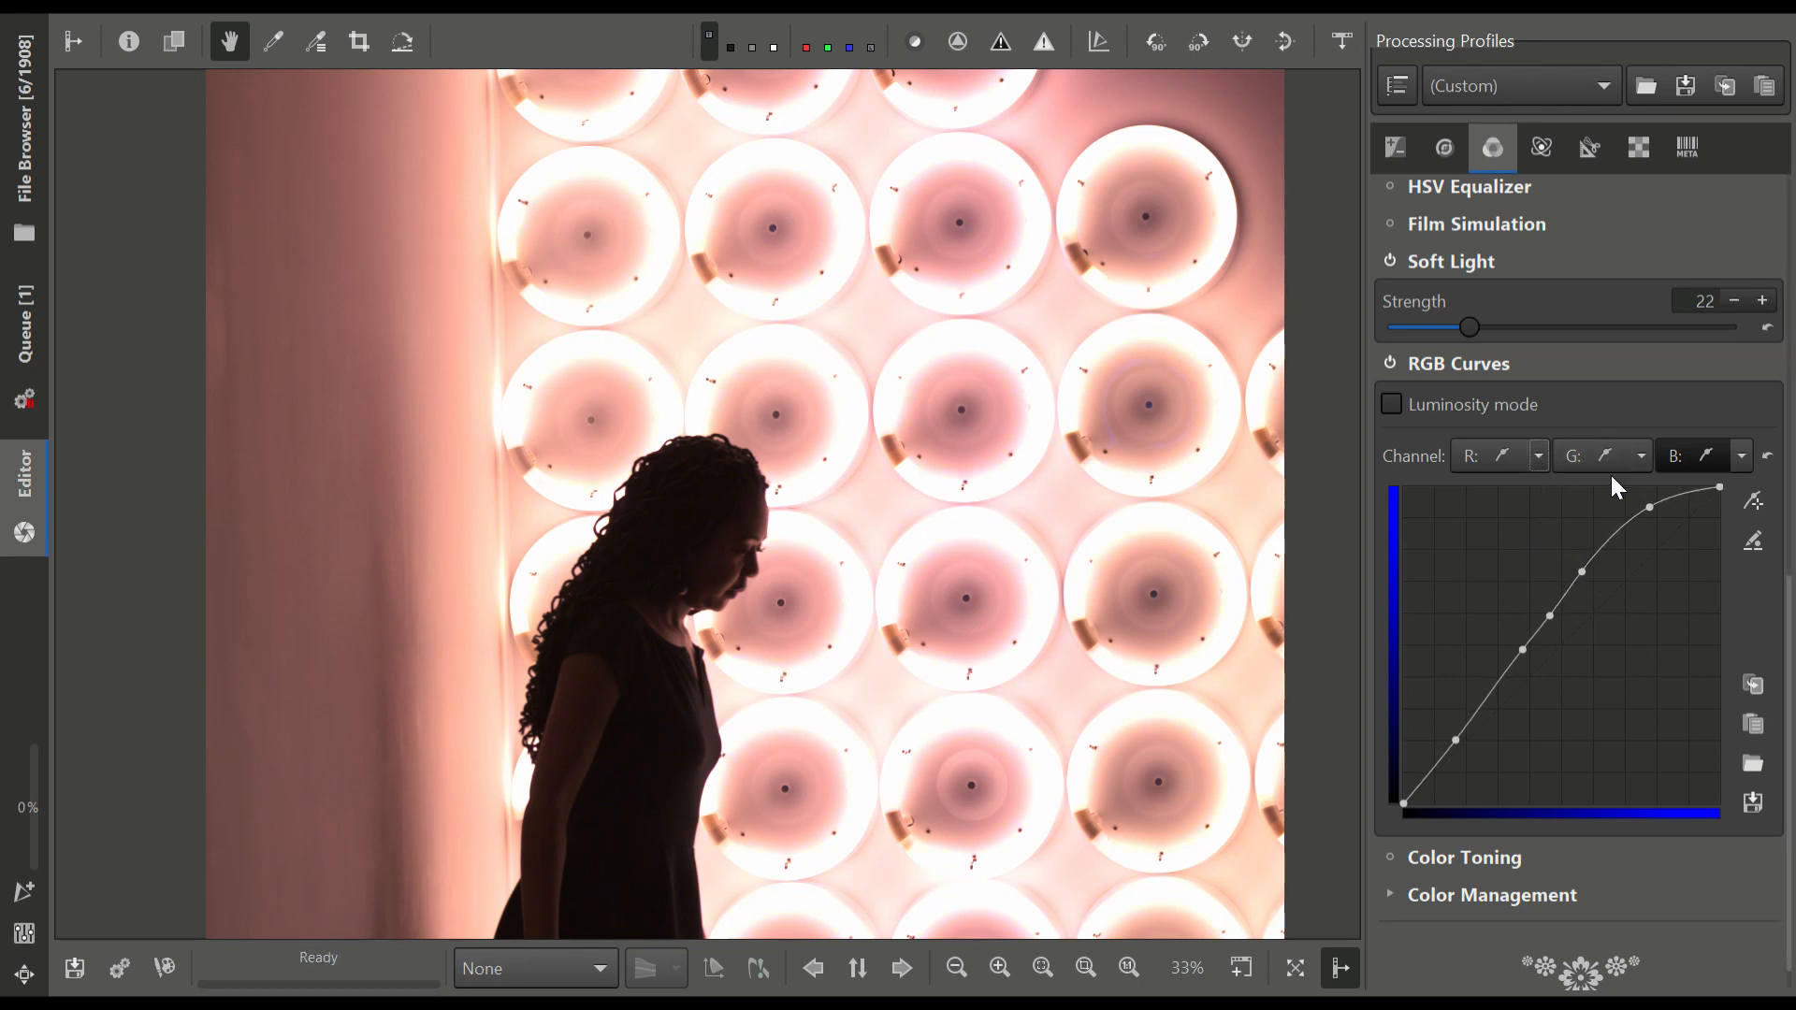
# Raise the highlight point of the red channel's curve slightly, and disable RGB Curves
pyautogui.click(1482, 455)
pyautogui.moveTo(1645, 554)
pyautogui.mouseDown()
pyautogui.moveTo(1676, 612)
pyautogui.moveTo(1650, 547)
pyautogui.mouseUp()
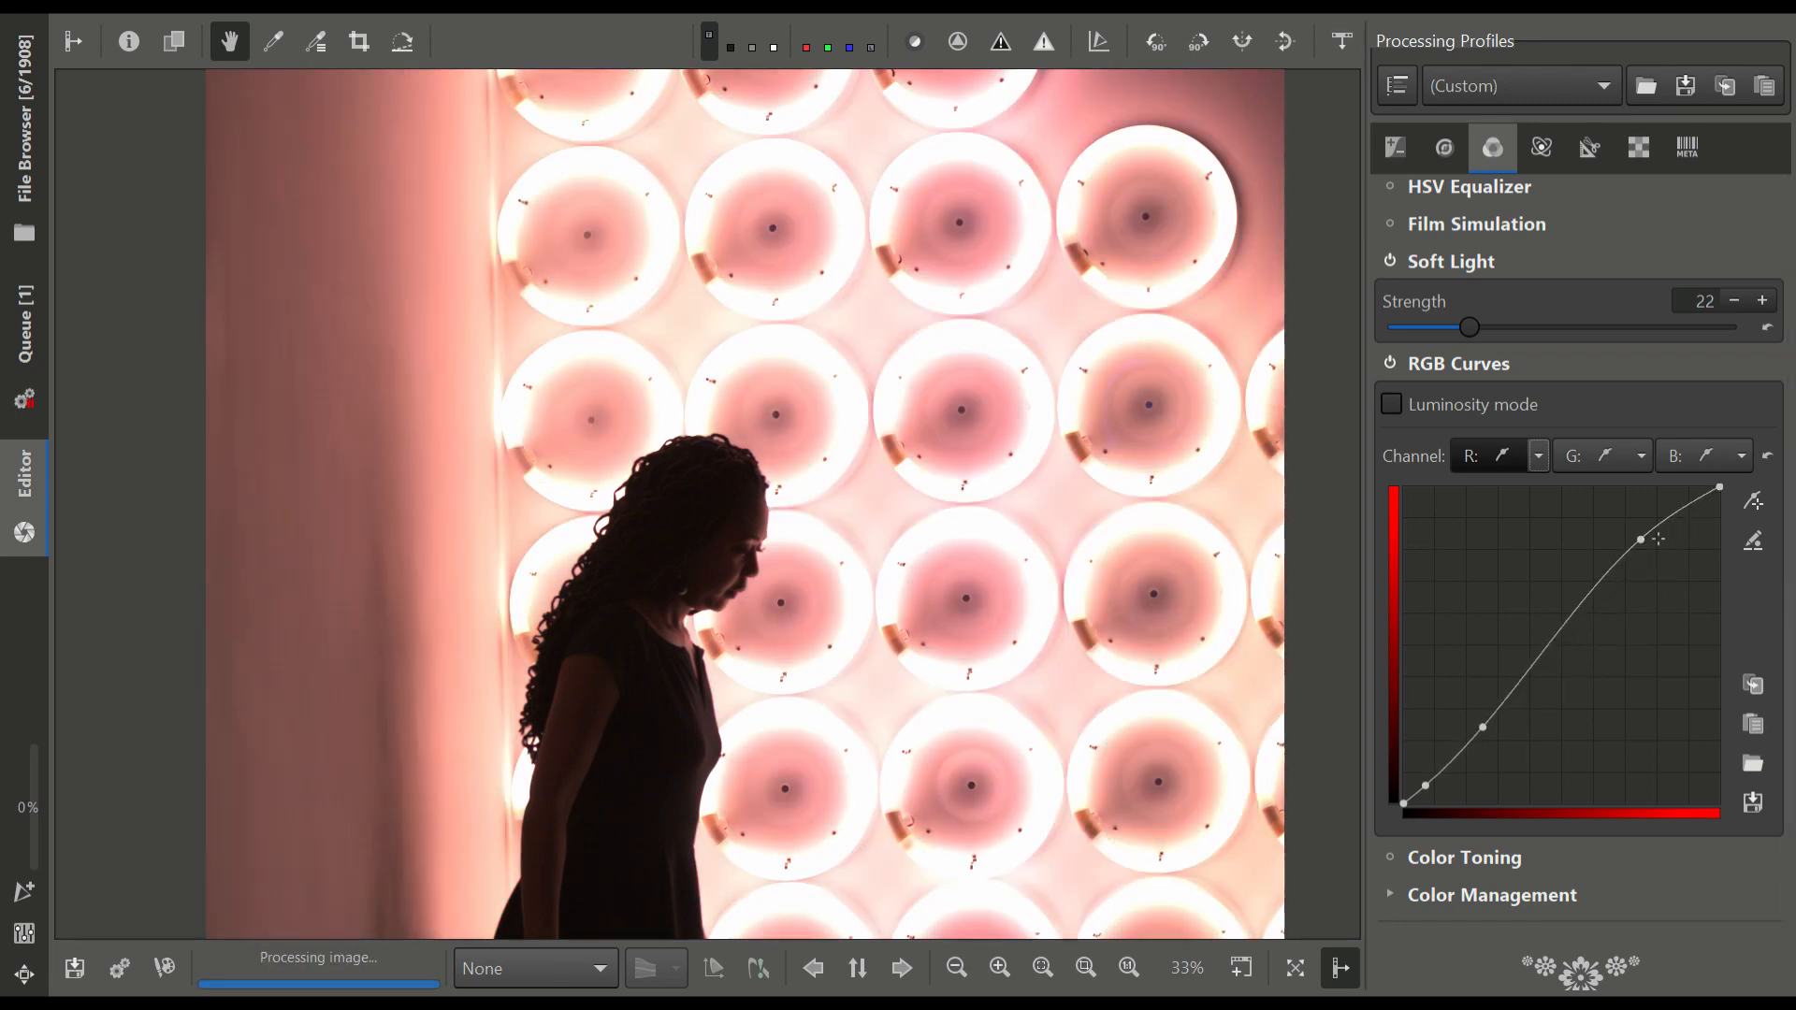
pyautogui.click(1384, 361)
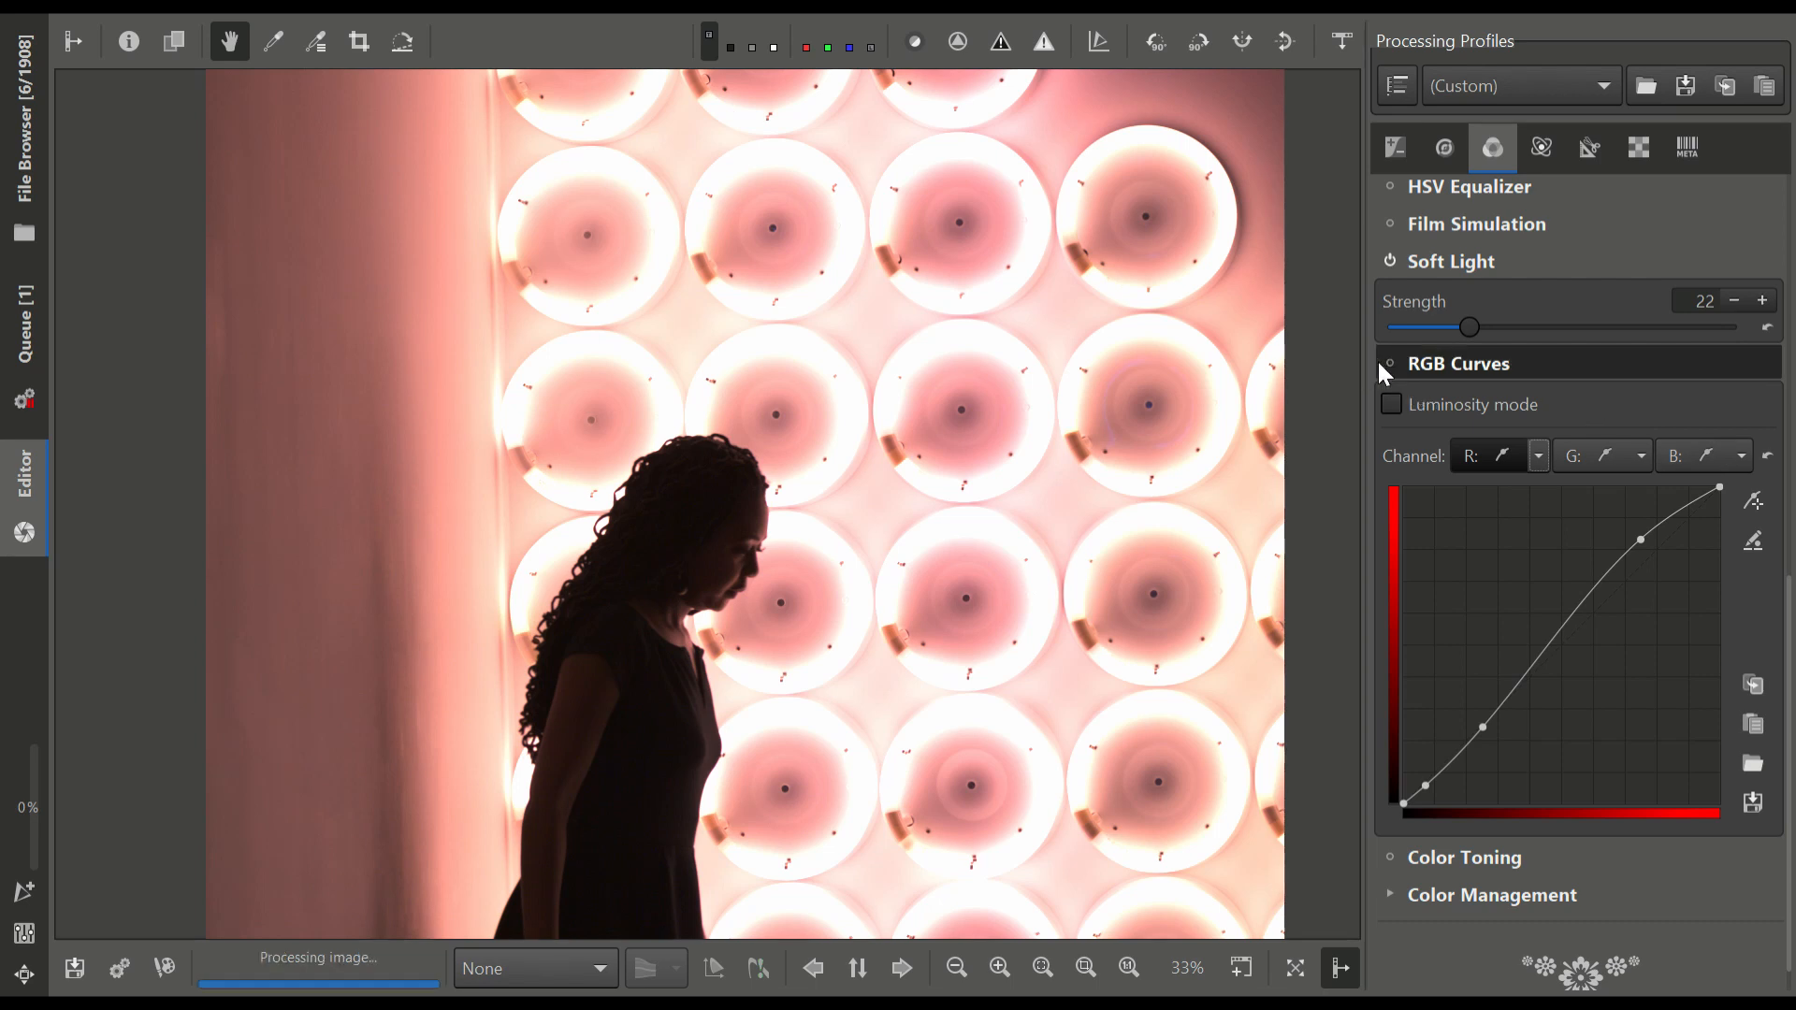
pyautogui.scroll(-1, 1584, 609)
pyautogui.scroll(-2, 831, 570)
pyautogui.moveTo(897, 621); pyautogui.dragTo(857, 536)
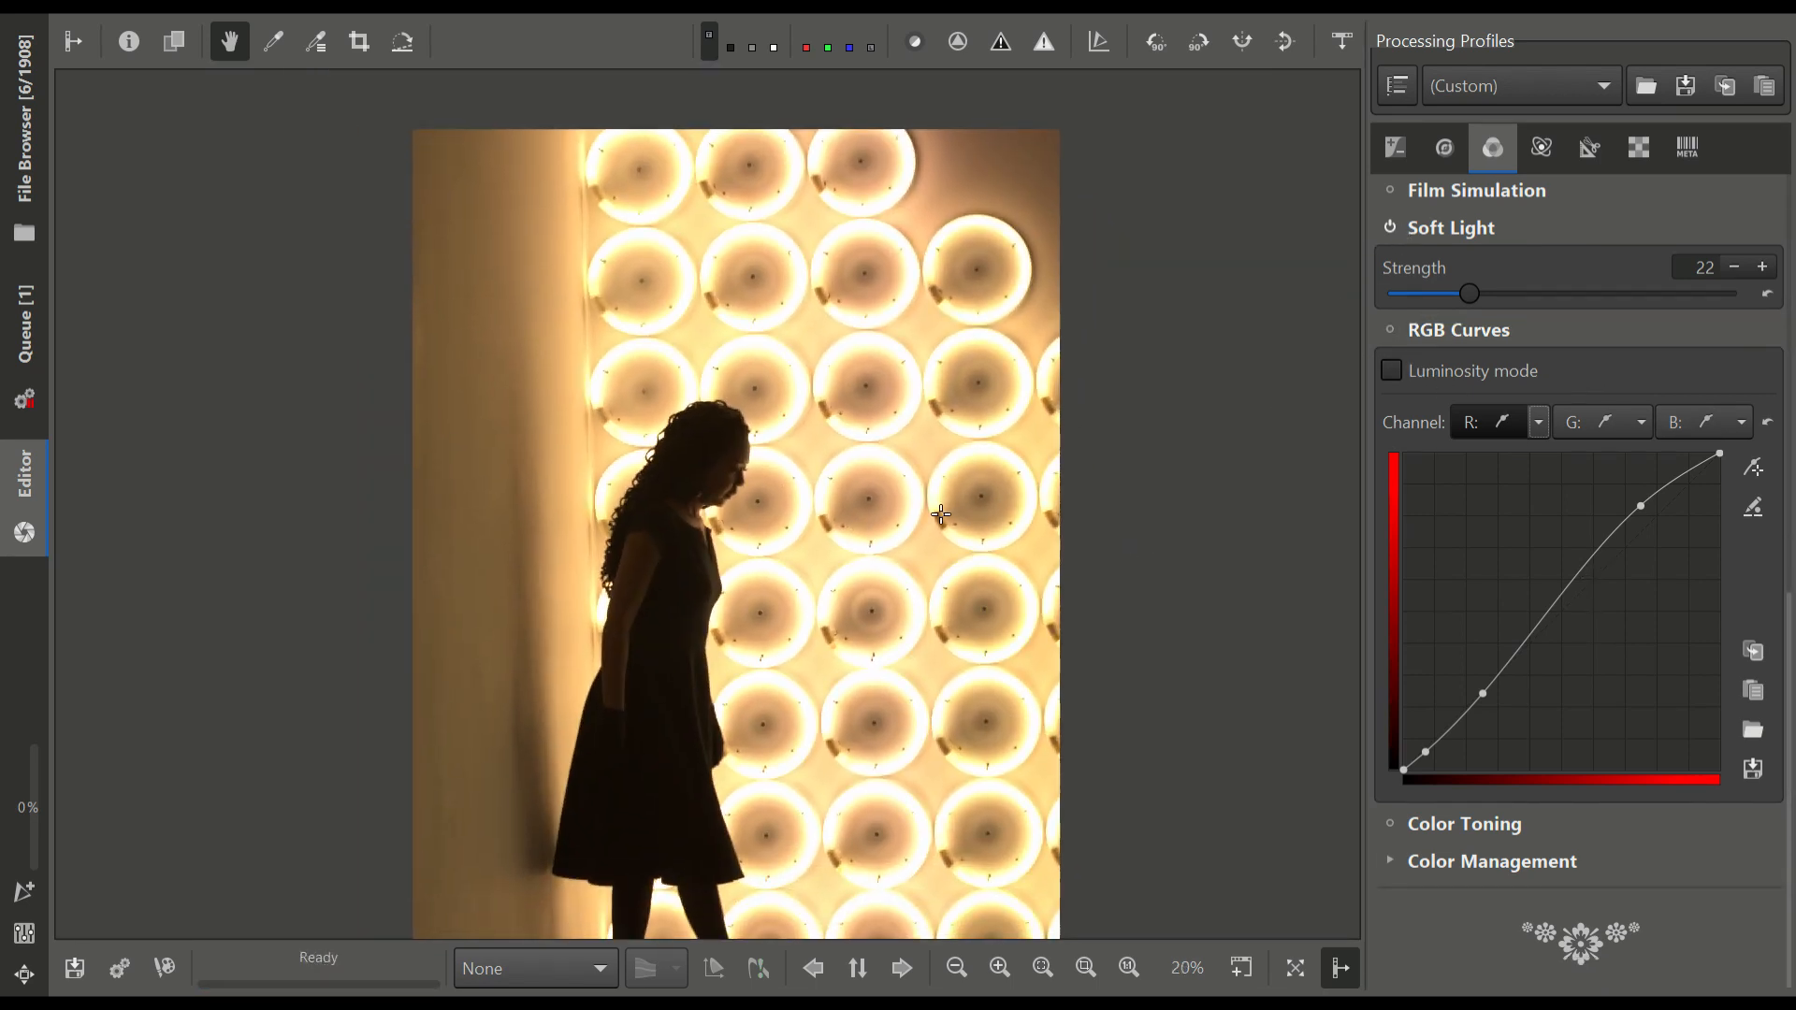
pyautogui.scroll(3, 739, 514)
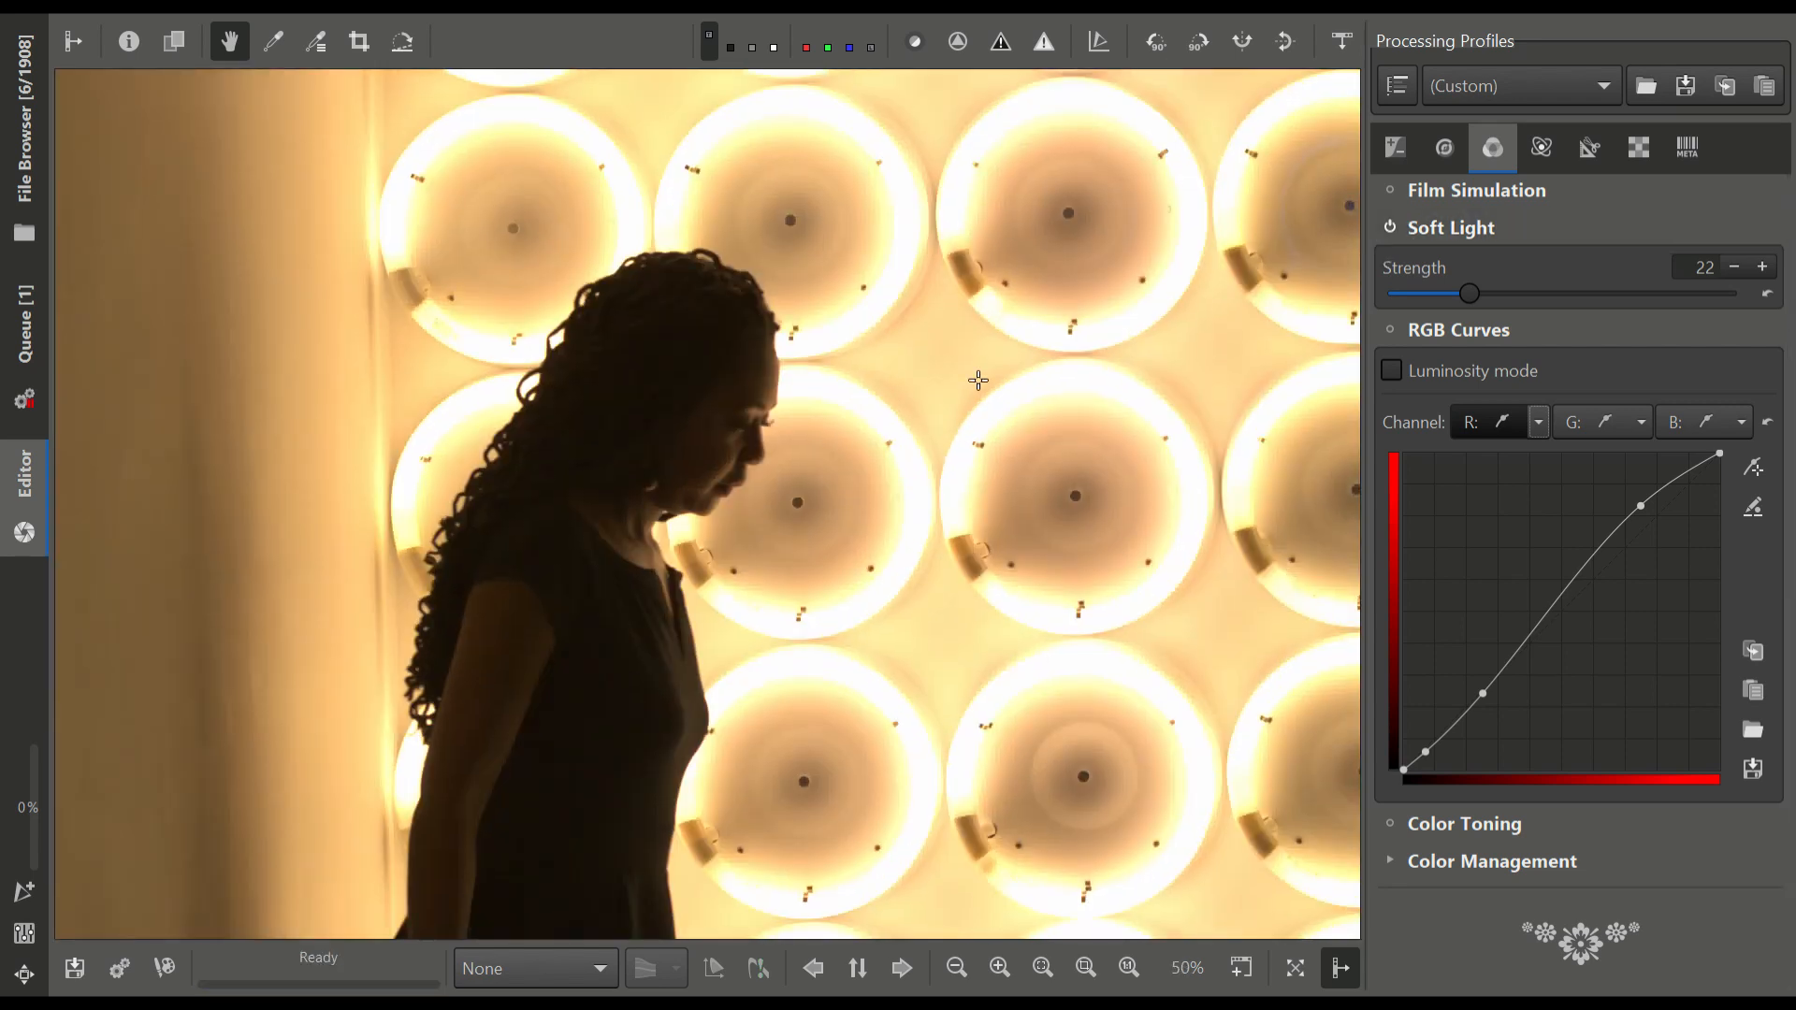
# Compare the photo with Soft Light off and at Strength 100, and leave it disabled with Strength 0
pyautogui.click(1386, 230)
pyautogui.scroll(-3, 1096, 439)
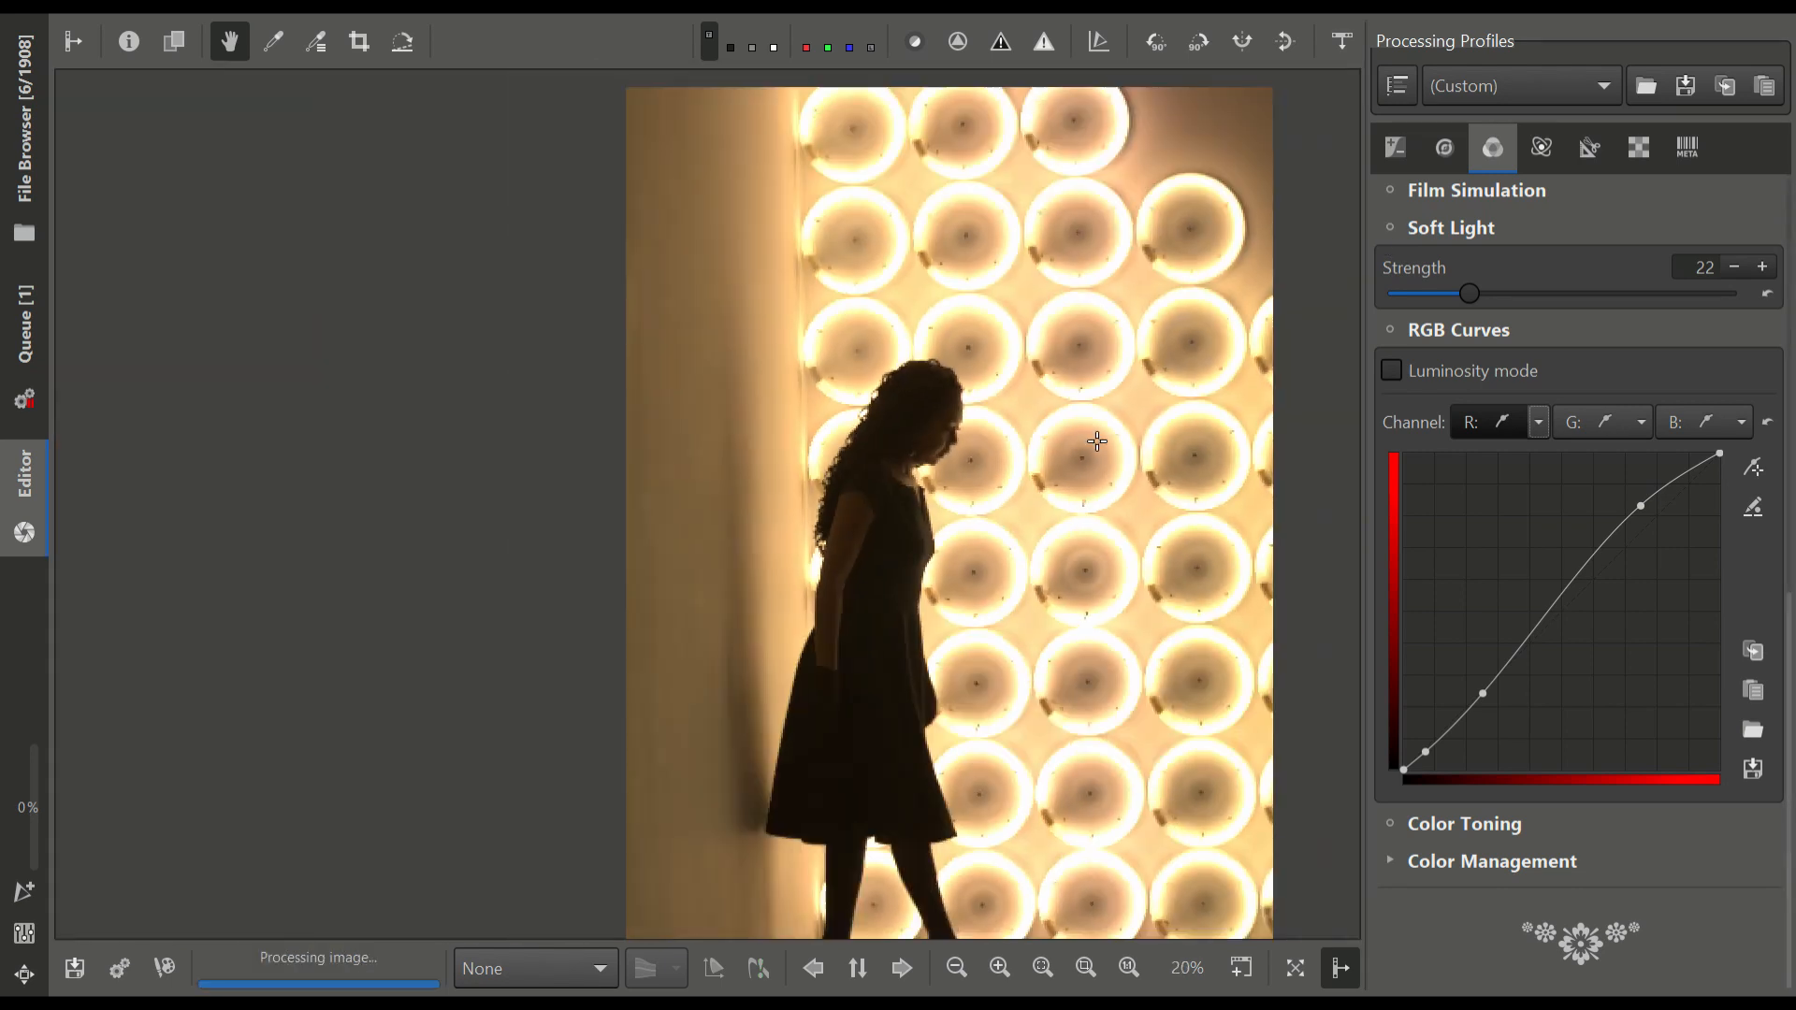
pyautogui.click(1390, 230)
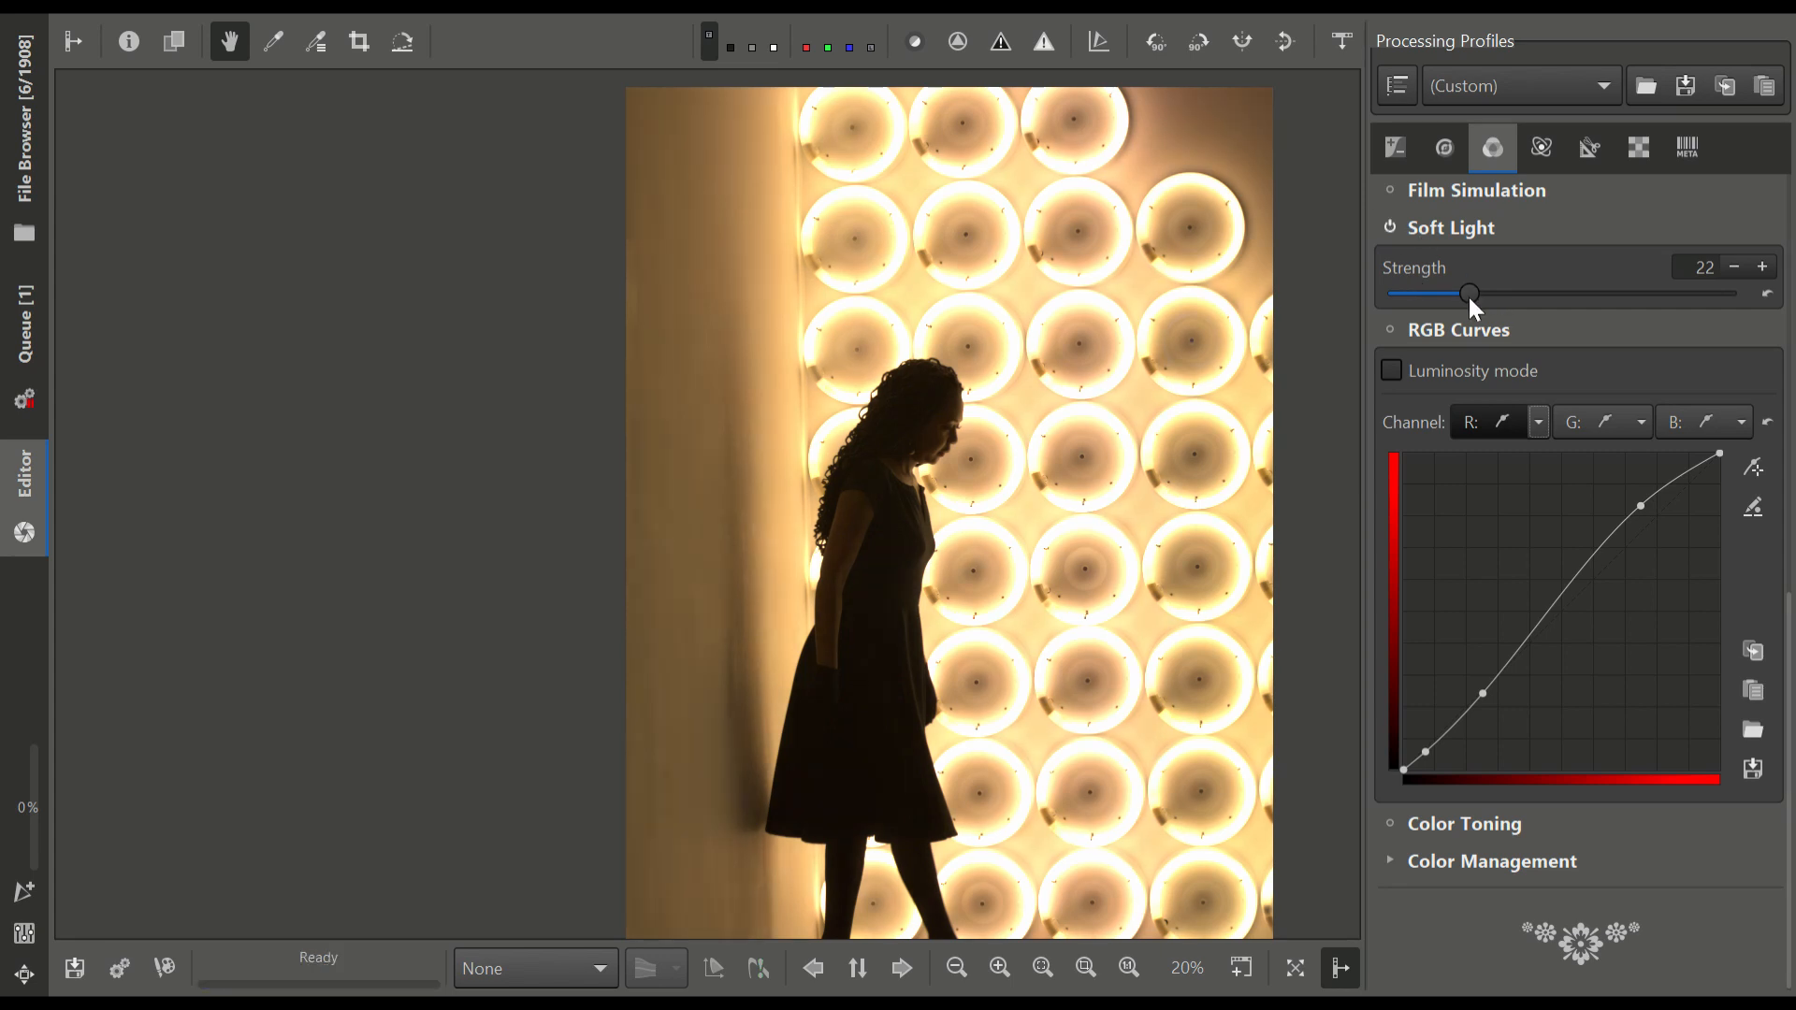
pyautogui.moveTo(1468, 298); pyautogui.dragTo(1723, 298)
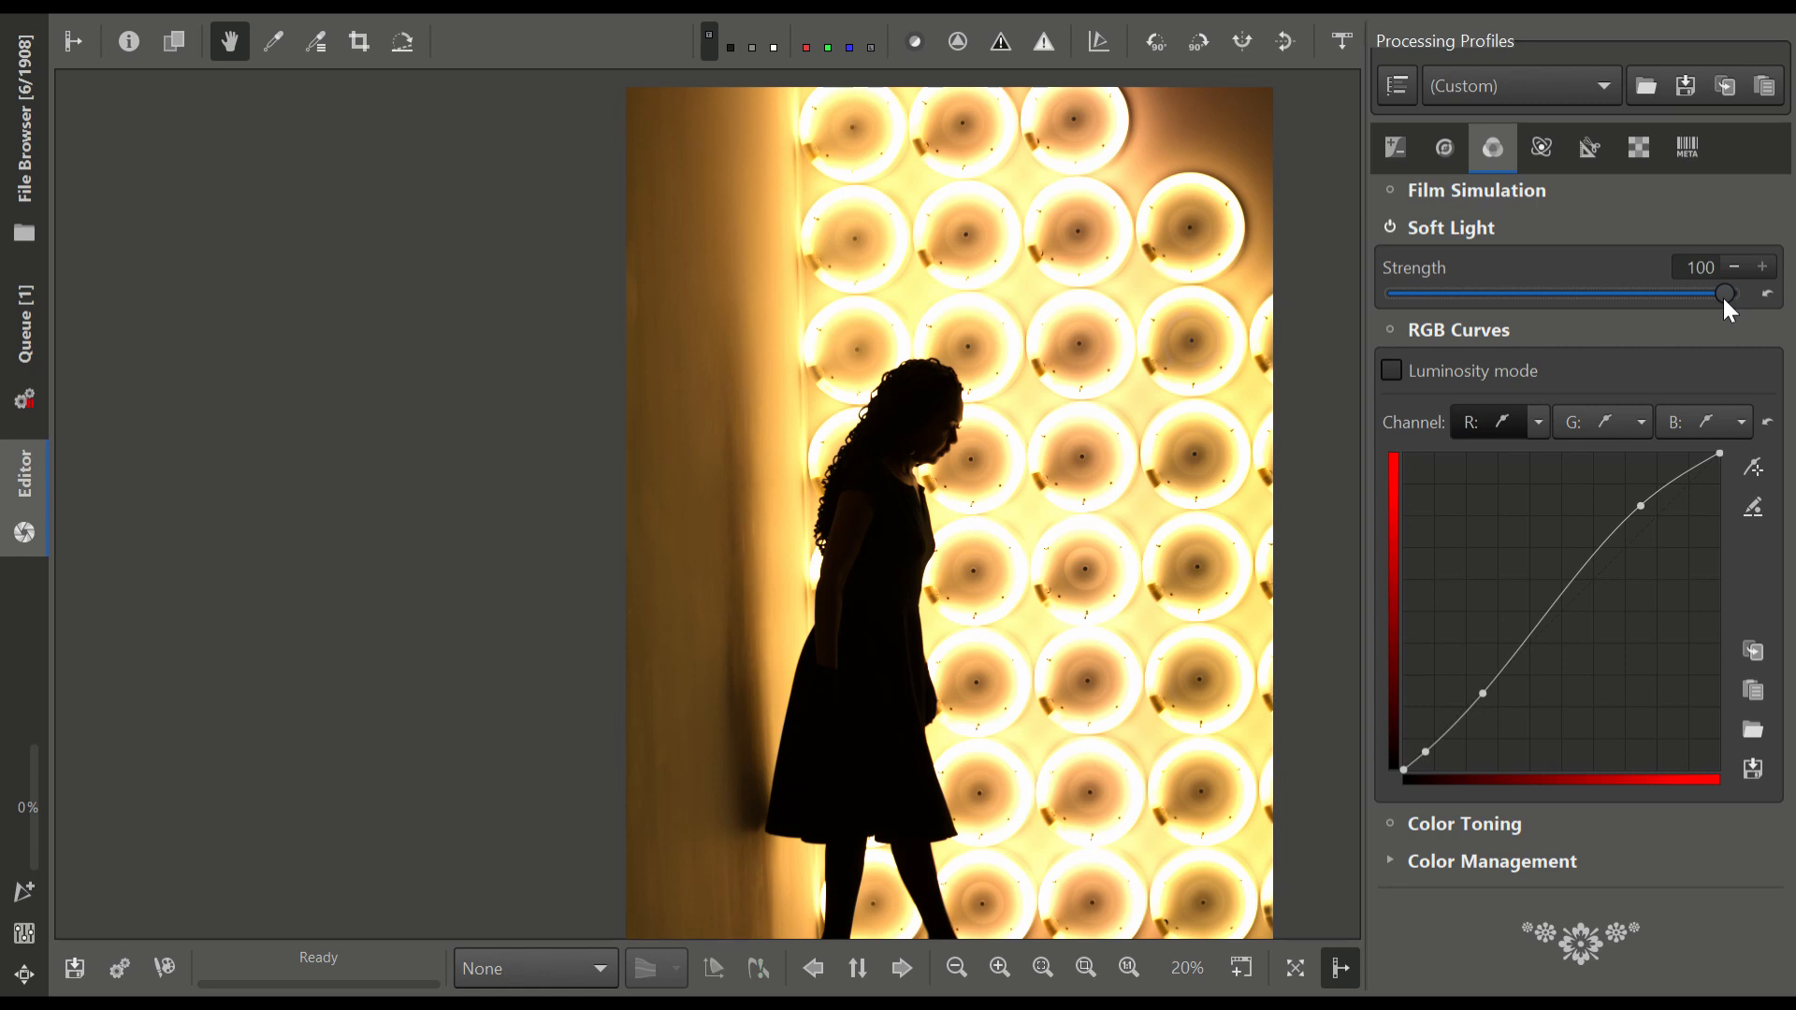
pyautogui.moveTo(1721, 295); pyautogui.dragTo(1345, 318)
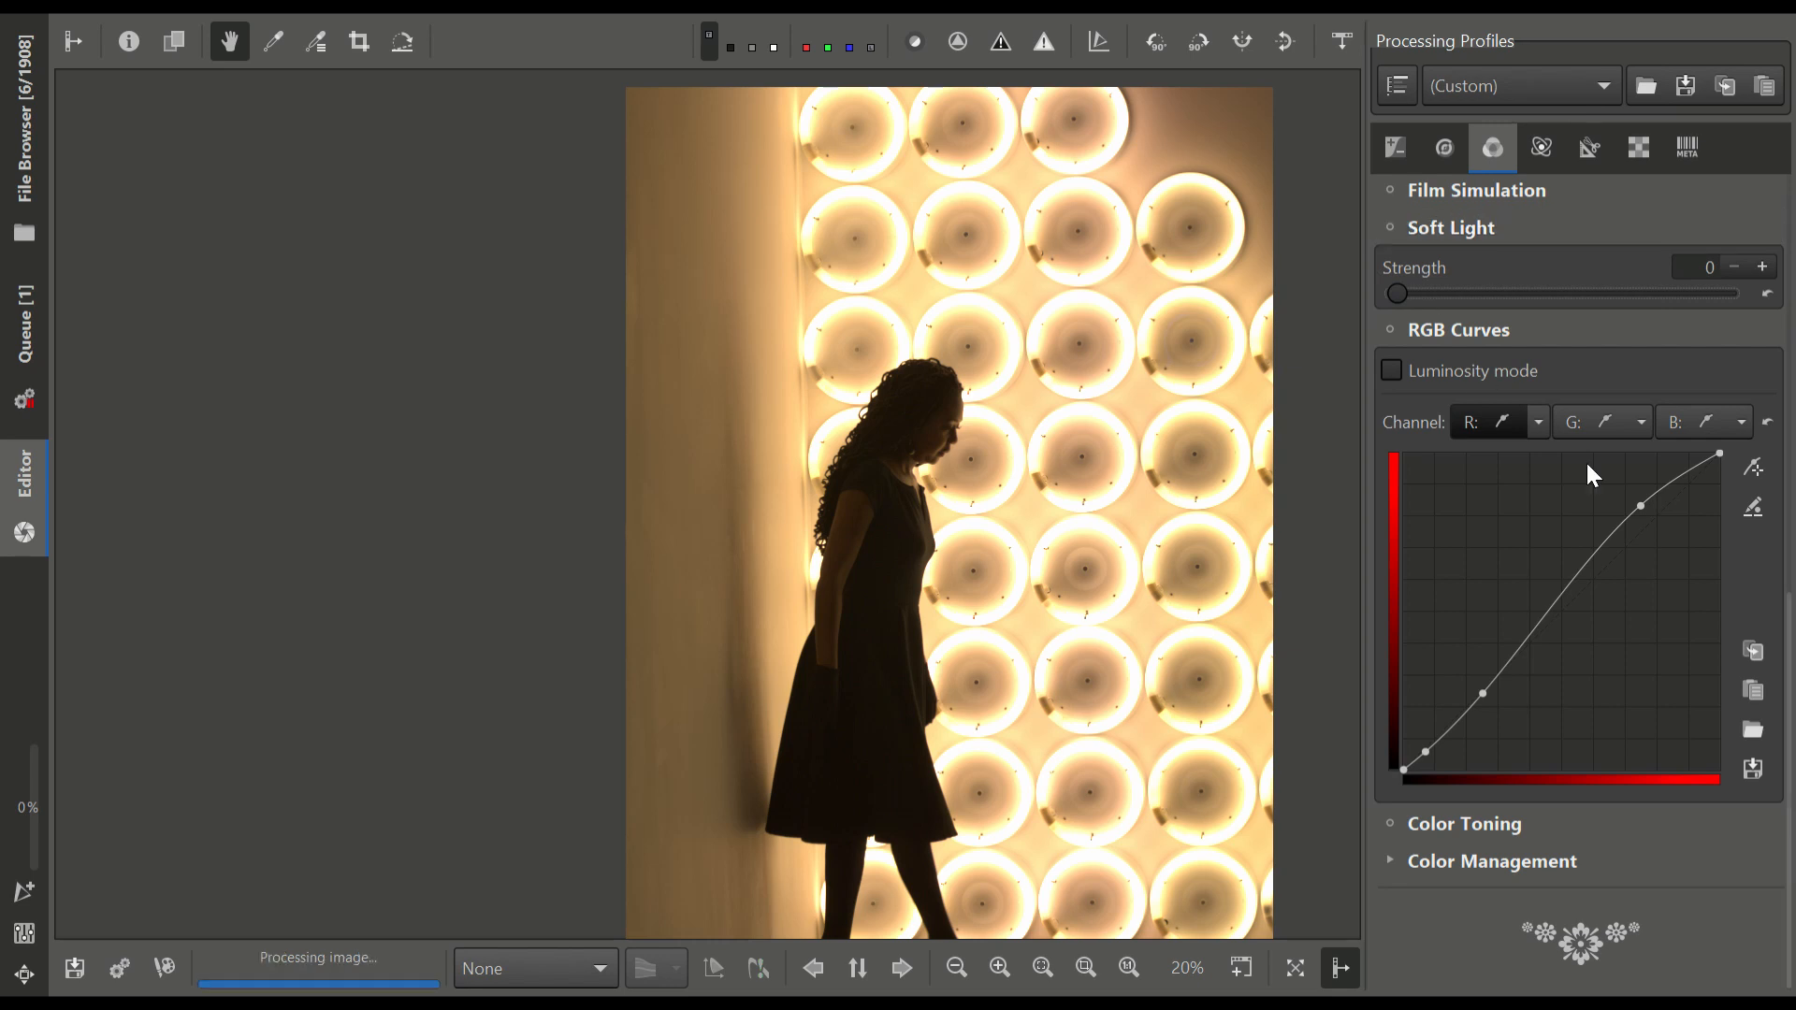
# Fit the whole photo in the view and add it to the processing queue
pyautogui.scroll(5, 1683, 749)
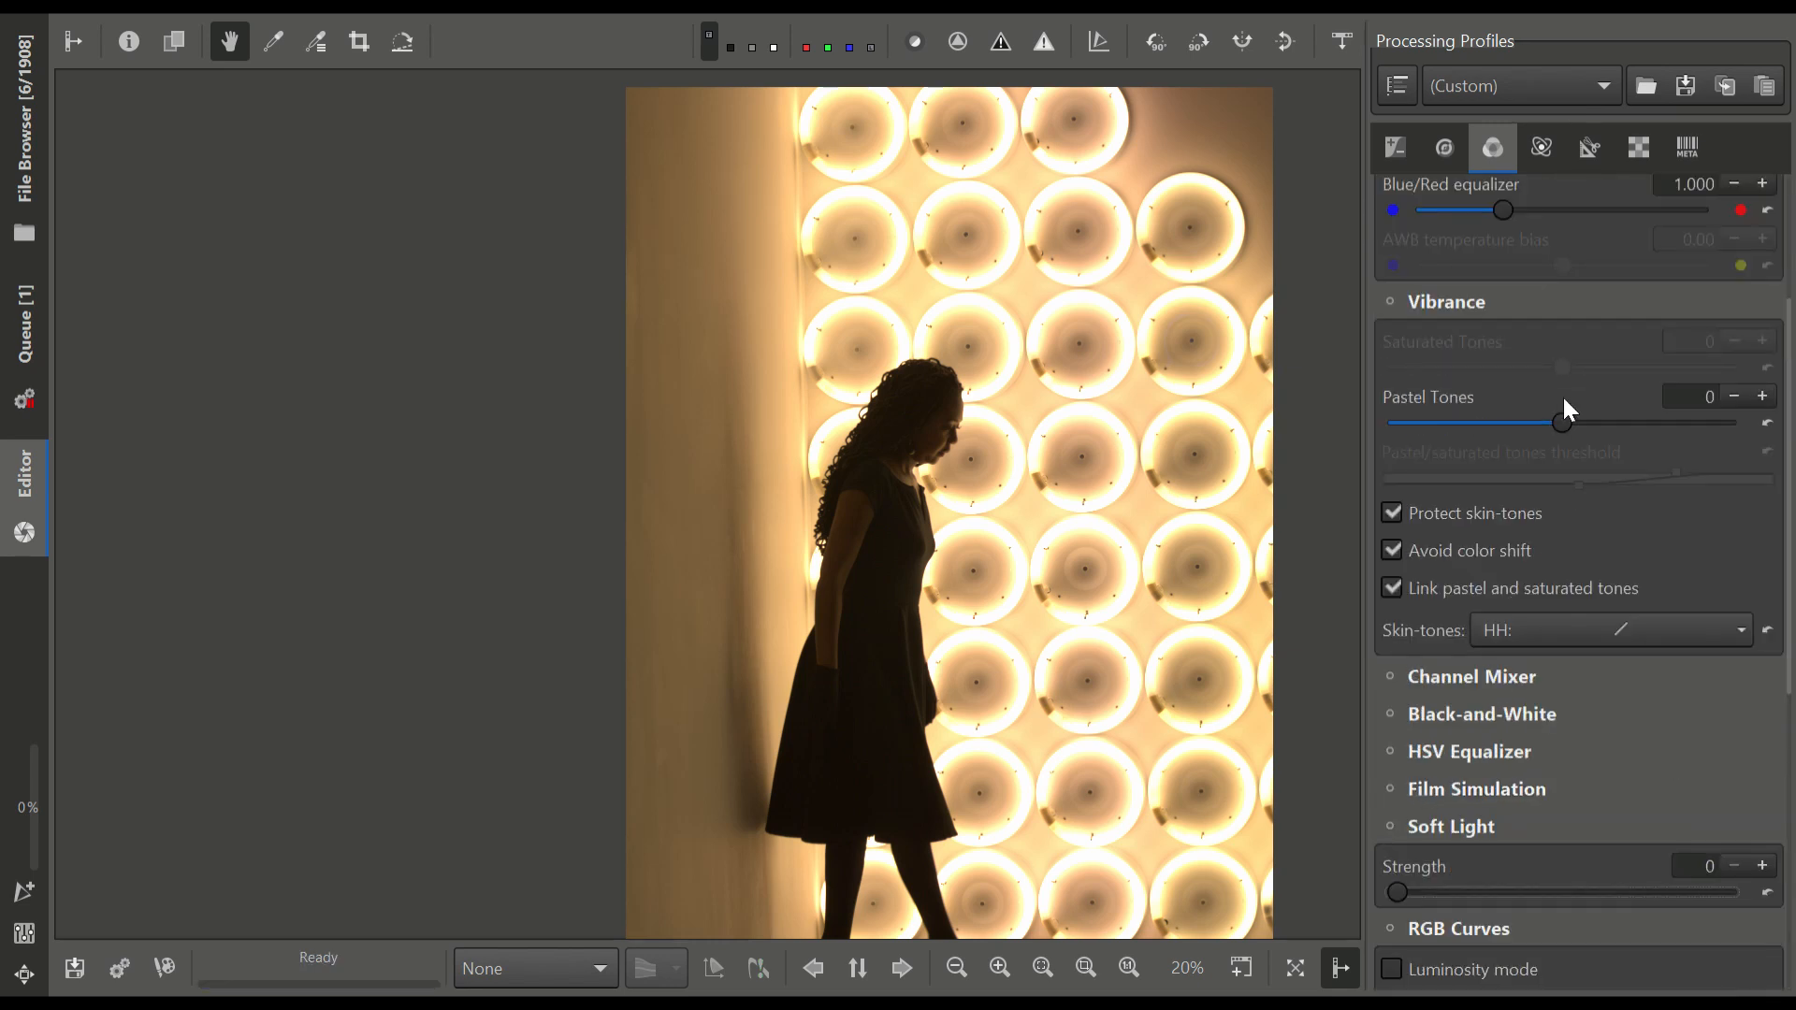
pyautogui.moveTo(1177, 479); pyautogui.dragTo(1071, 444)
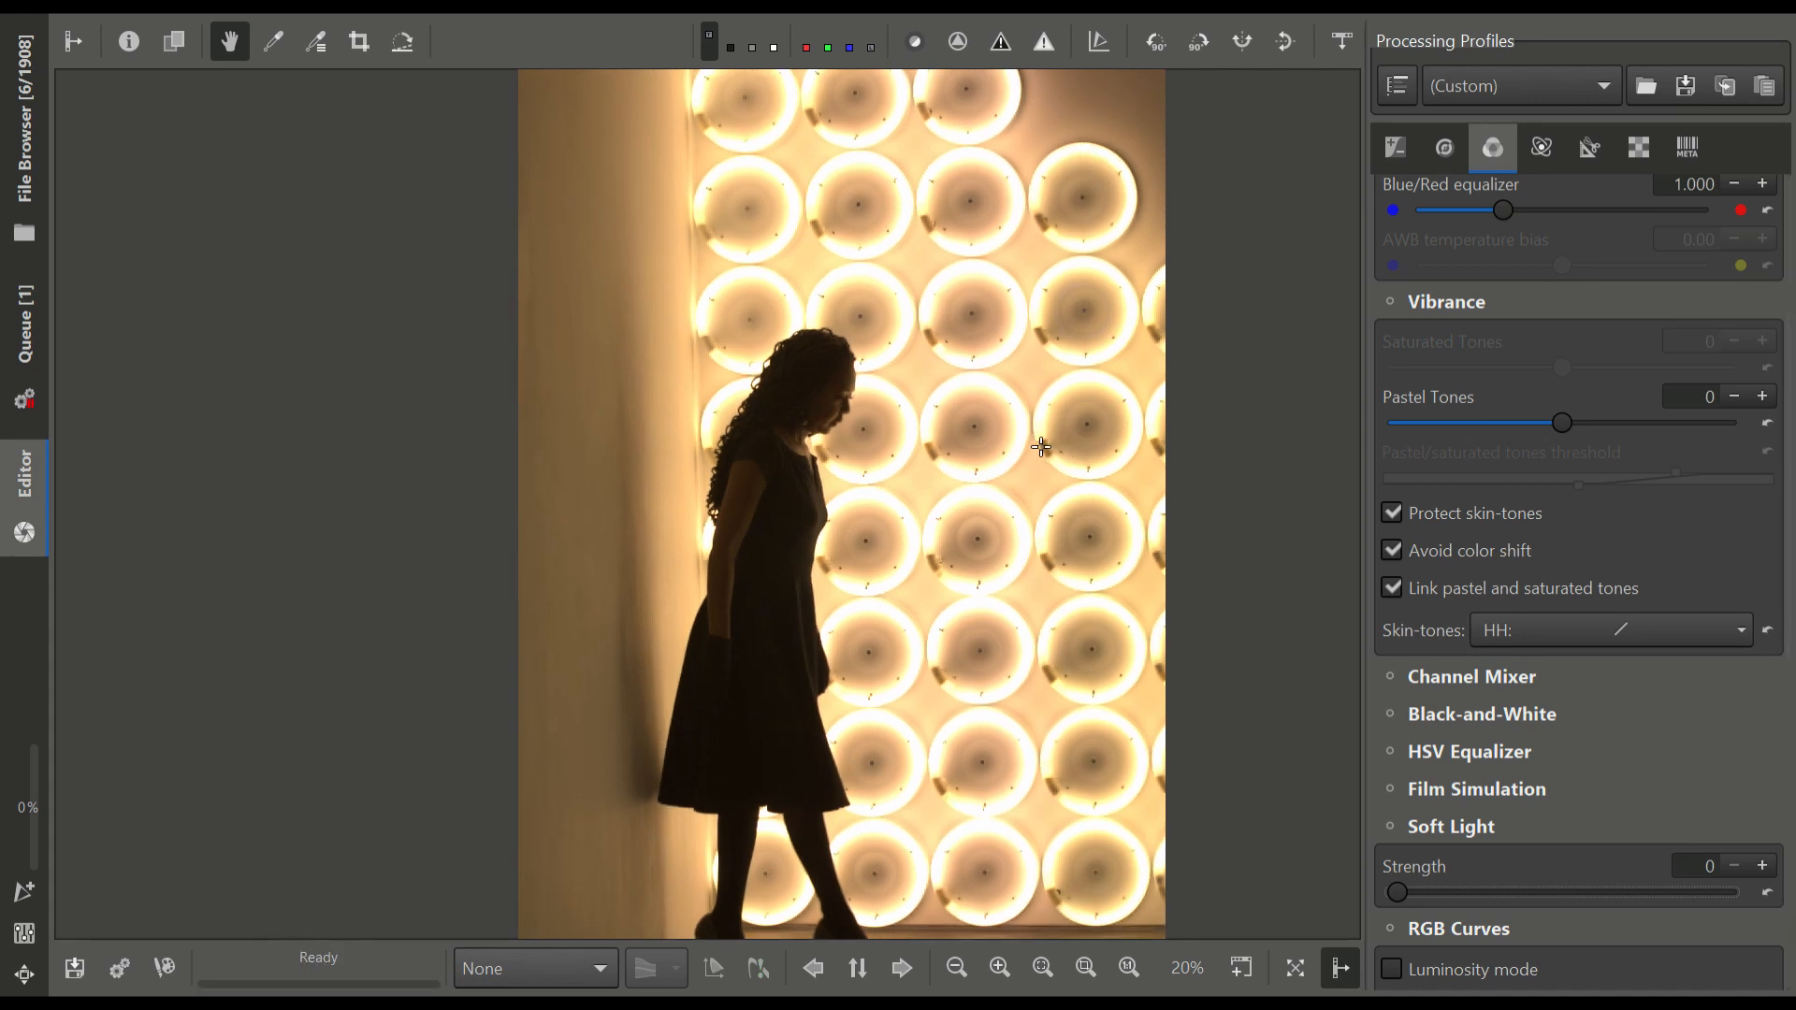
pyautogui.scroll(-1, 1044, 446)
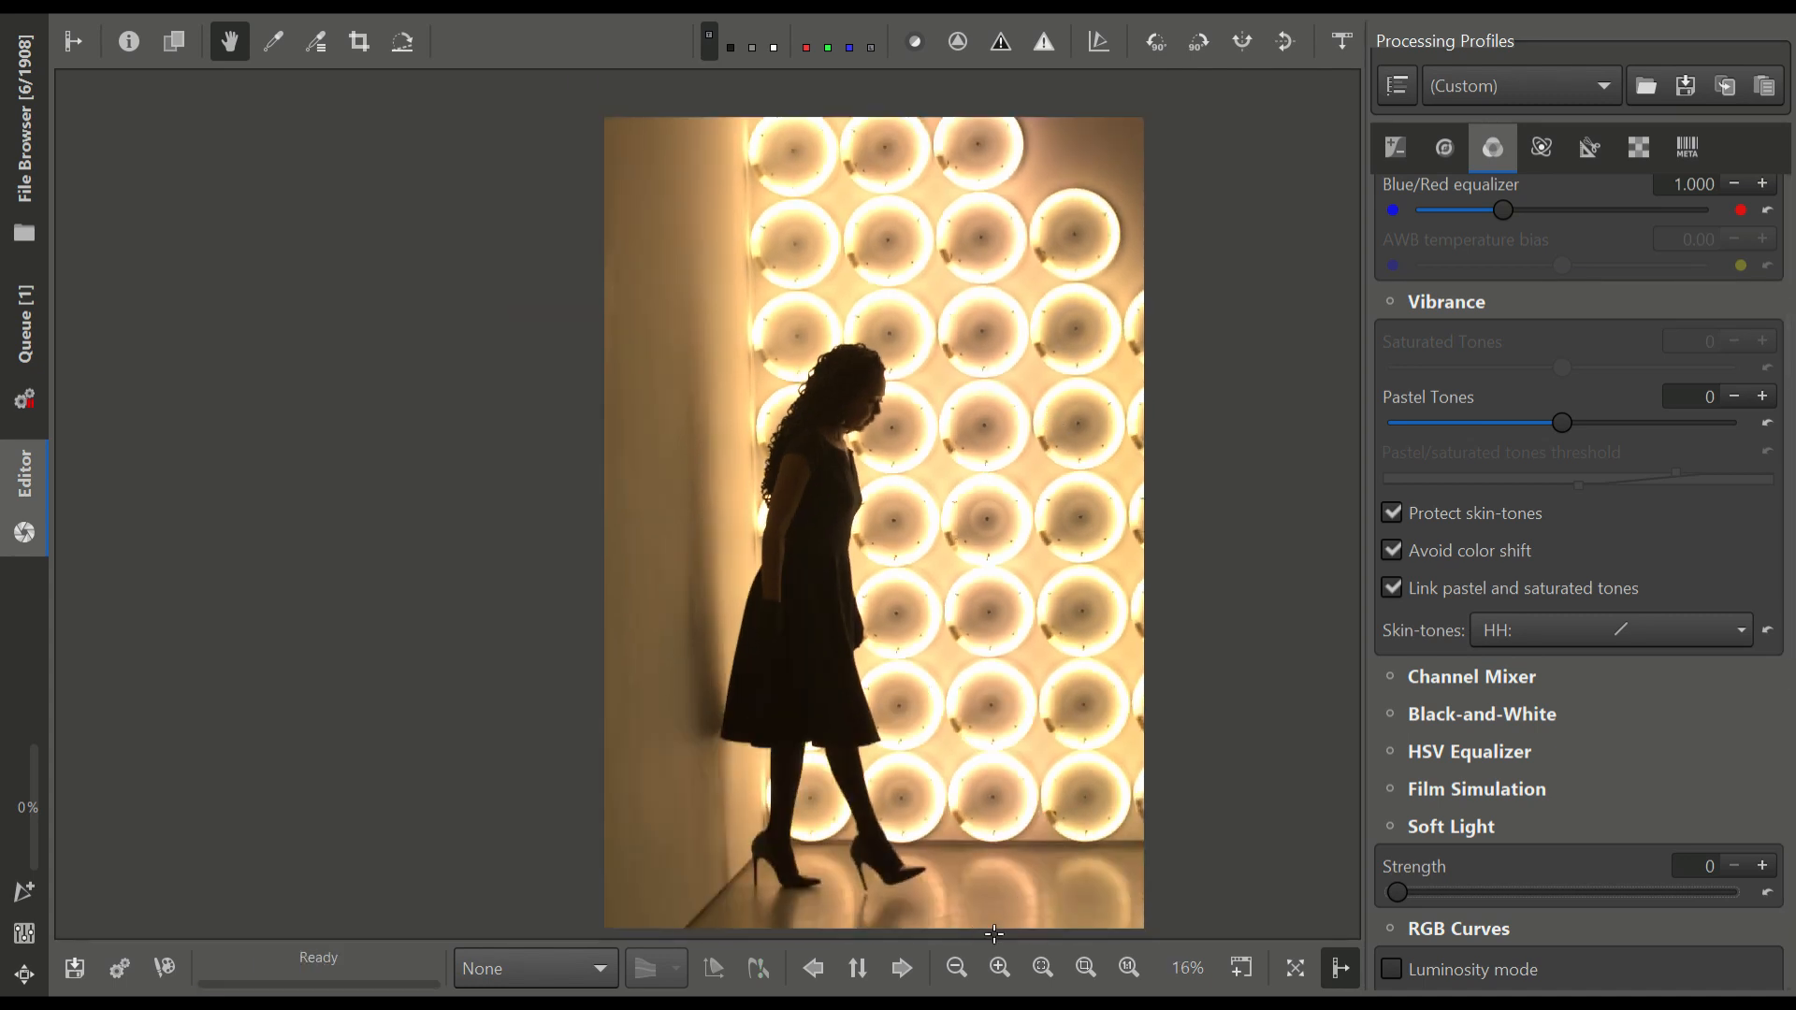
pyautogui.click(1056, 967)
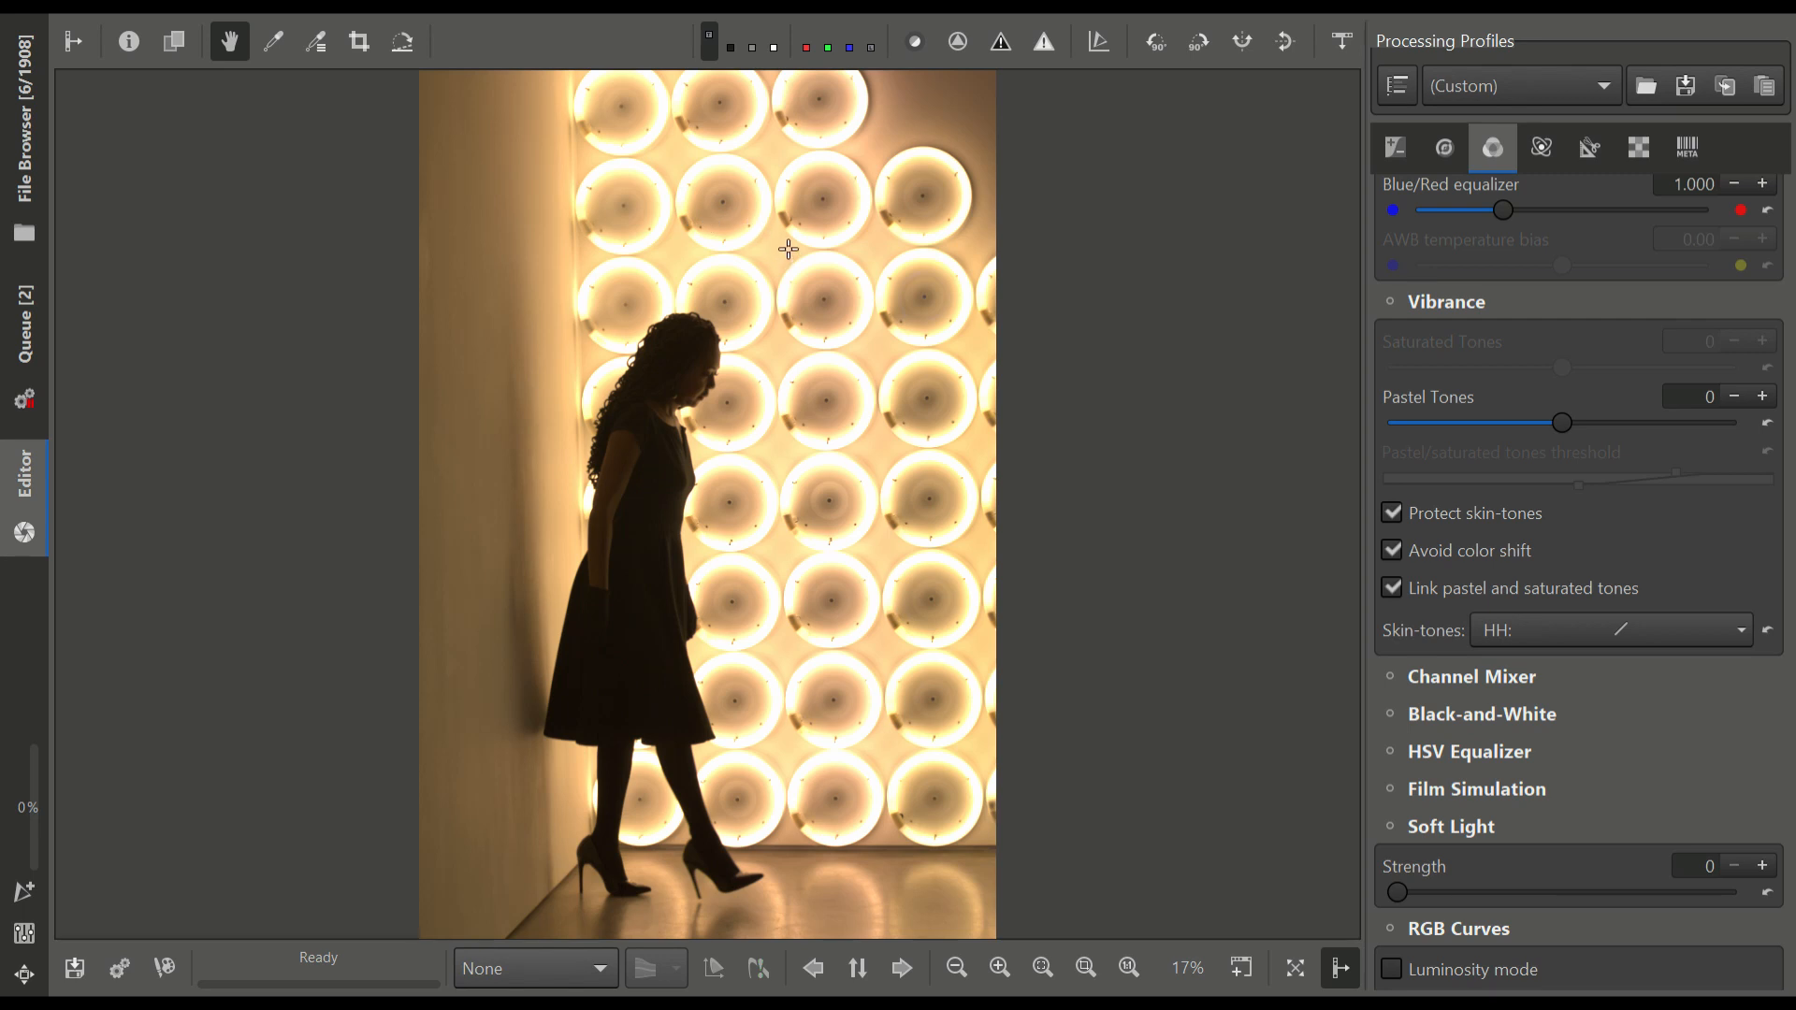
# Enable Vibrance with Pastel Tones at 52, and lower the white balance Tint to 0.708
pyautogui.click(1394, 303)
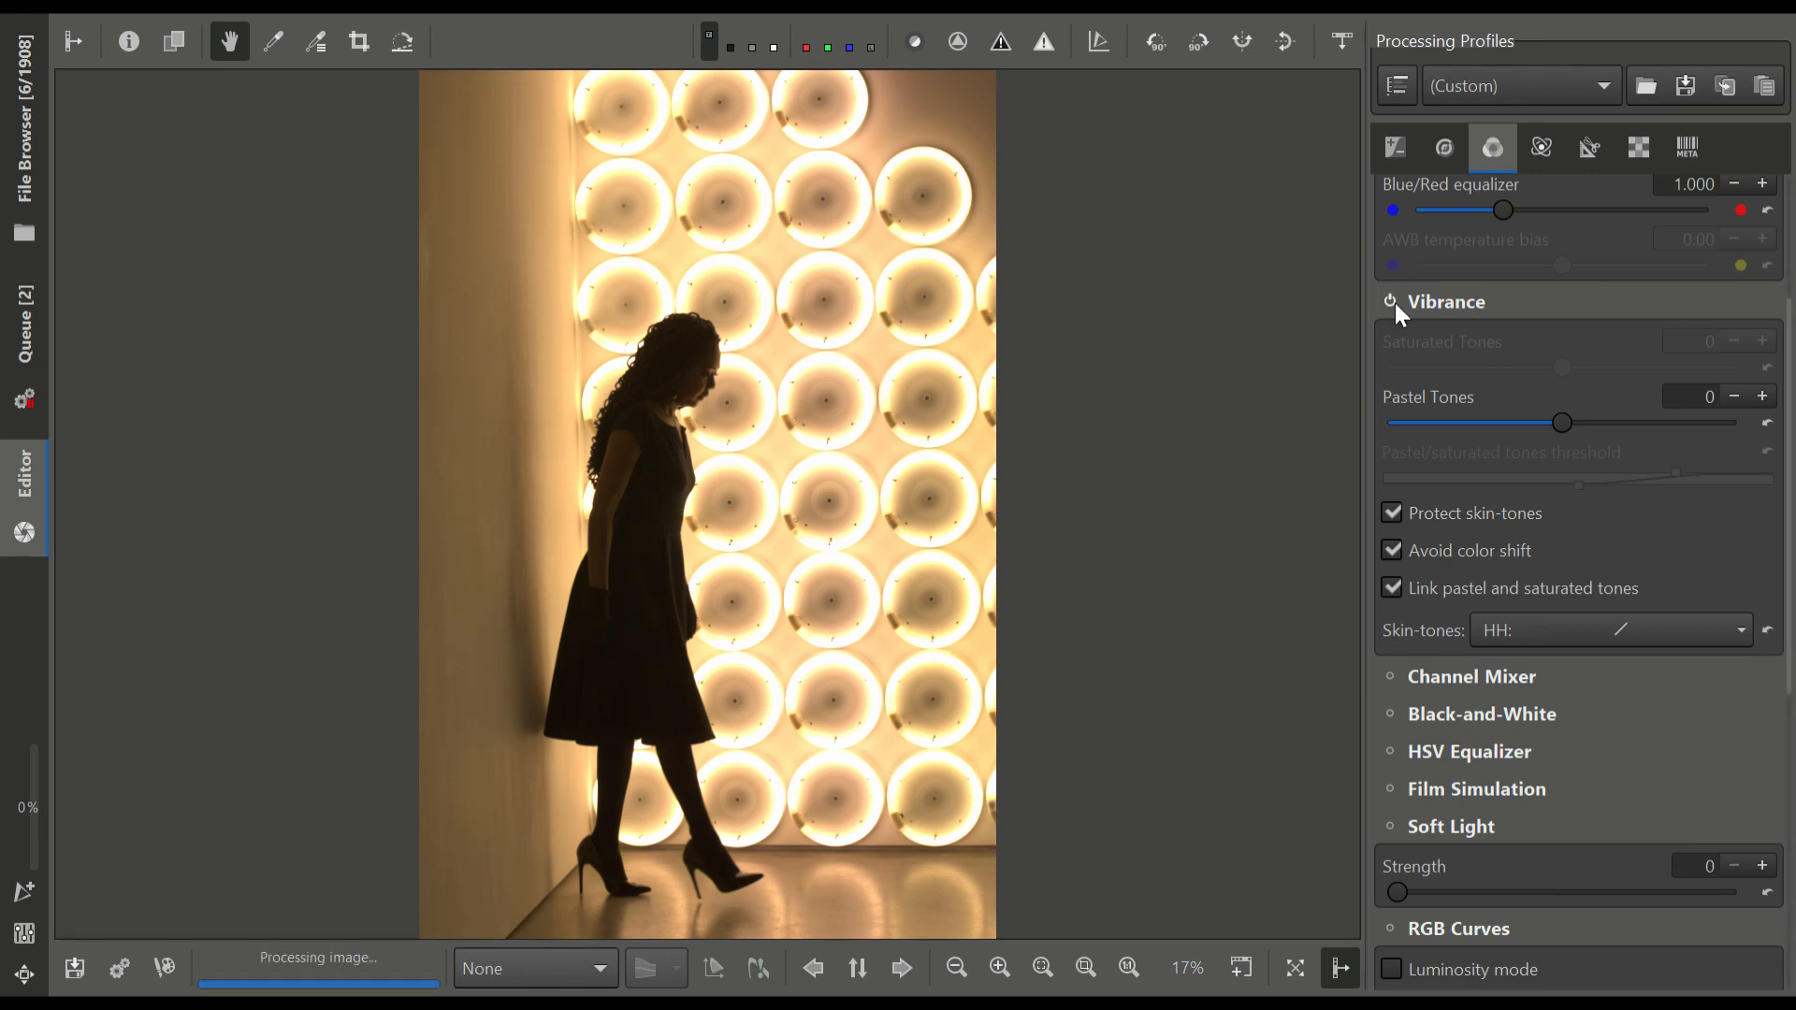
pyautogui.moveTo(1591, 418); pyautogui.dragTo(1652, 423)
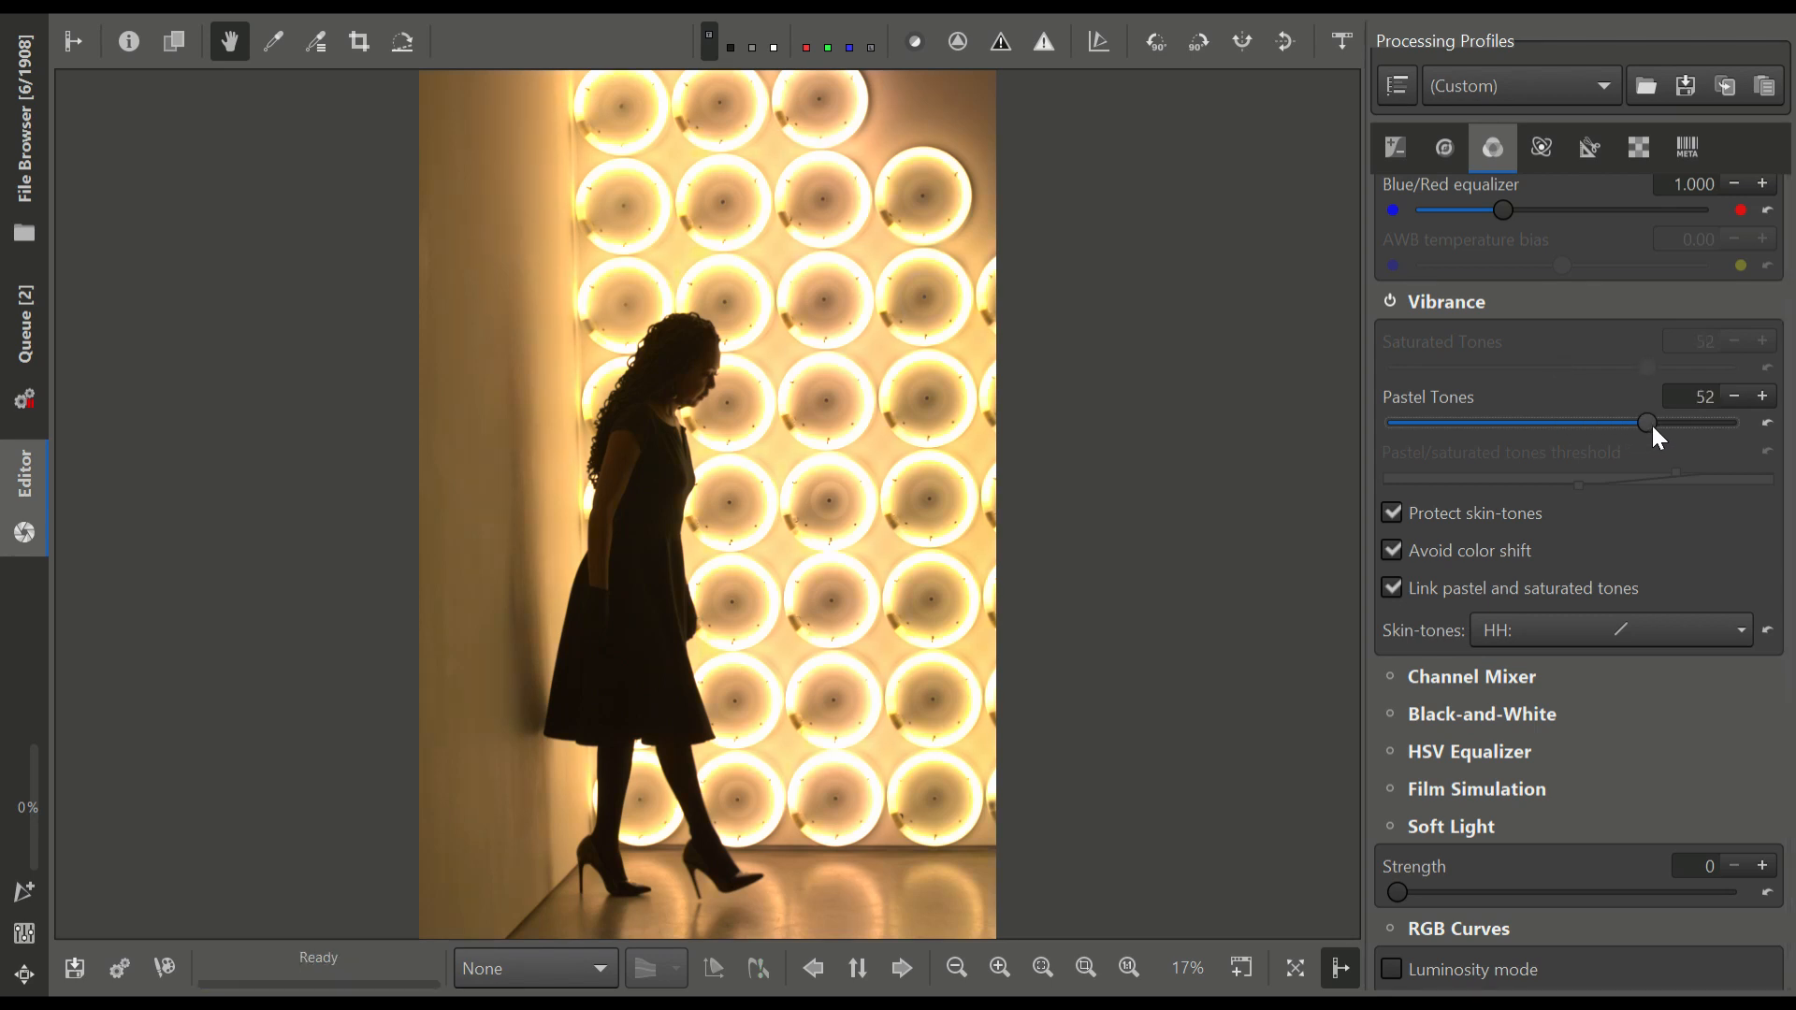
pyautogui.scroll(3, 1538, 649)
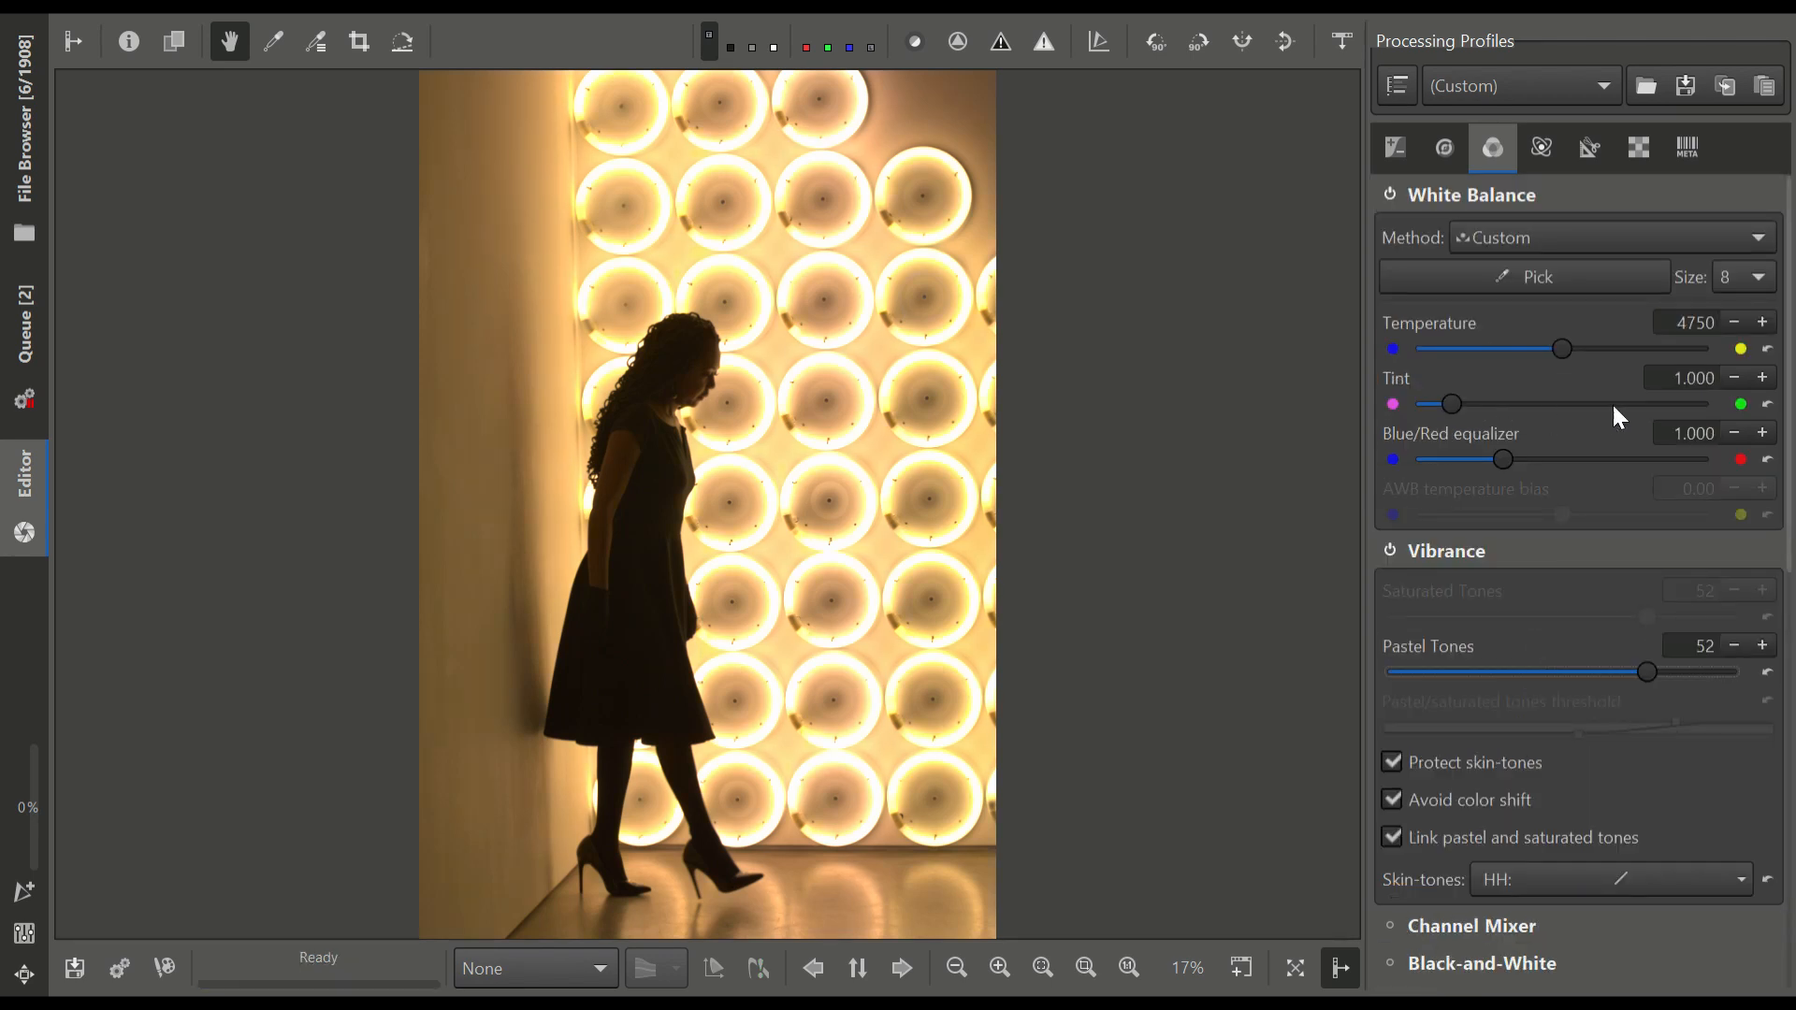
pyautogui.moveTo(1454, 406)
pyautogui.mouseDown()
pyautogui.moveTo(1479, 402)
pyautogui.moveTo(1446, 402)
pyautogui.mouseUp()
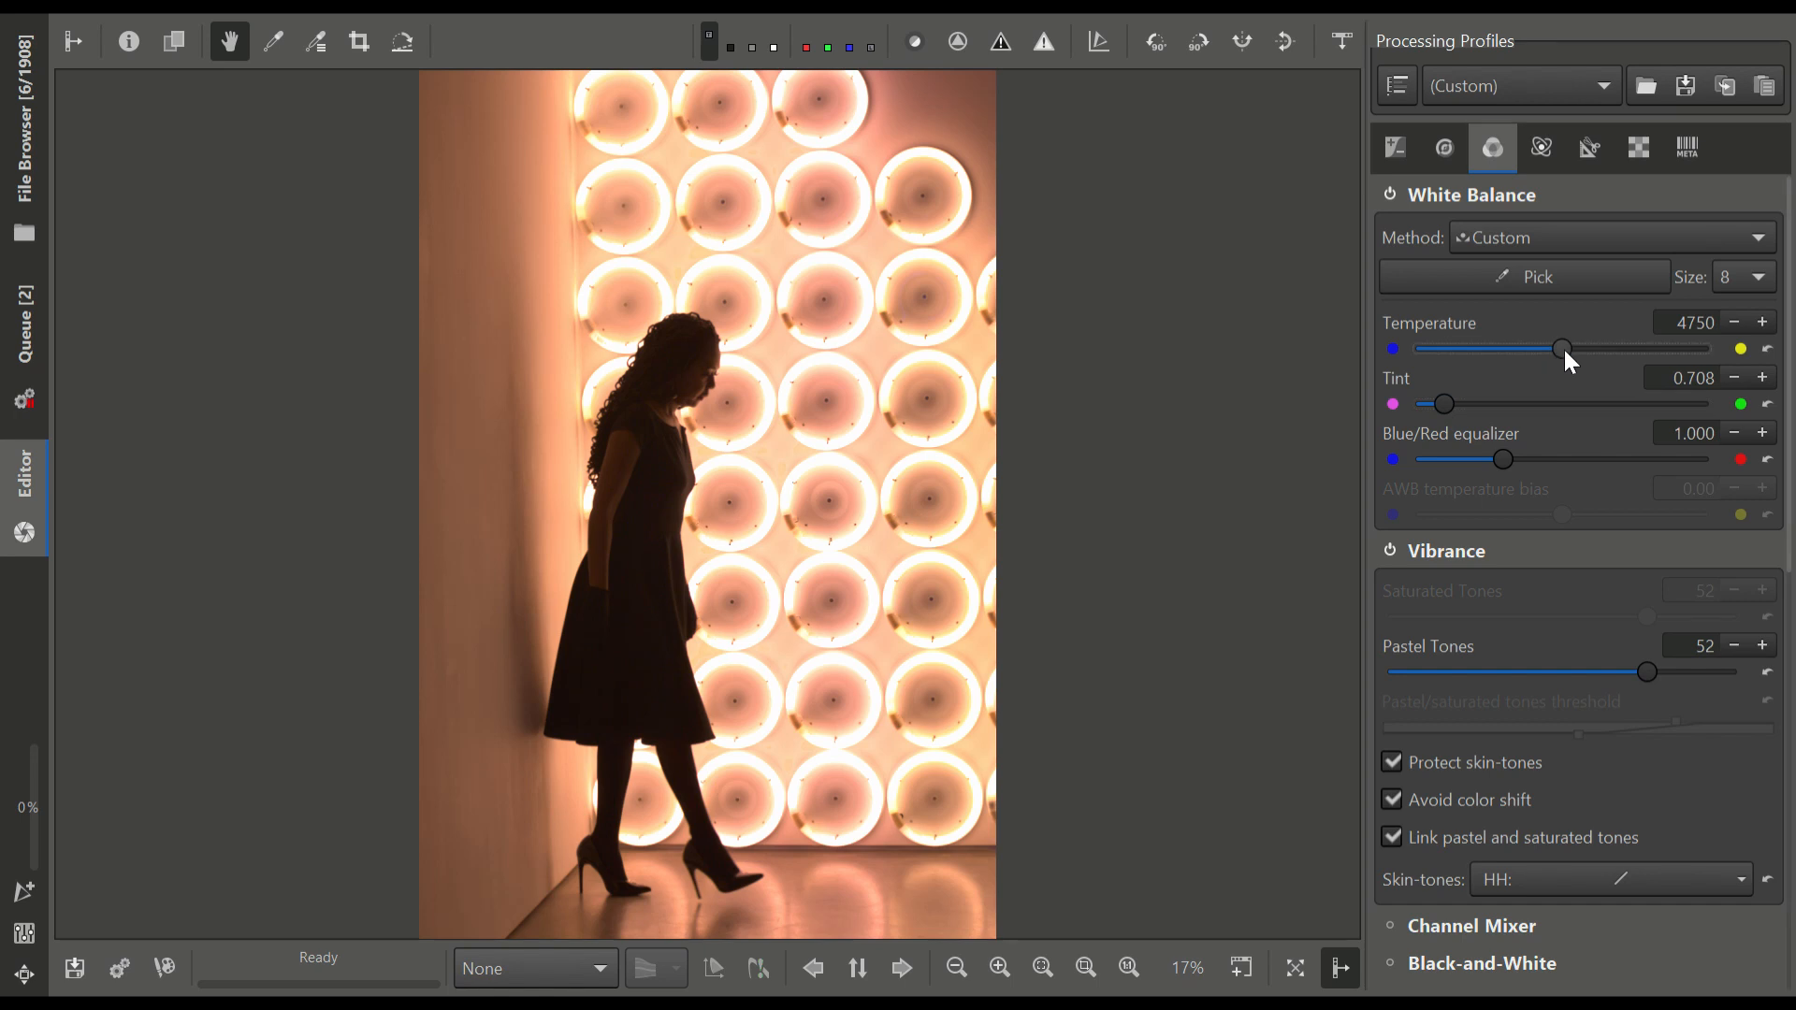
# Set the white balance Temperature to 4930 and the Vibrance Pastel Tones to 57
pyautogui.moveTo(1562, 348)
pyautogui.mouseDown()
pyautogui.moveTo(1476, 359)
pyautogui.moveTo(1590, 357)
pyautogui.moveTo(1570, 361)
pyautogui.mouseUp()
pyautogui.moveTo(1636, 669); pyautogui.dragTo(1654, 671)
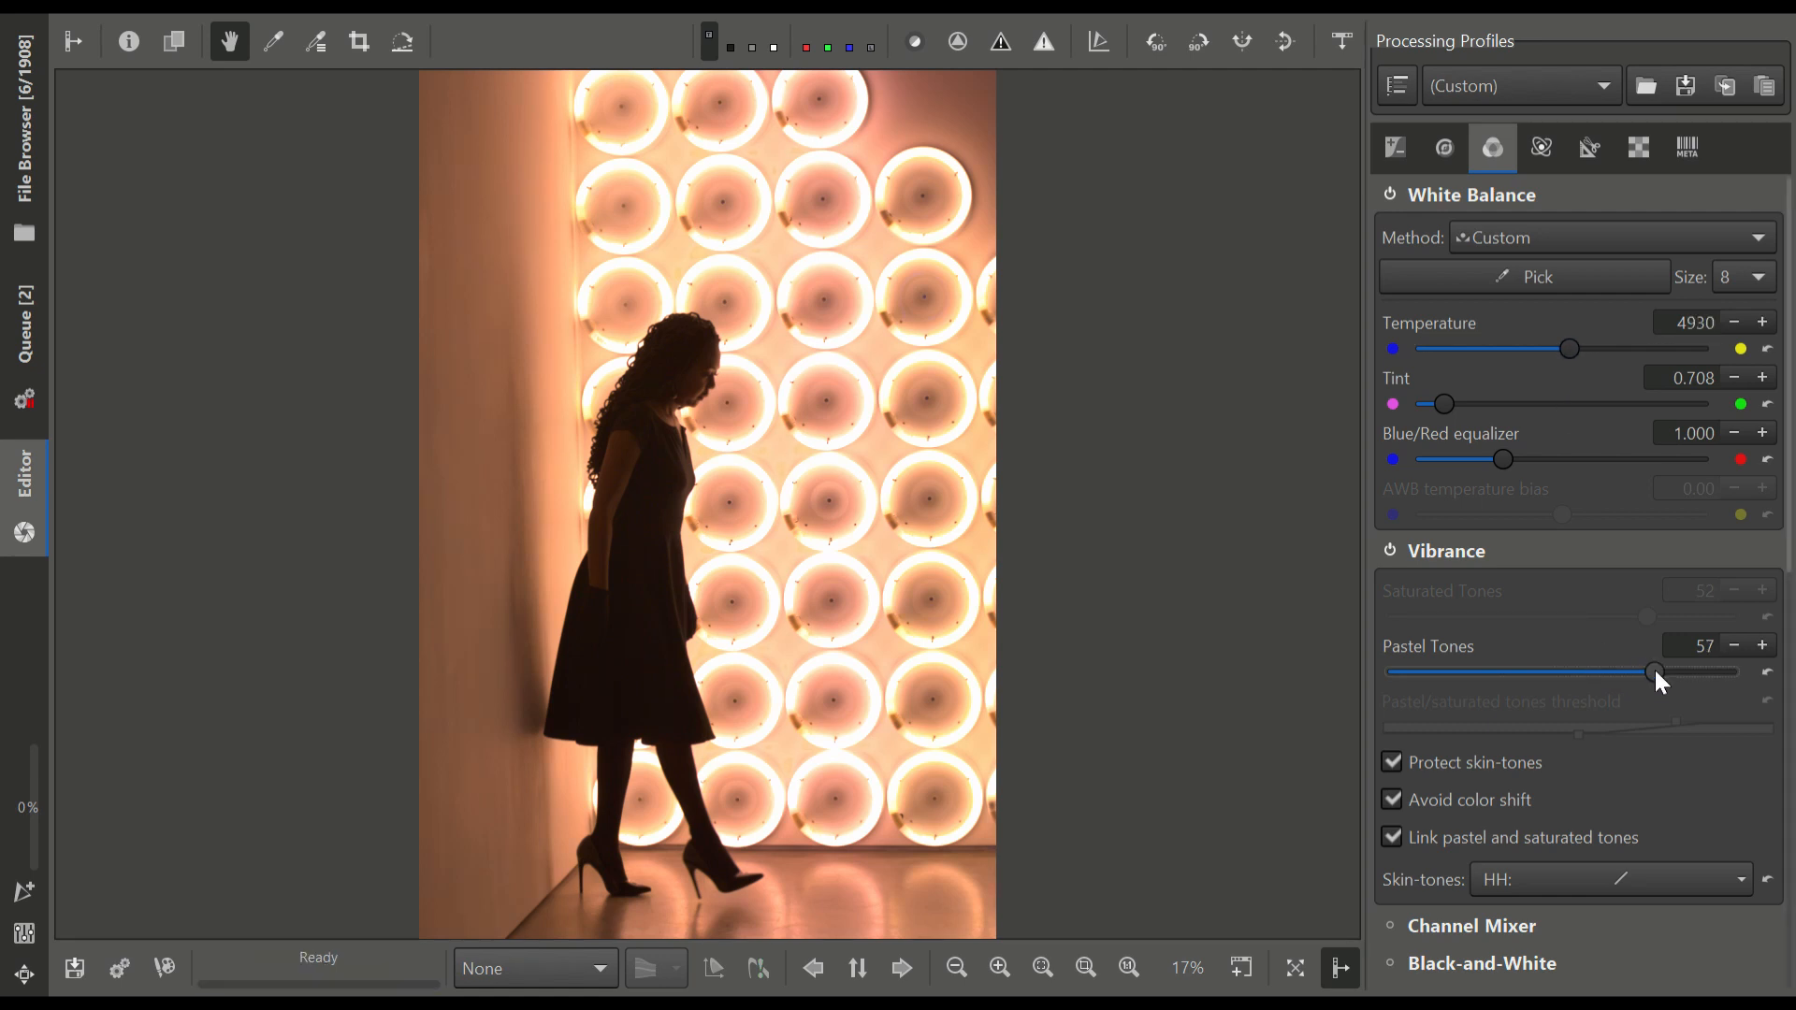
# Lower Exposure compensation to -0.06 and raise the Black level slightly to deepen the silhouette
pyautogui.click(1392, 159)
pyautogui.moveTo(1569, 397); pyautogui.dragTo(1556, 395)
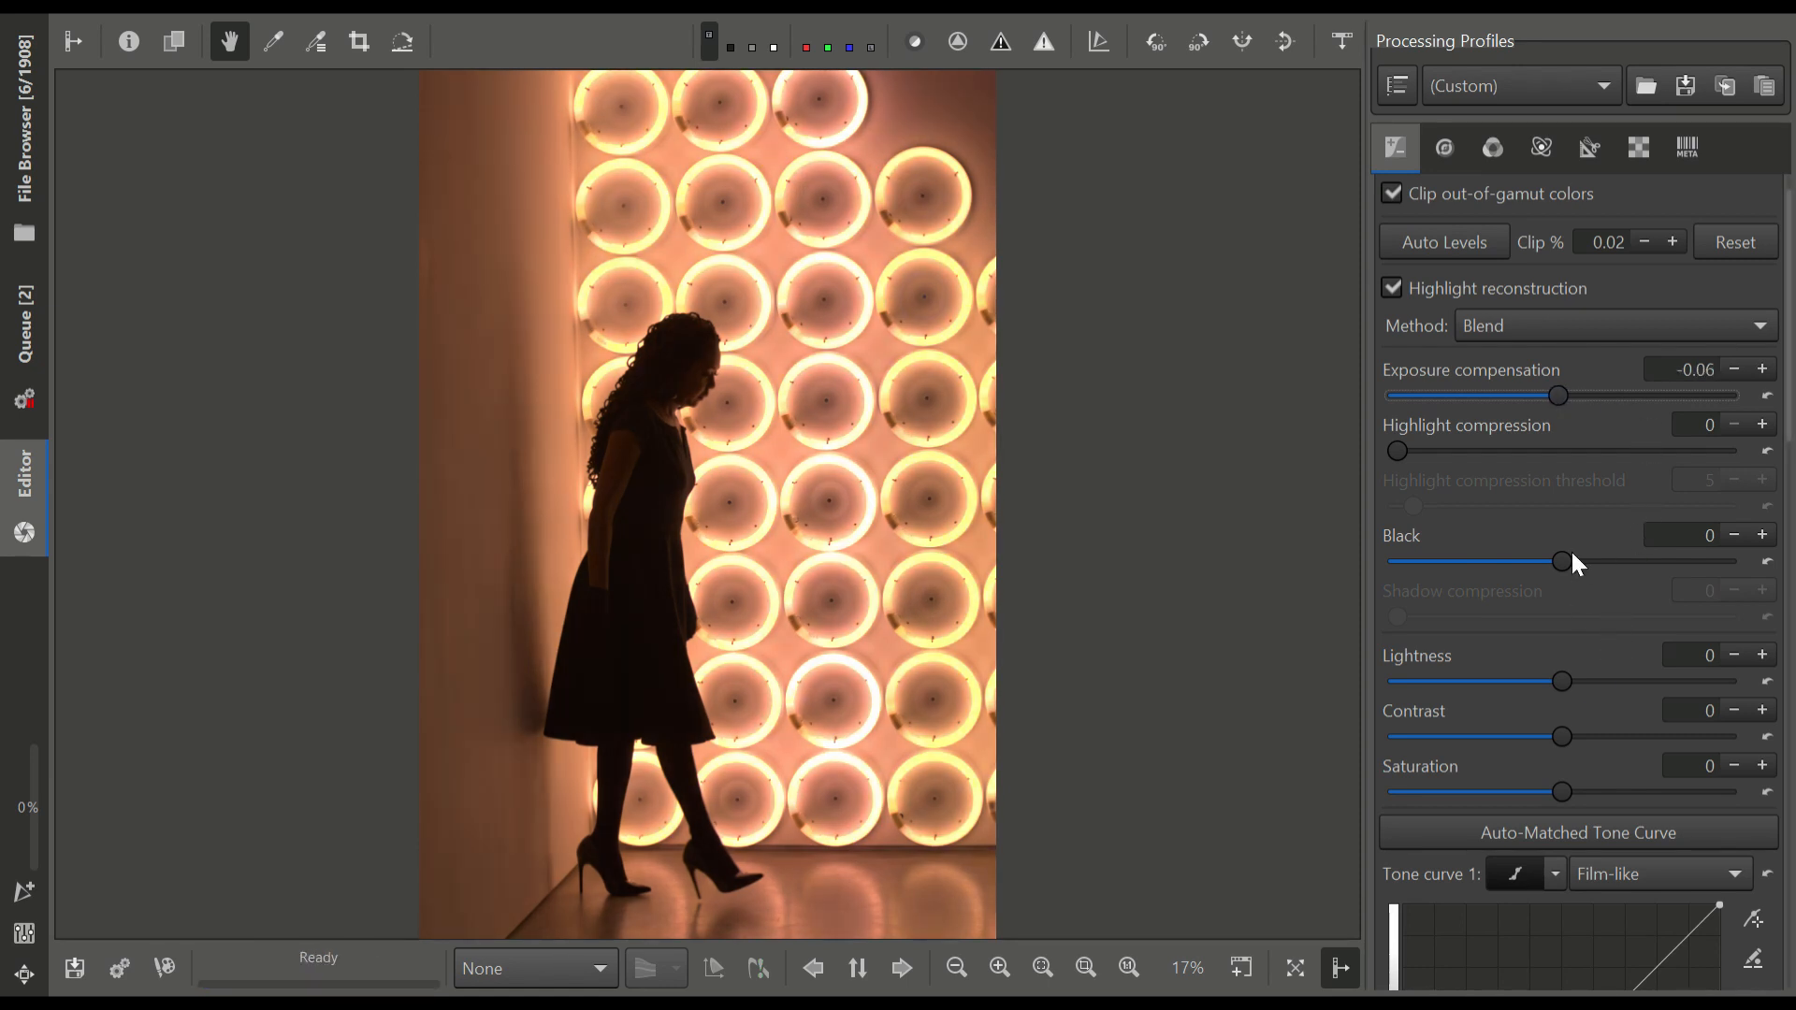
pyautogui.moveTo(1574, 561); pyautogui.dragTo(1586, 561)
# Shape Tone curve 1 into an S-curve with lowered shadow and lower-midtone points and a raised highlight point
pyautogui.scroll(-5, 1581, 561)
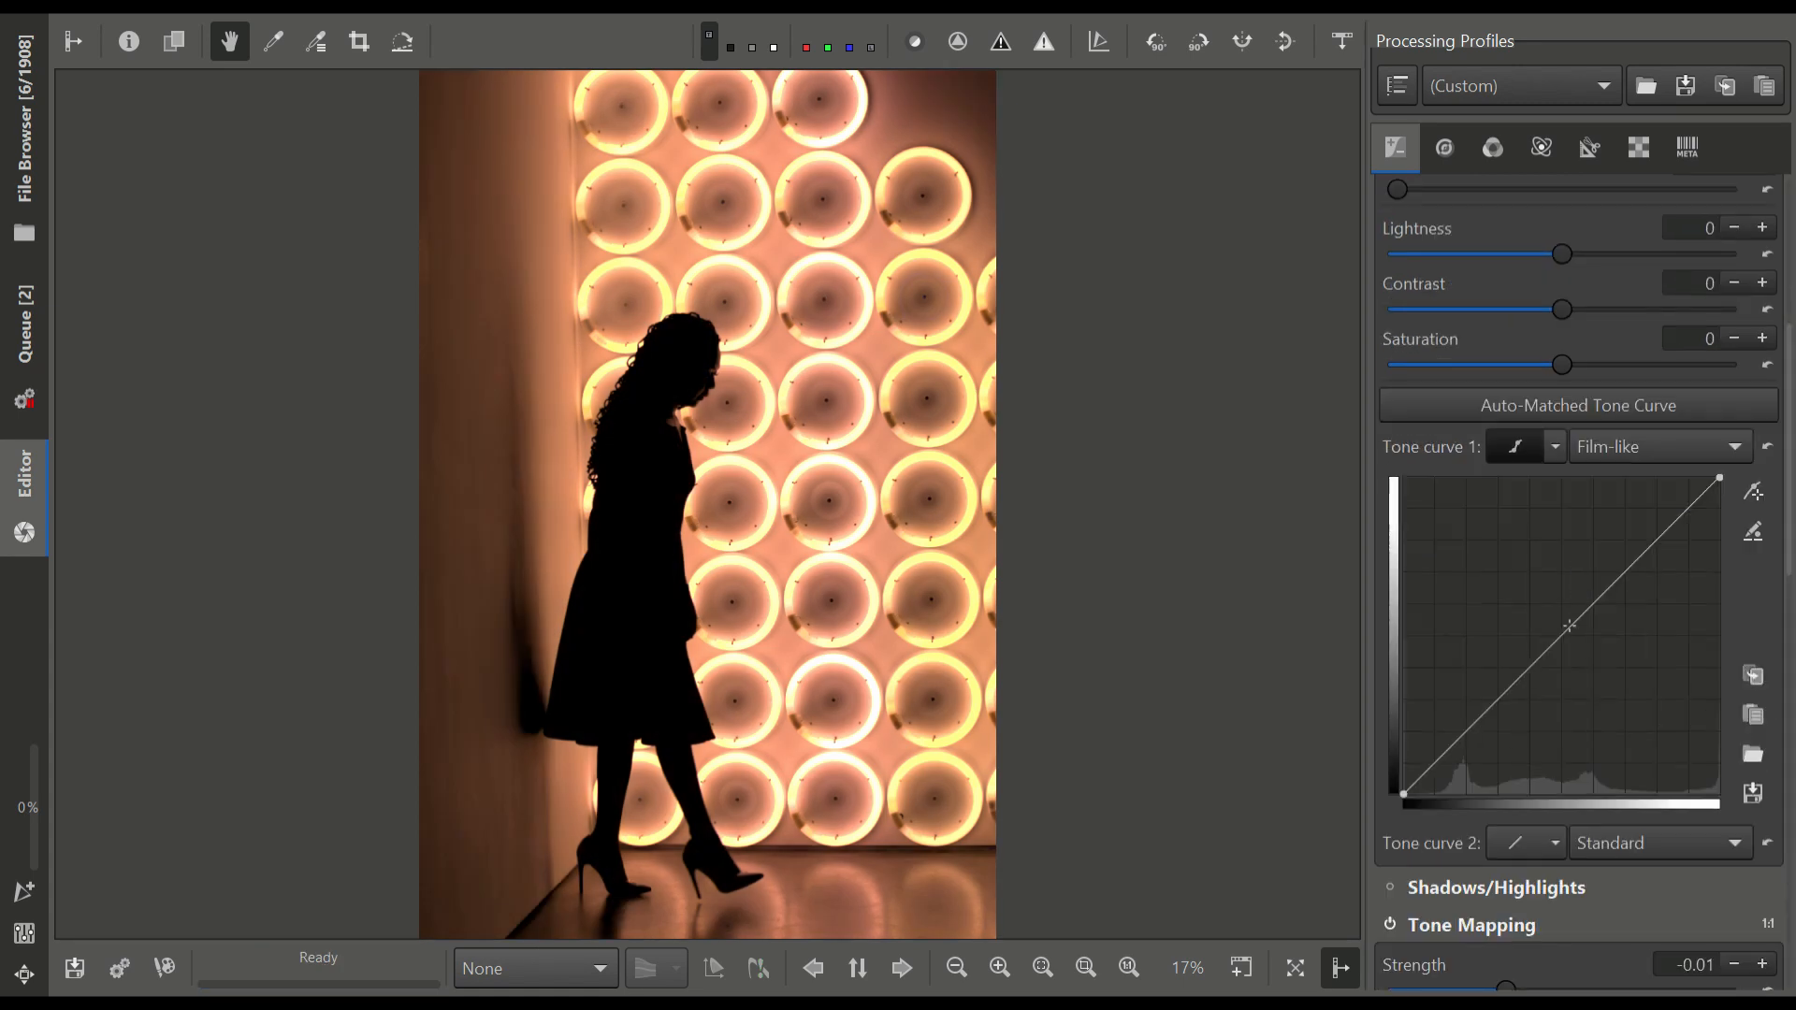
pyautogui.moveTo(1446, 750); pyautogui.dragTo(1446, 772)
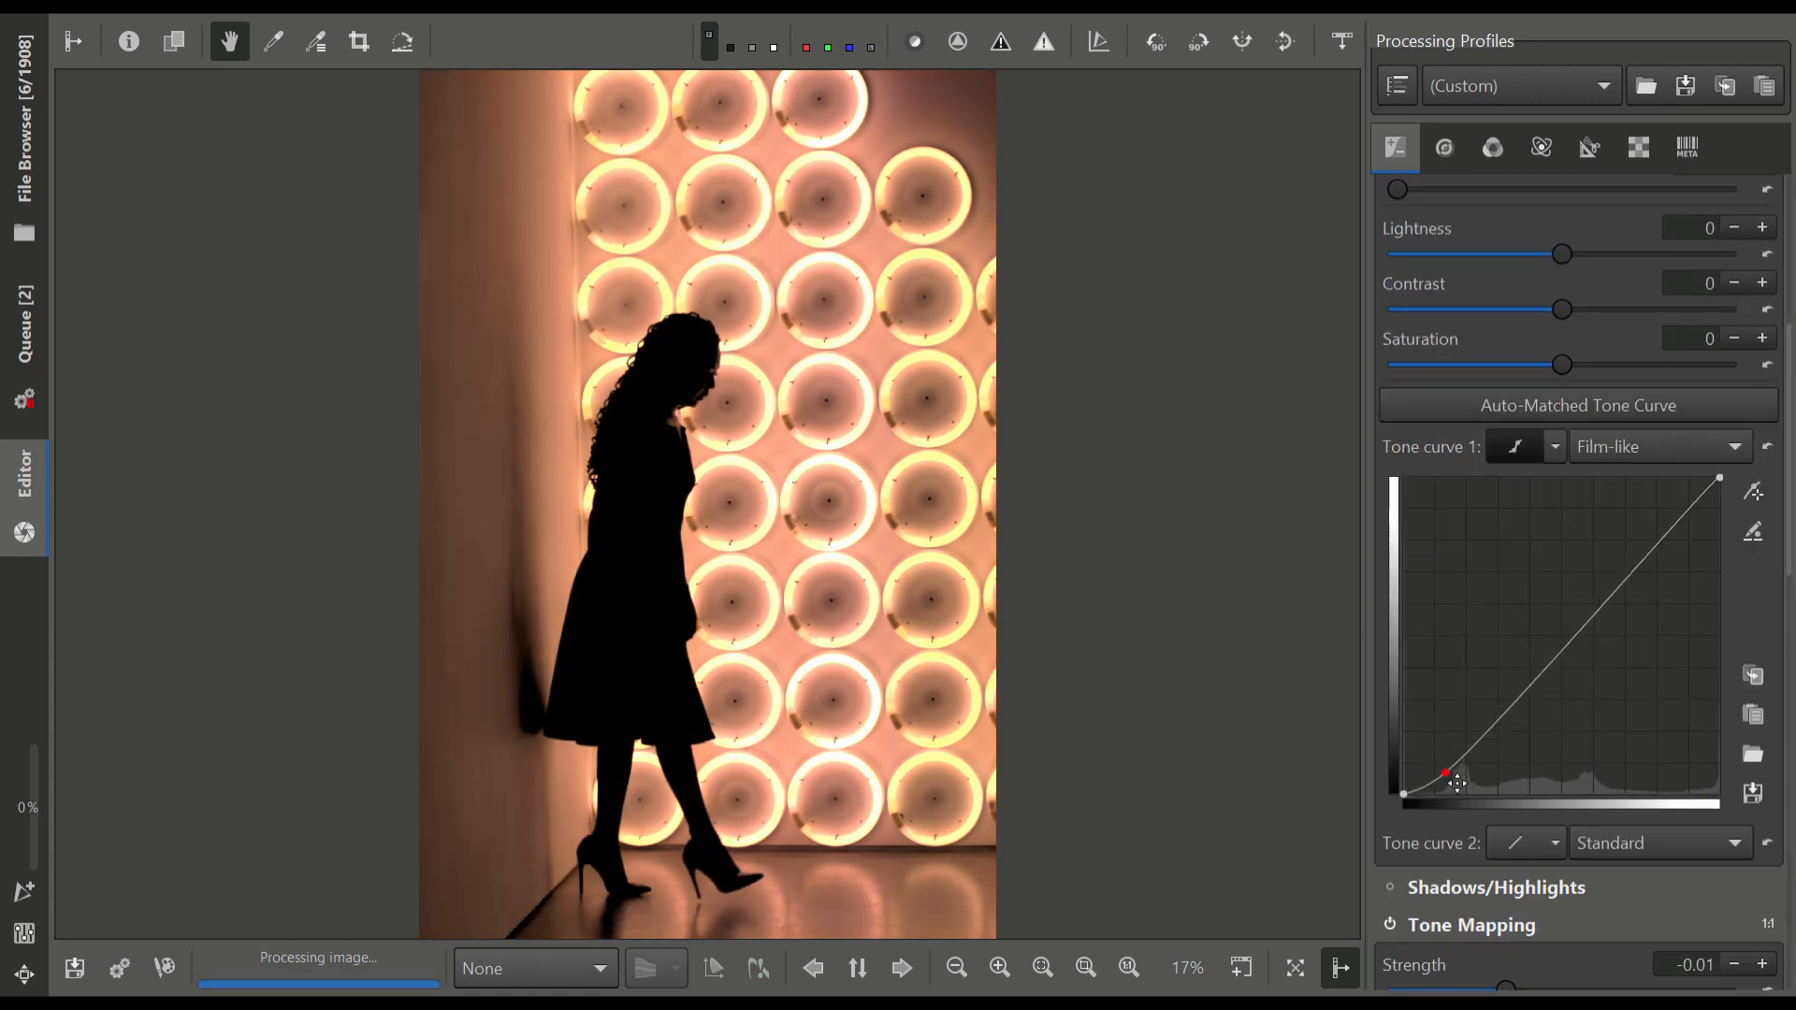
pyautogui.moveTo(1590, 616); pyautogui.dragTo(1647, 522)
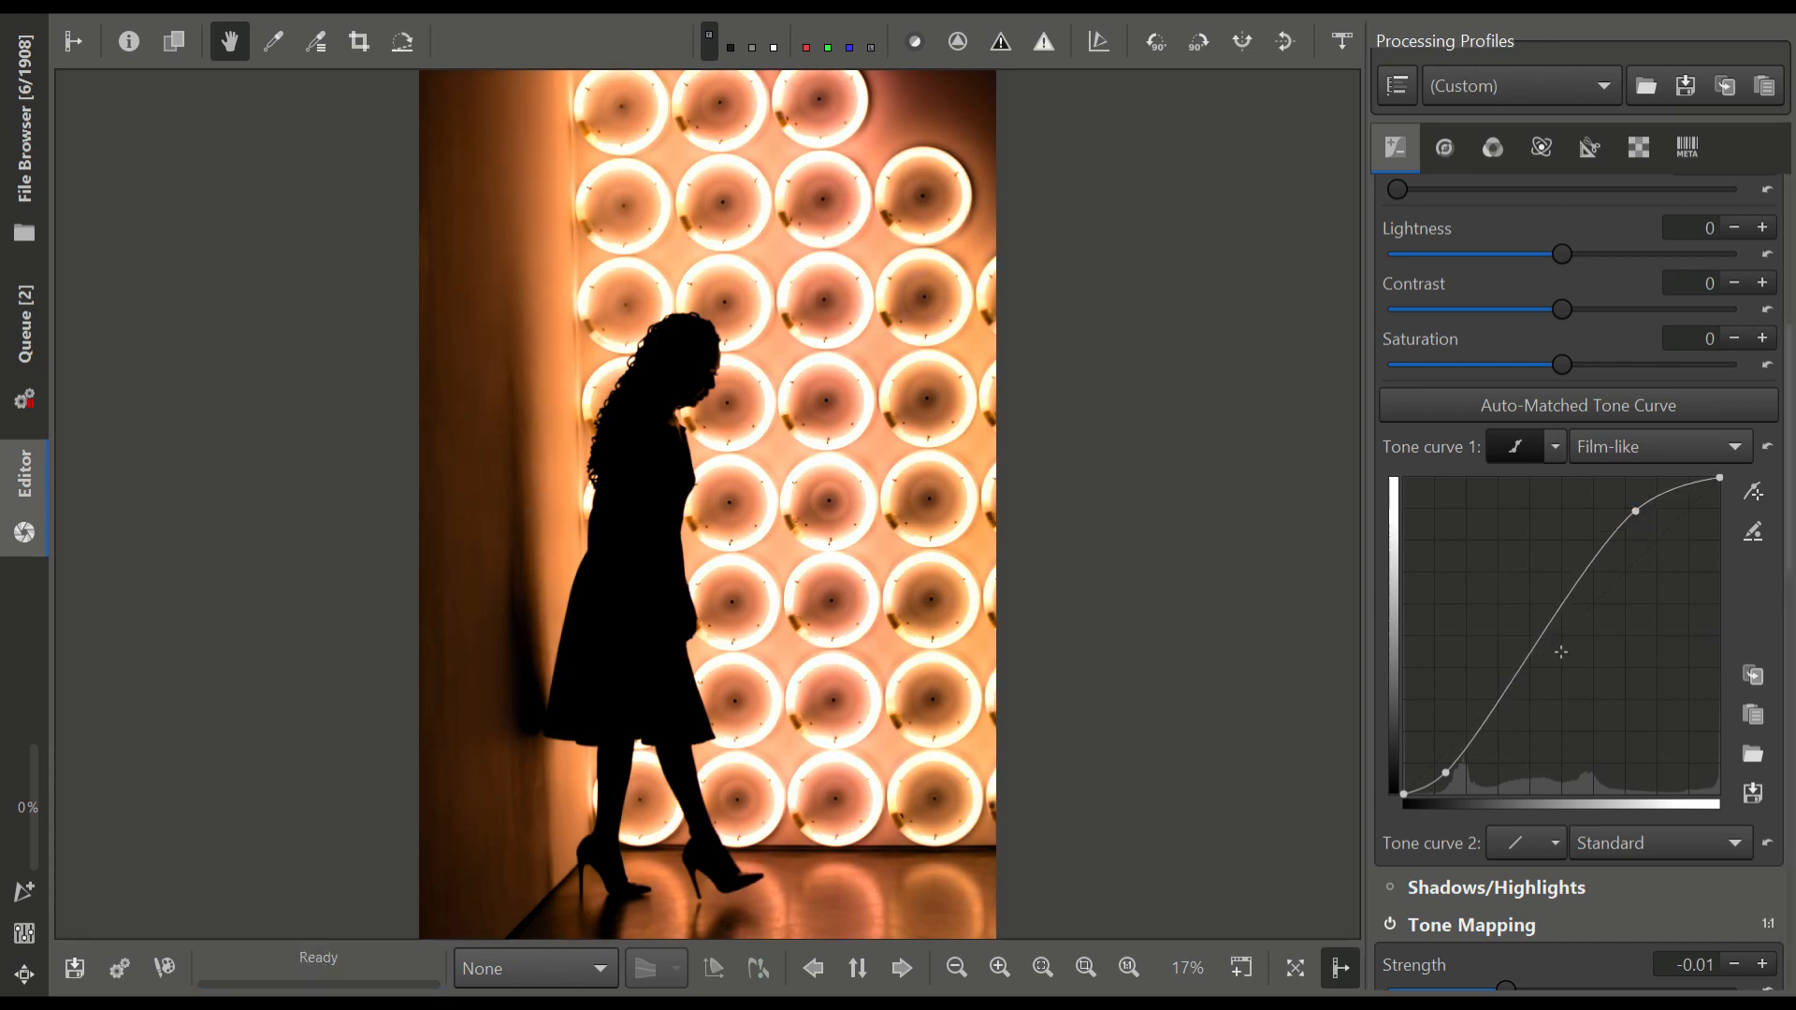
pyautogui.moveTo(1500, 716)
pyautogui.mouseDown()
pyautogui.moveTo(1508, 745)
pyautogui.moveTo(1503, 727)
pyautogui.mouseUp()
# Try Tone Mapping Strength at 0.39 while checking the woman's head up close, and set it to -0.03
pyautogui.scroll(-5, 1501, 711)
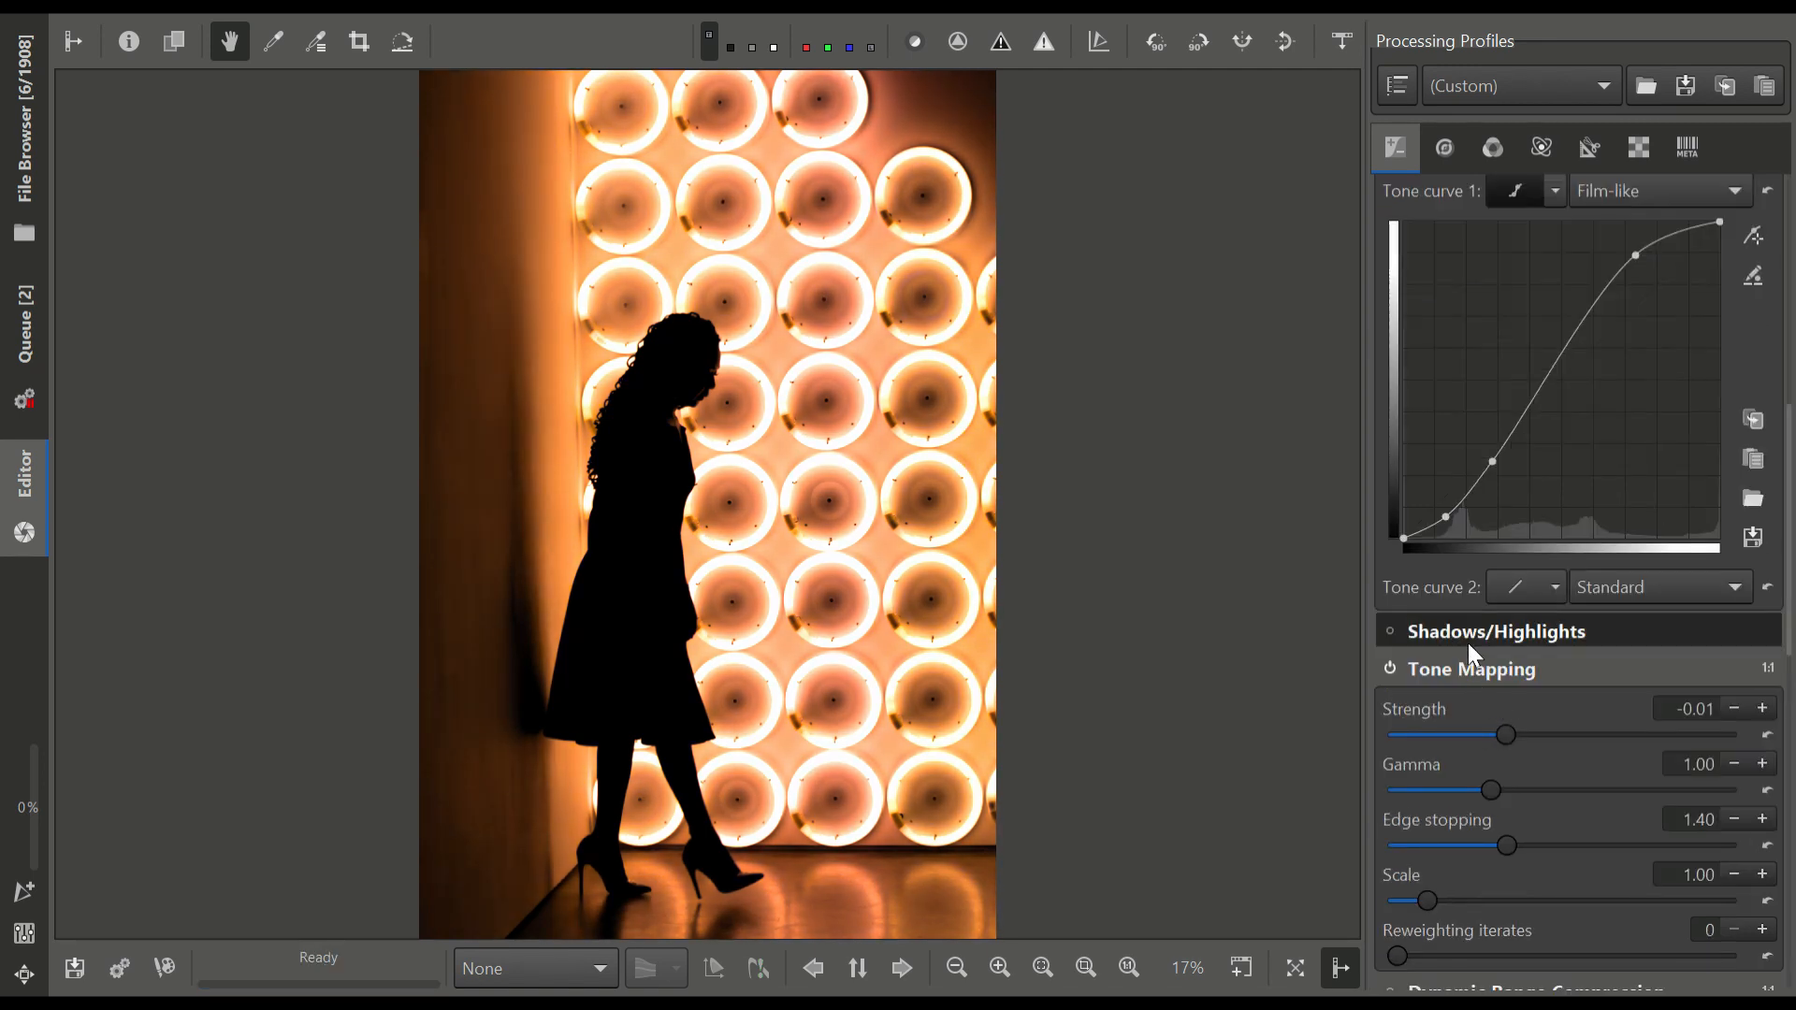
pyautogui.scroll(-4, 1467, 644)
pyautogui.scroll(6, 1524, 806)
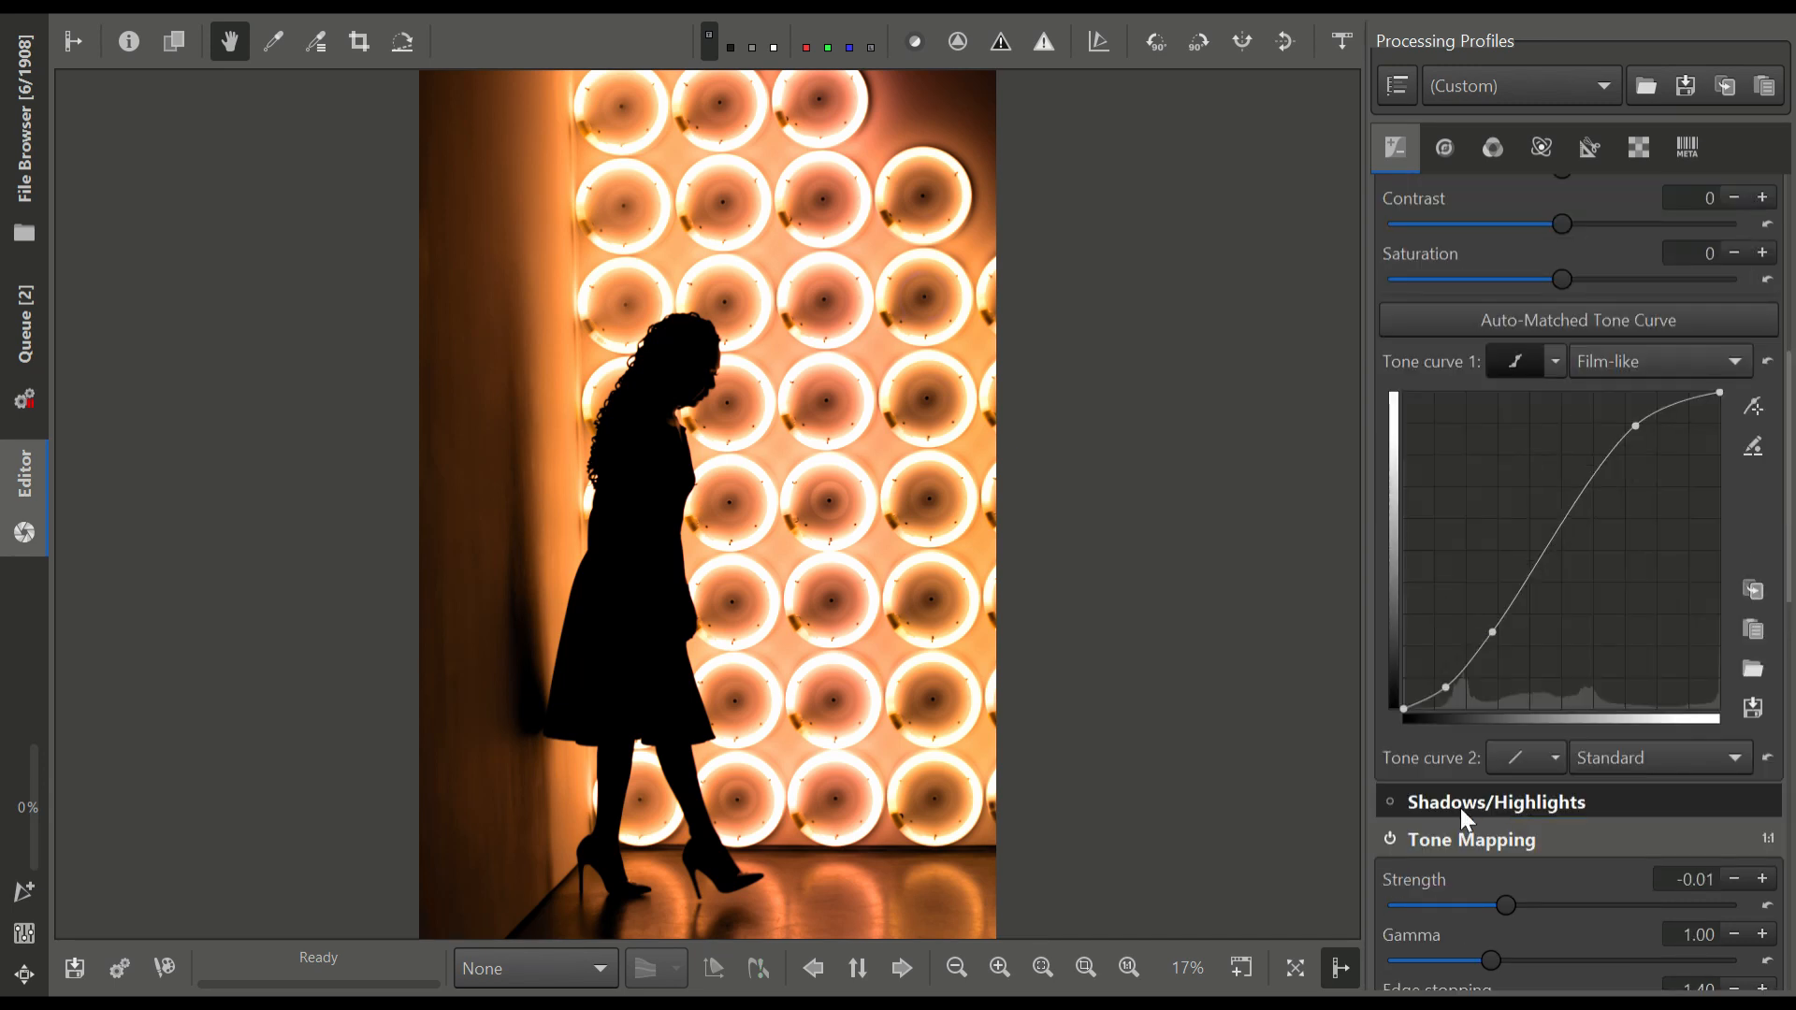
pyautogui.scroll(-3, 1441, 786)
pyautogui.scroll(5, 591, 458)
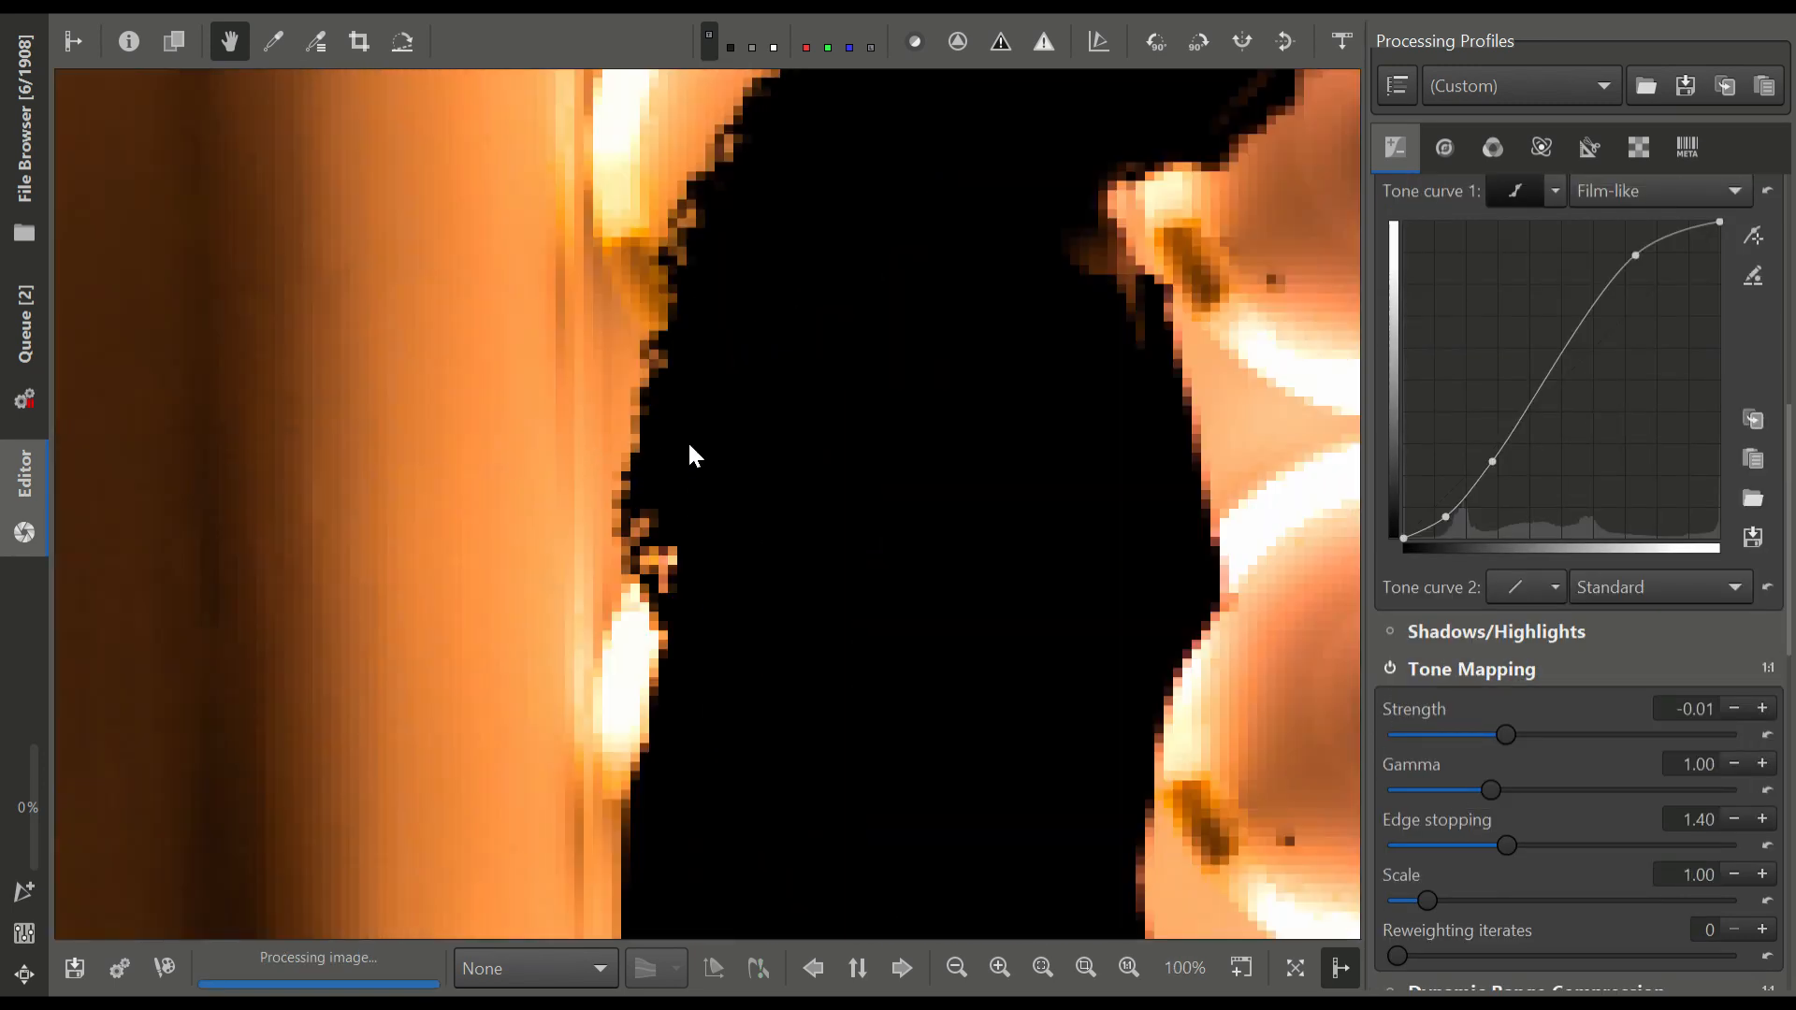
pyautogui.moveTo(1085, 325); pyautogui.dragTo(1020, 203)
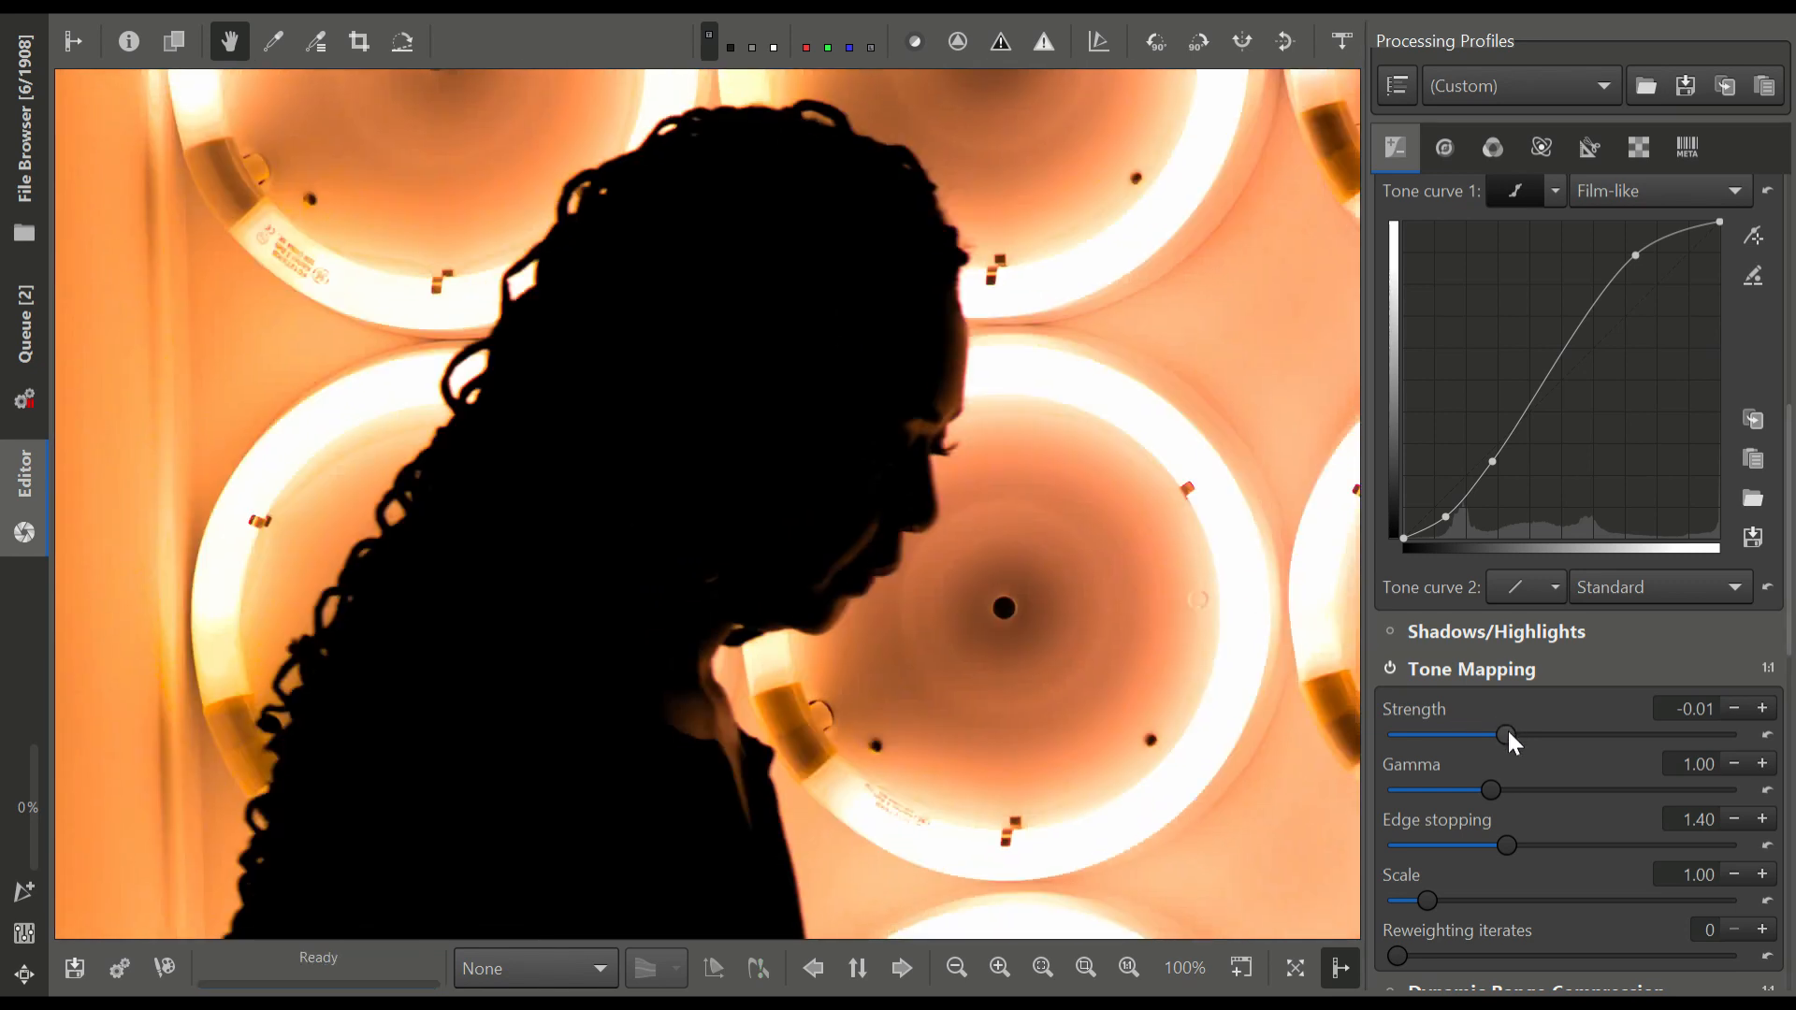
pyautogui.moveTo(1506, 735); pyautogui.dragTo(1552, 736)
pyautogui.scroll(-4, 1204, 647)
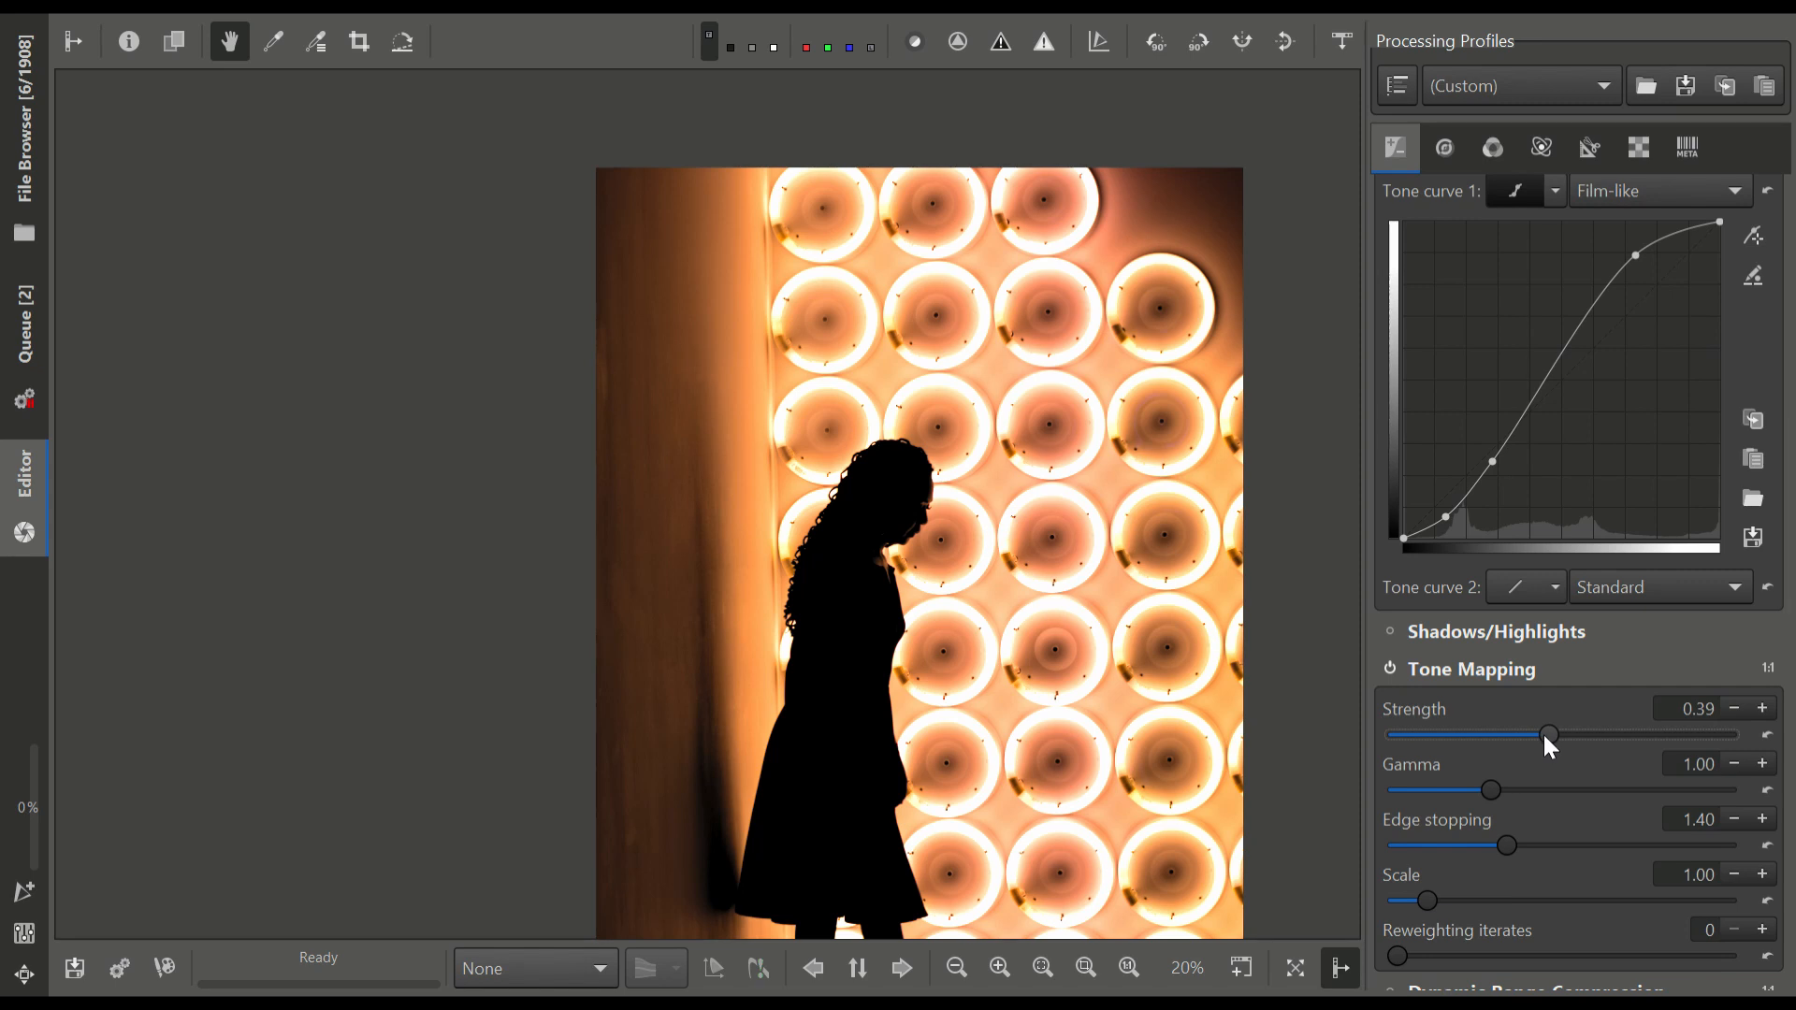
pyautogui.moveTo(1537, 733); pyautogui.dragTo(1504, 732)
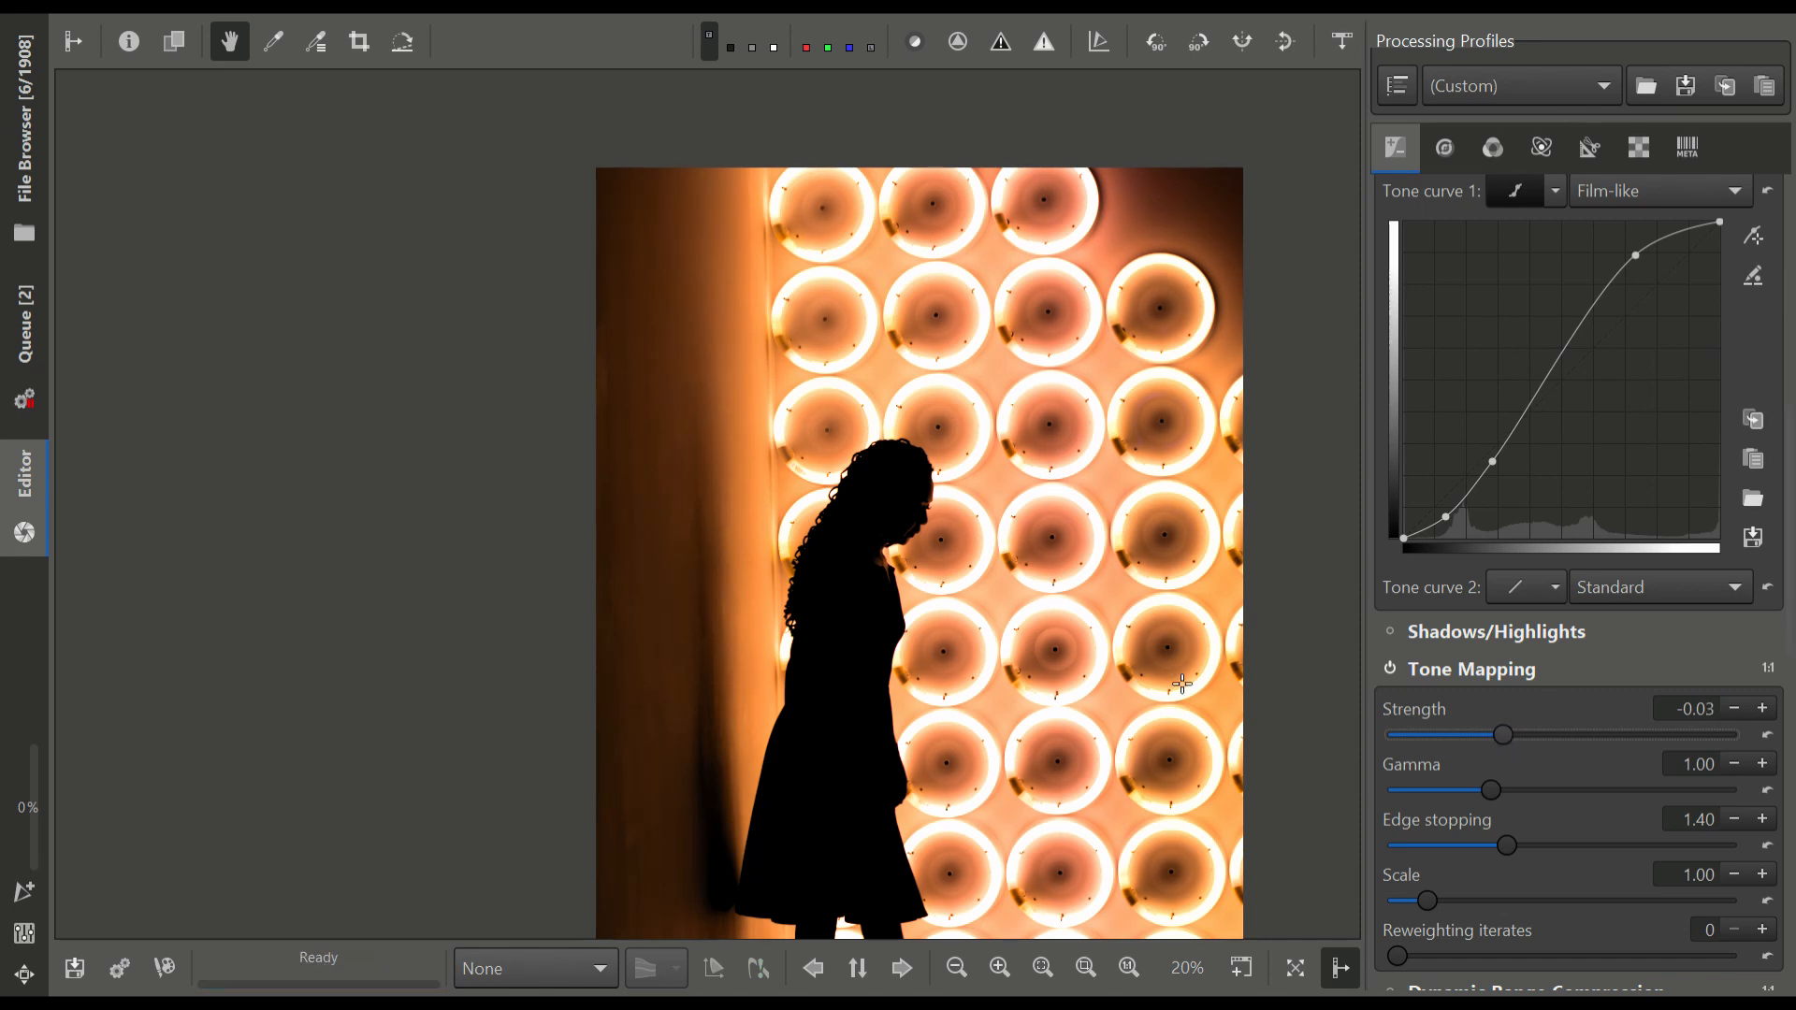
# Fit the whole photo in the view, review the colour adjustments, and add this version to the processing queue
pyautogui.moveTo(1092, 662); pyautogui.dragTo(1061, 634)
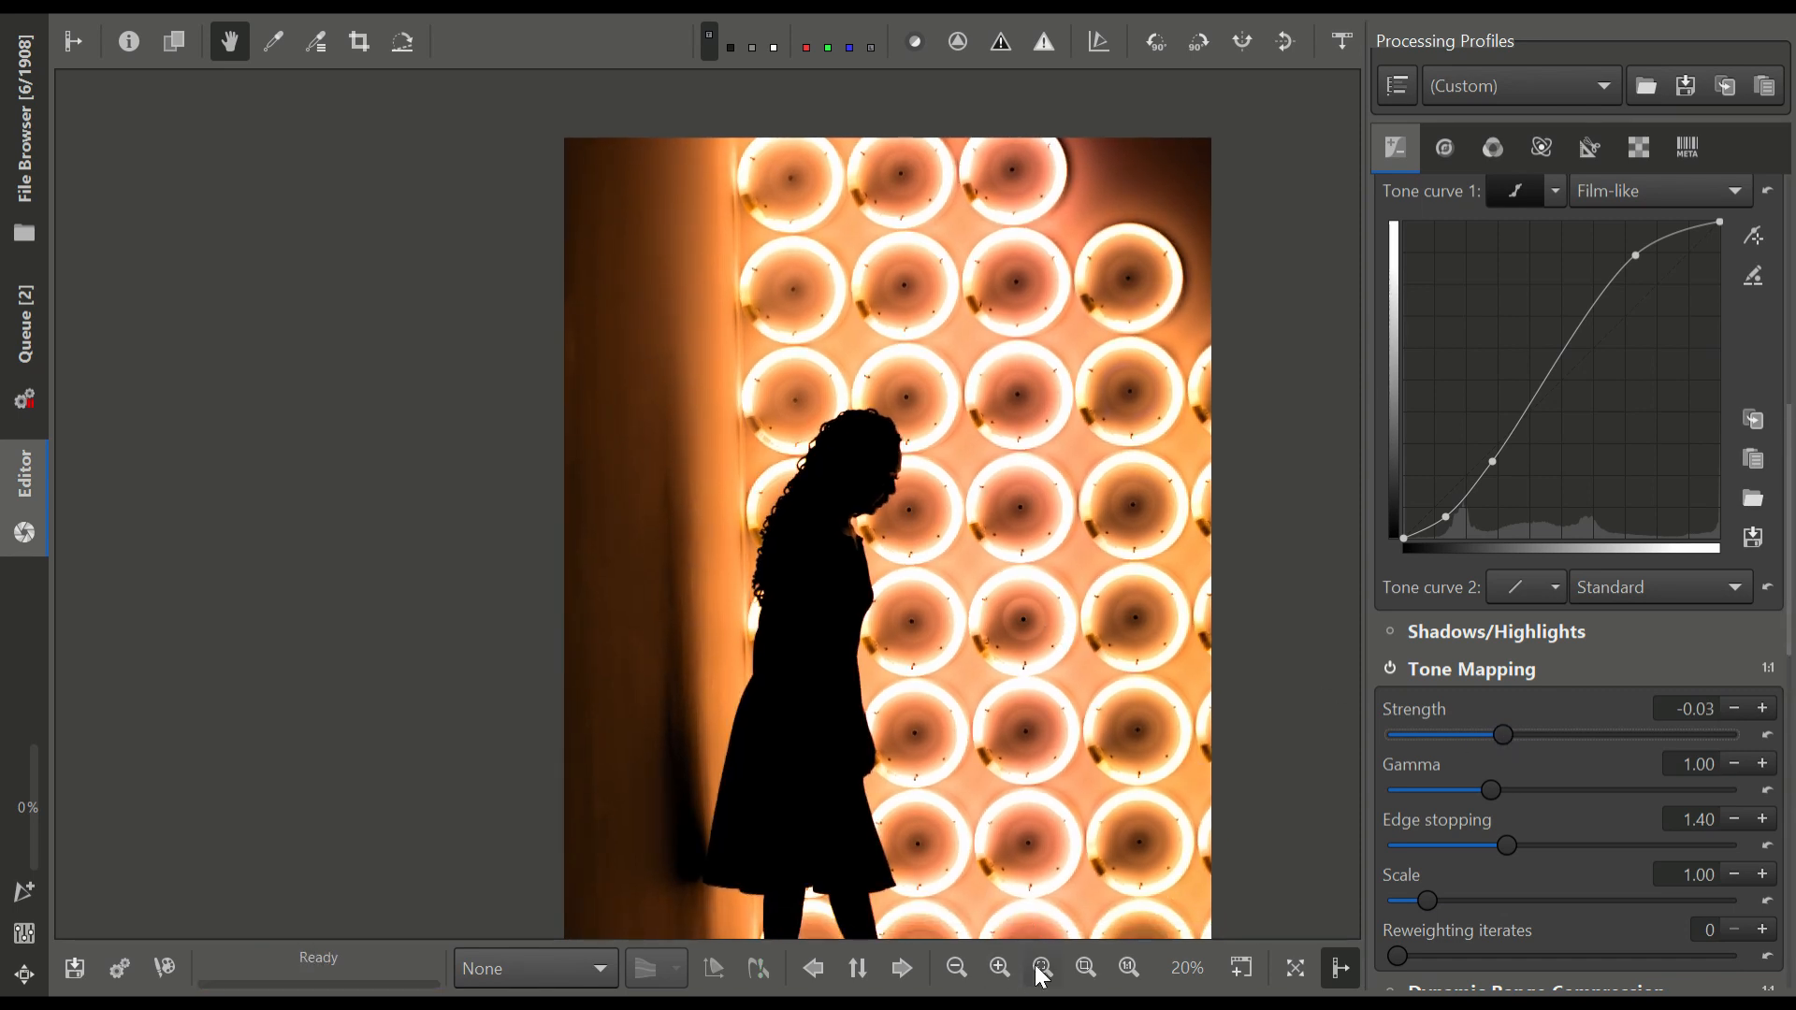
pyautogui.click(1042, 968)
pyautogui.scroll(-5, 1502, 369)
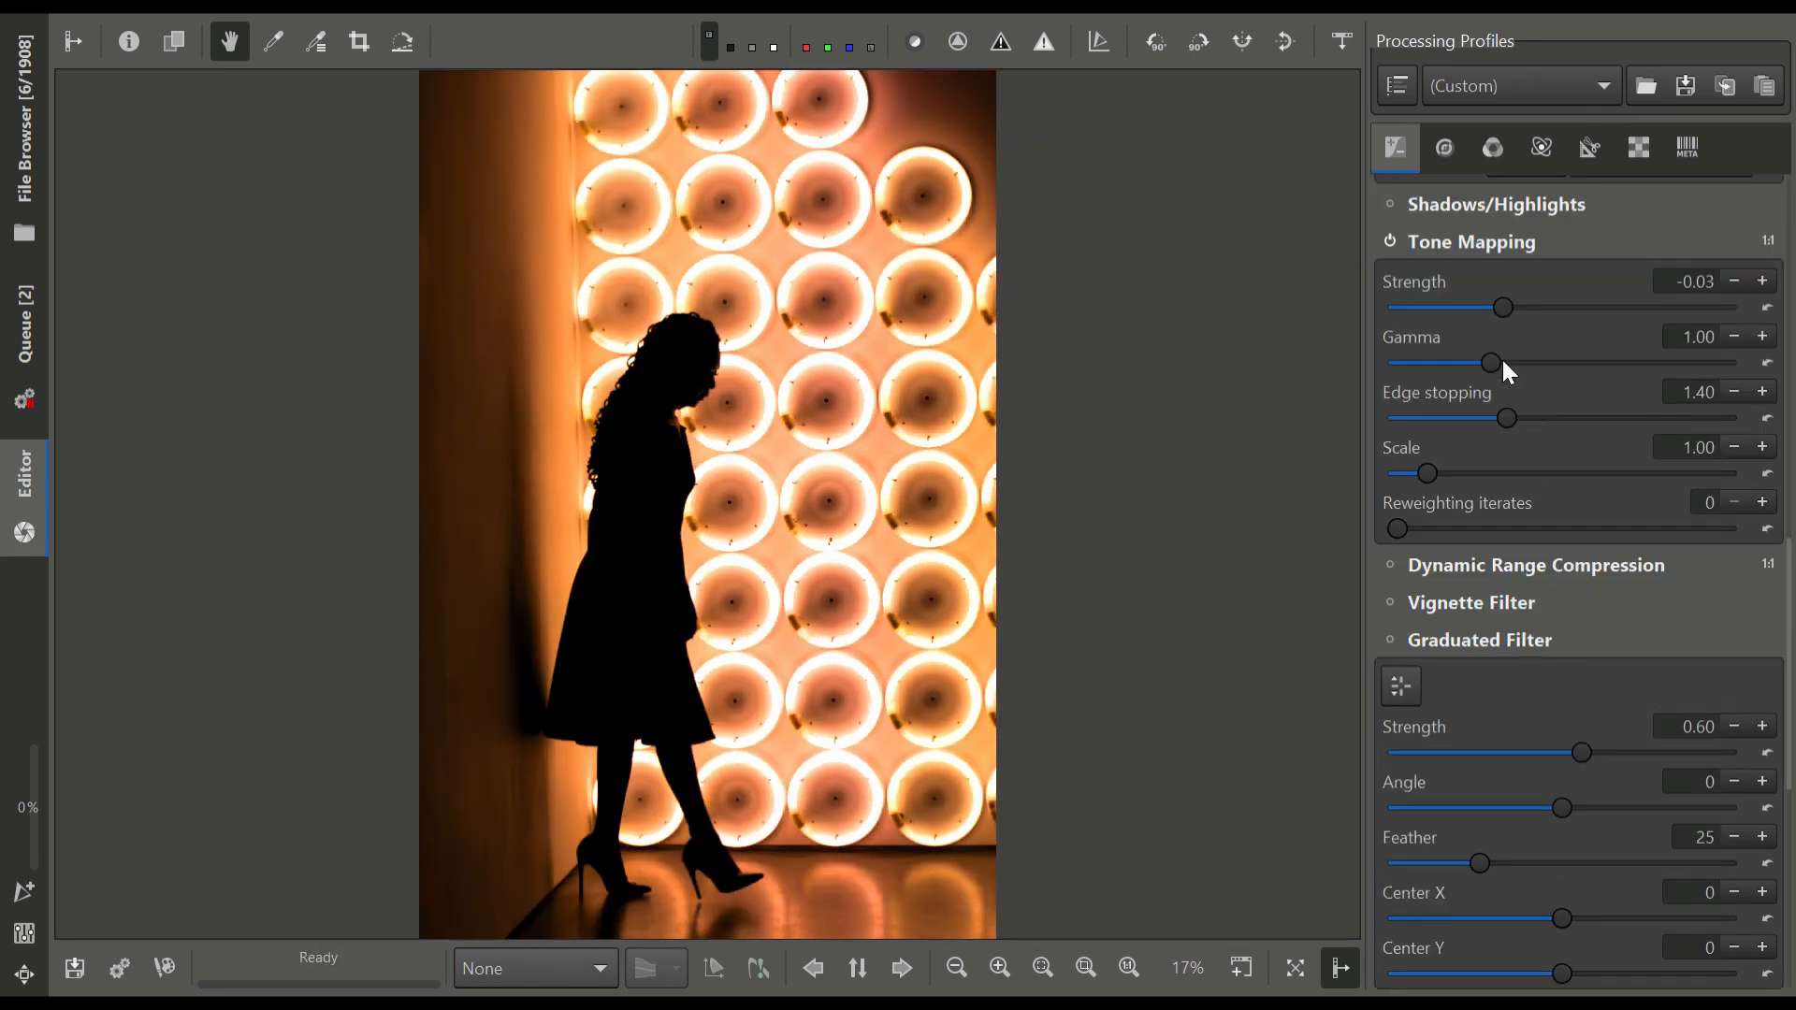
pyautogui.click(1494, 148)
pyautogui.scroll(-5, 1567, 599)
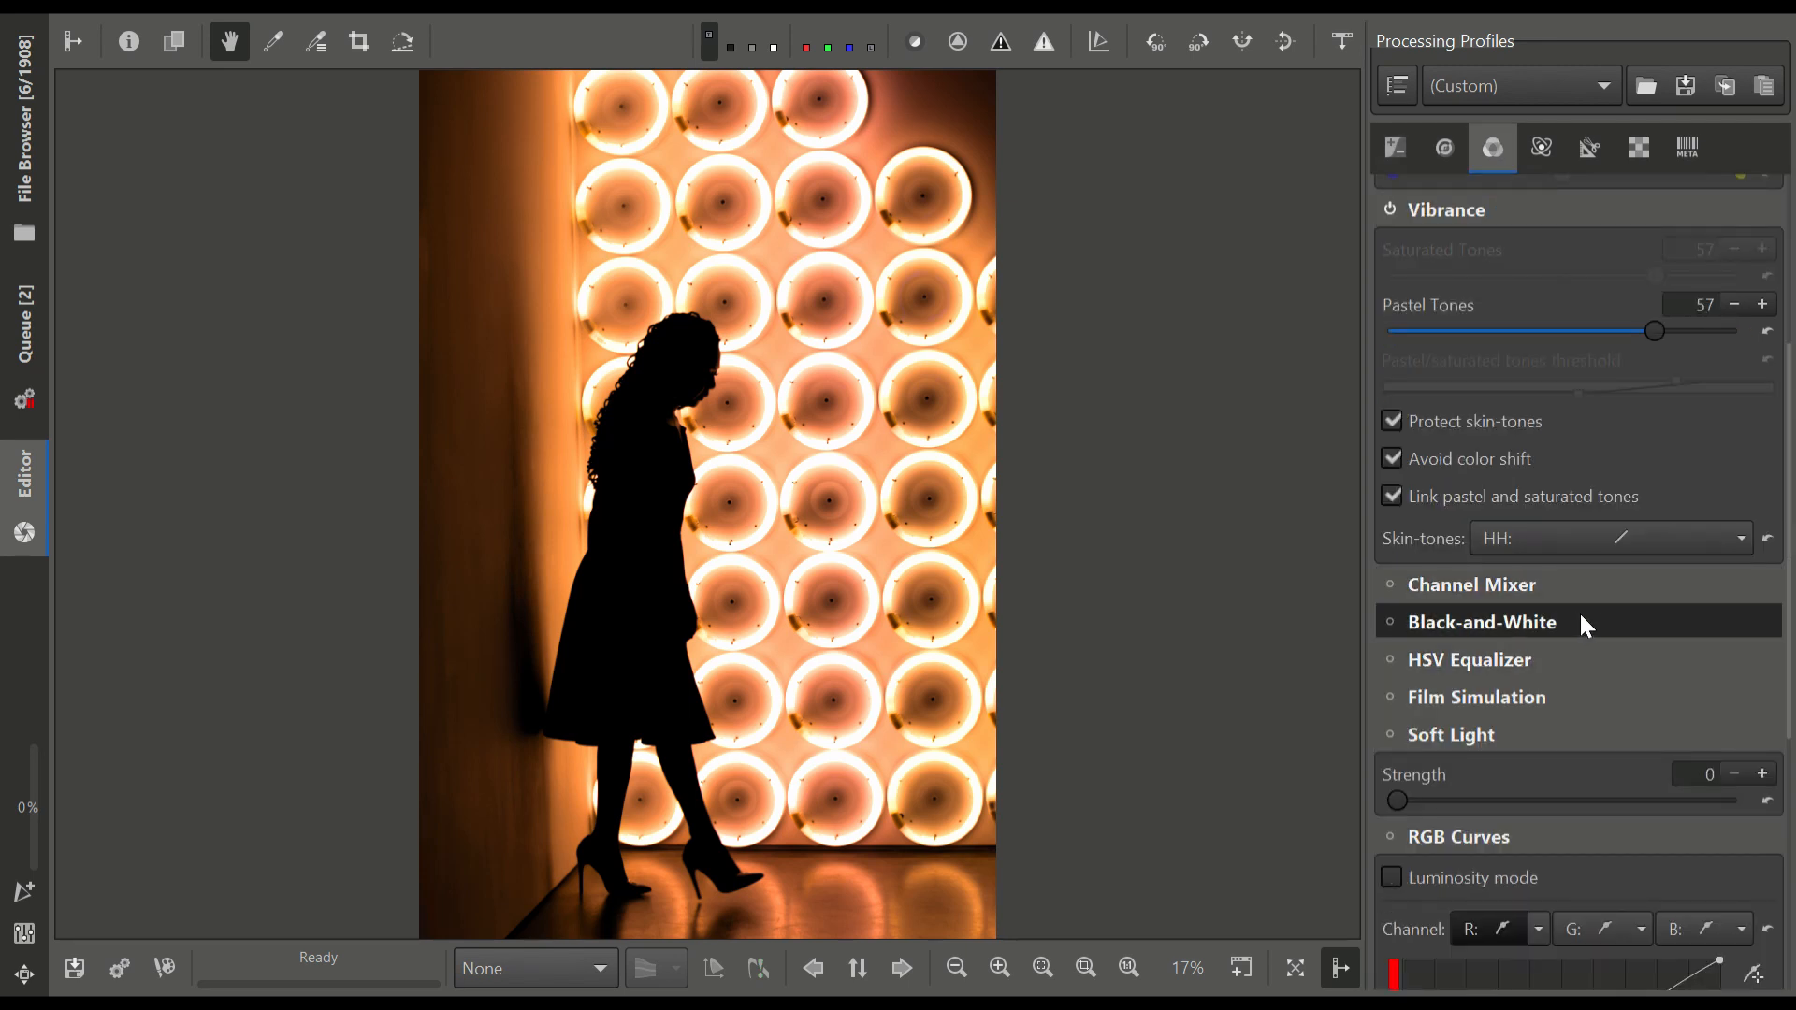
pyautogui.scroll(3, 1629, 643)
pyautogui.scroll(-5, 1629, 643)
pyautogui.scroll(-3, 1629, 642)
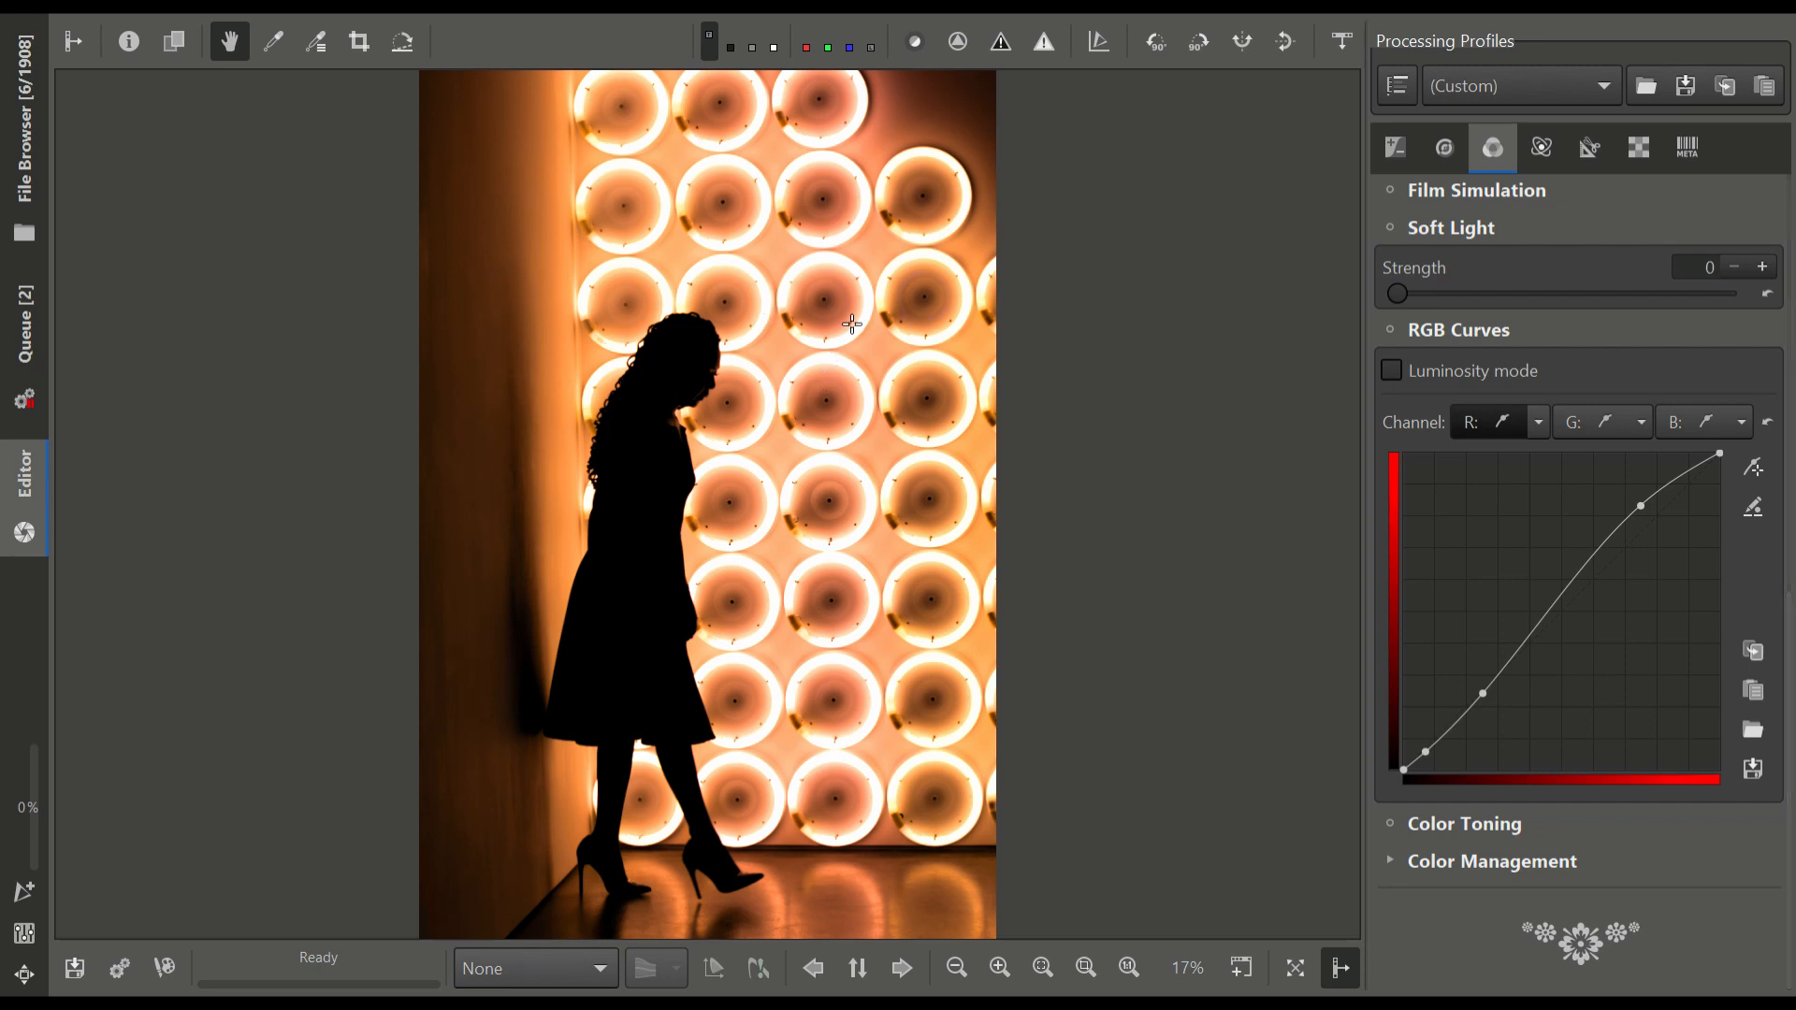
pyautogui.hotkey('ctrl', 'b')
# Enable RGB Curves and examine the colour effect around the silhouette up close and across the whole photo
pyautogui.click(1390, 329)
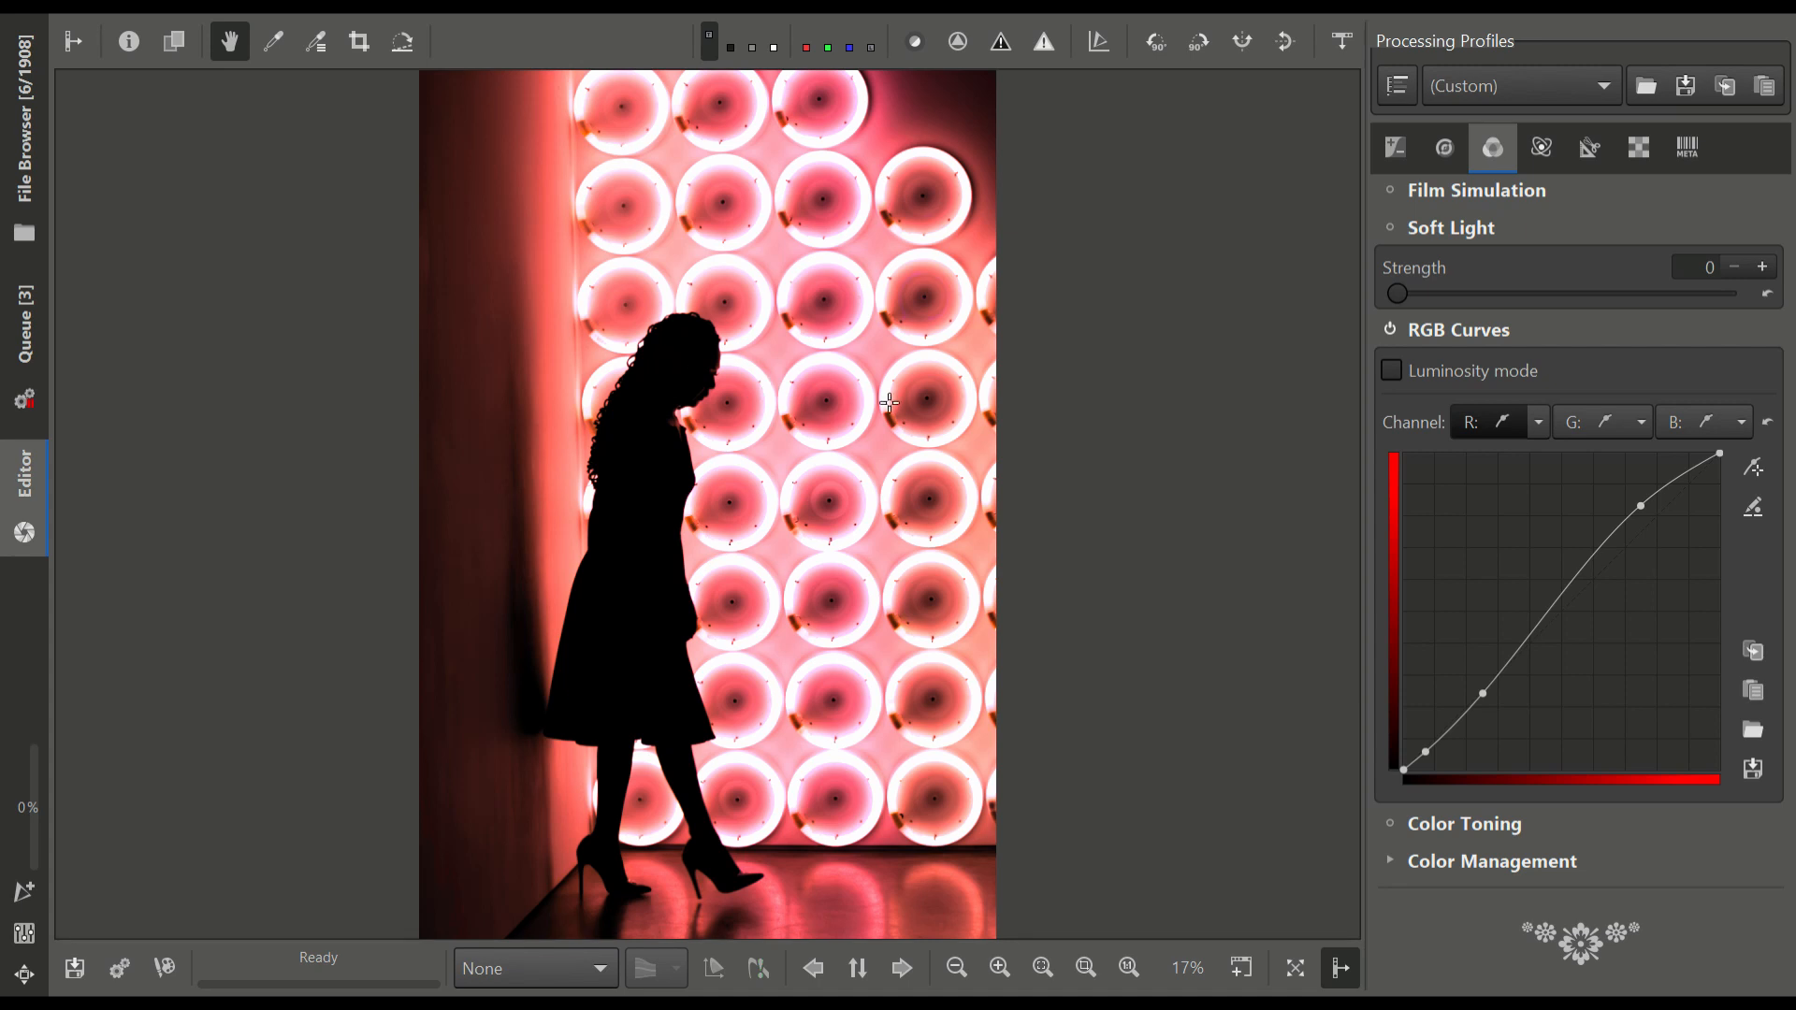
pyautogui.scroll(3, 926, 411)
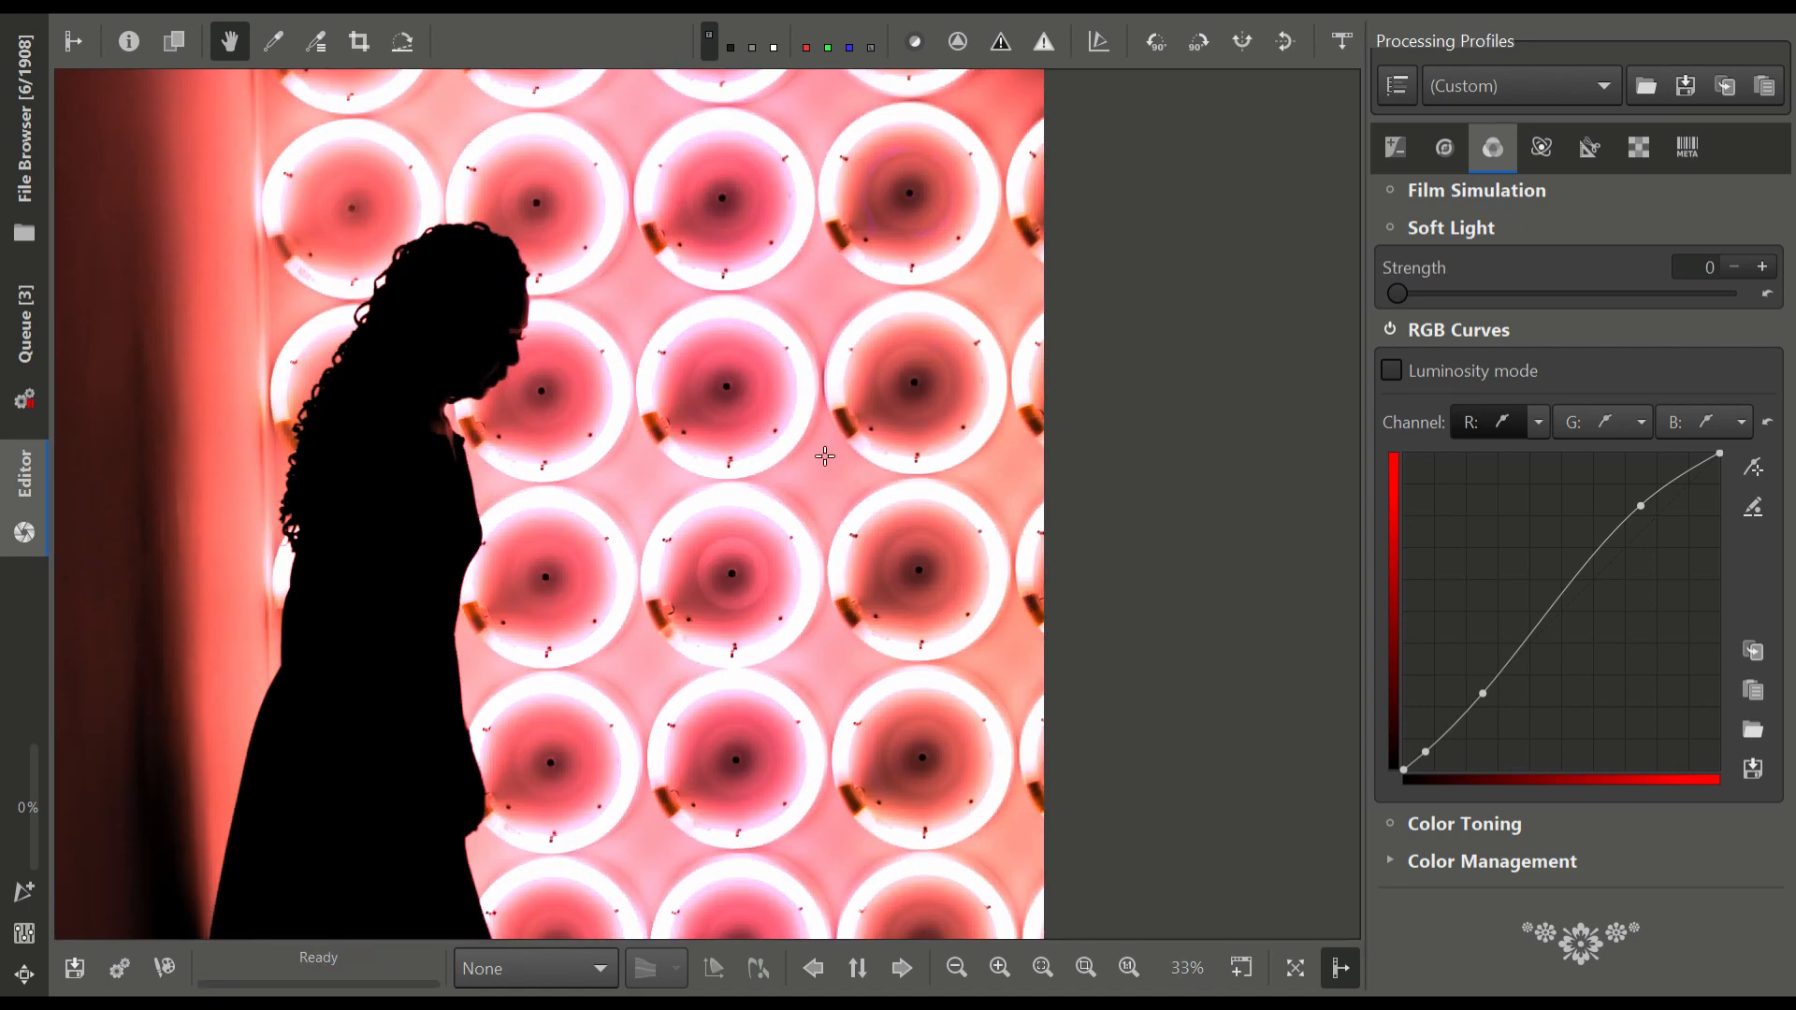
pyautogui.moveTo(822, 451); pyautogui.dragTo(917, 509)
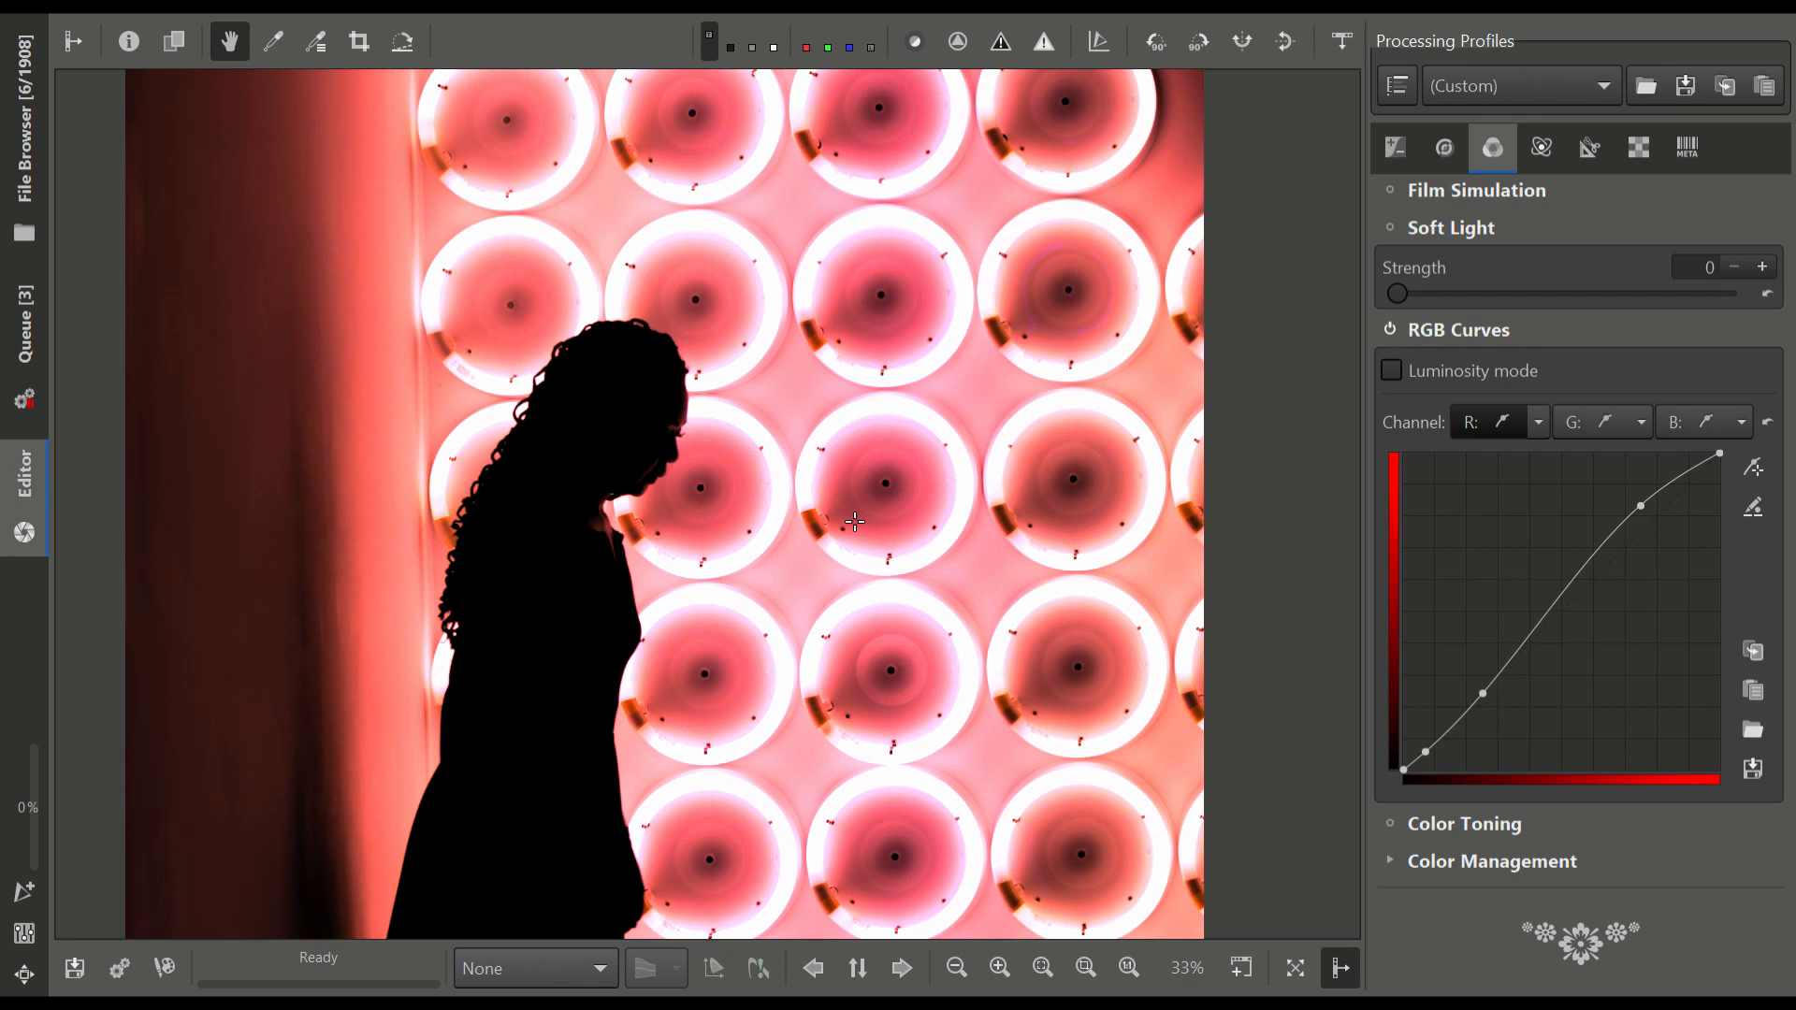
pyautogui.scroll(-2, 664, 467)
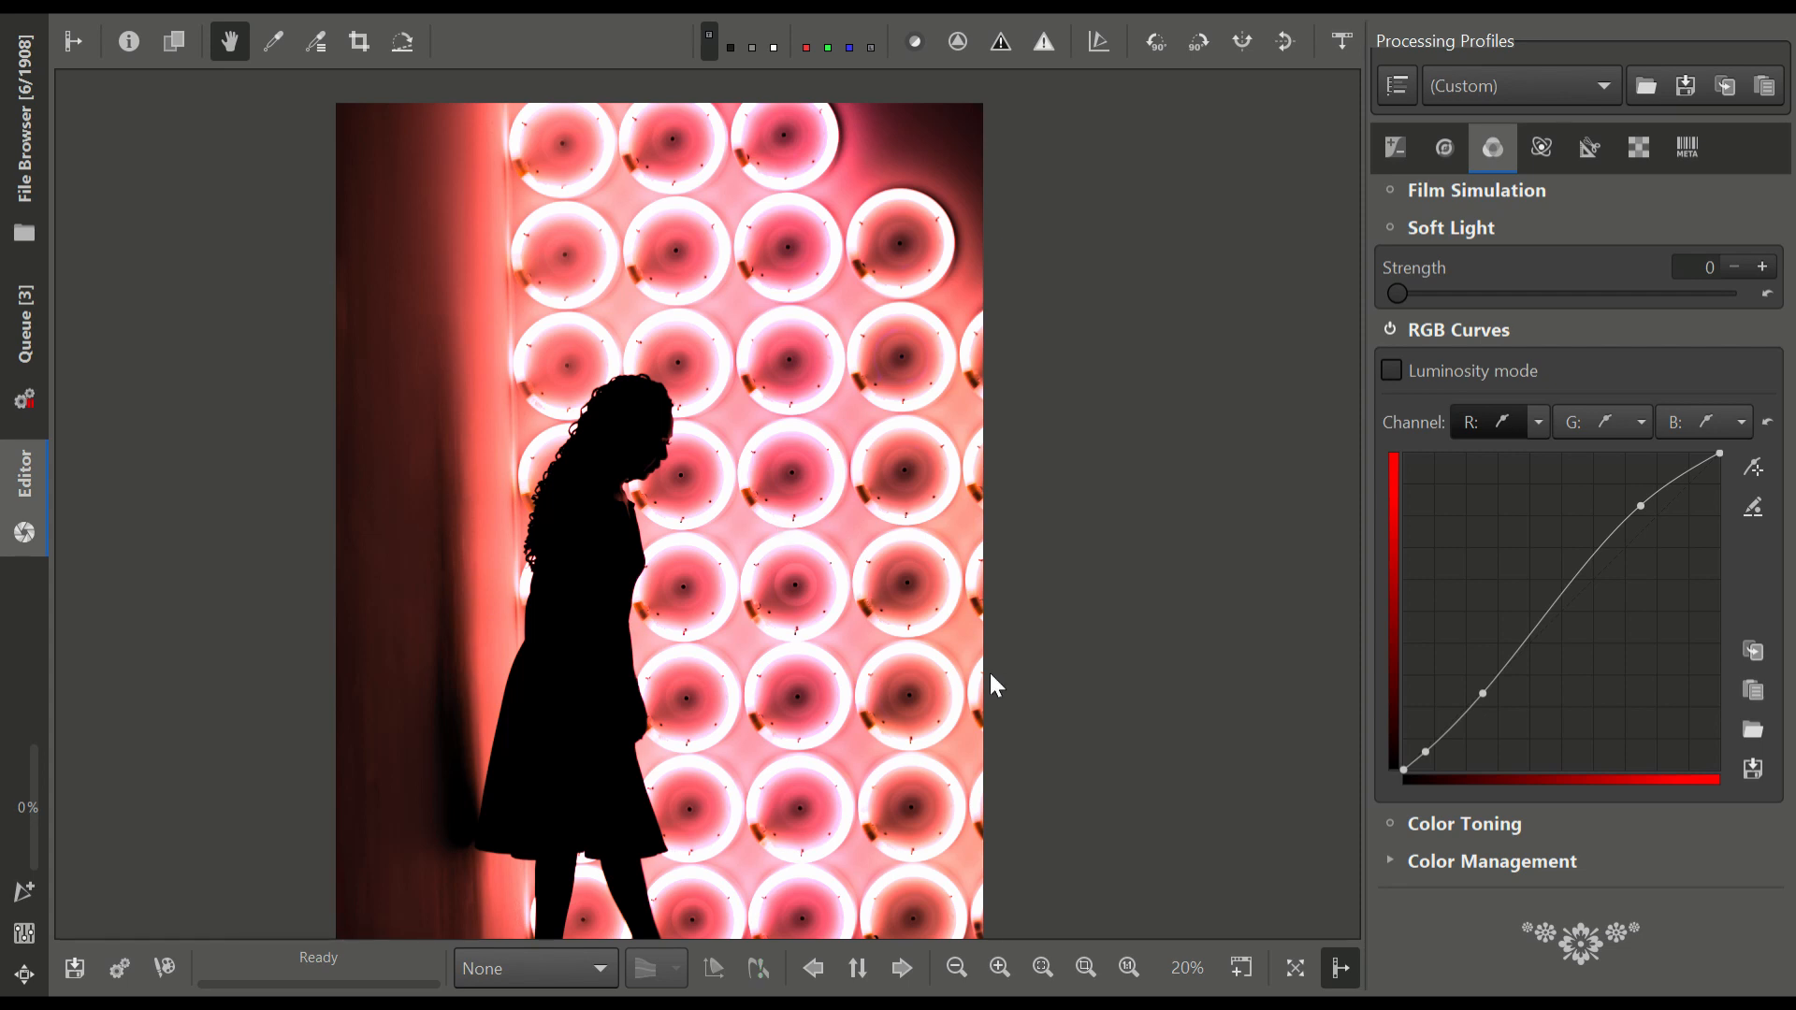
pyautogui.scroll(-1, 990, 670)
pyautogui.click(1052, 965)
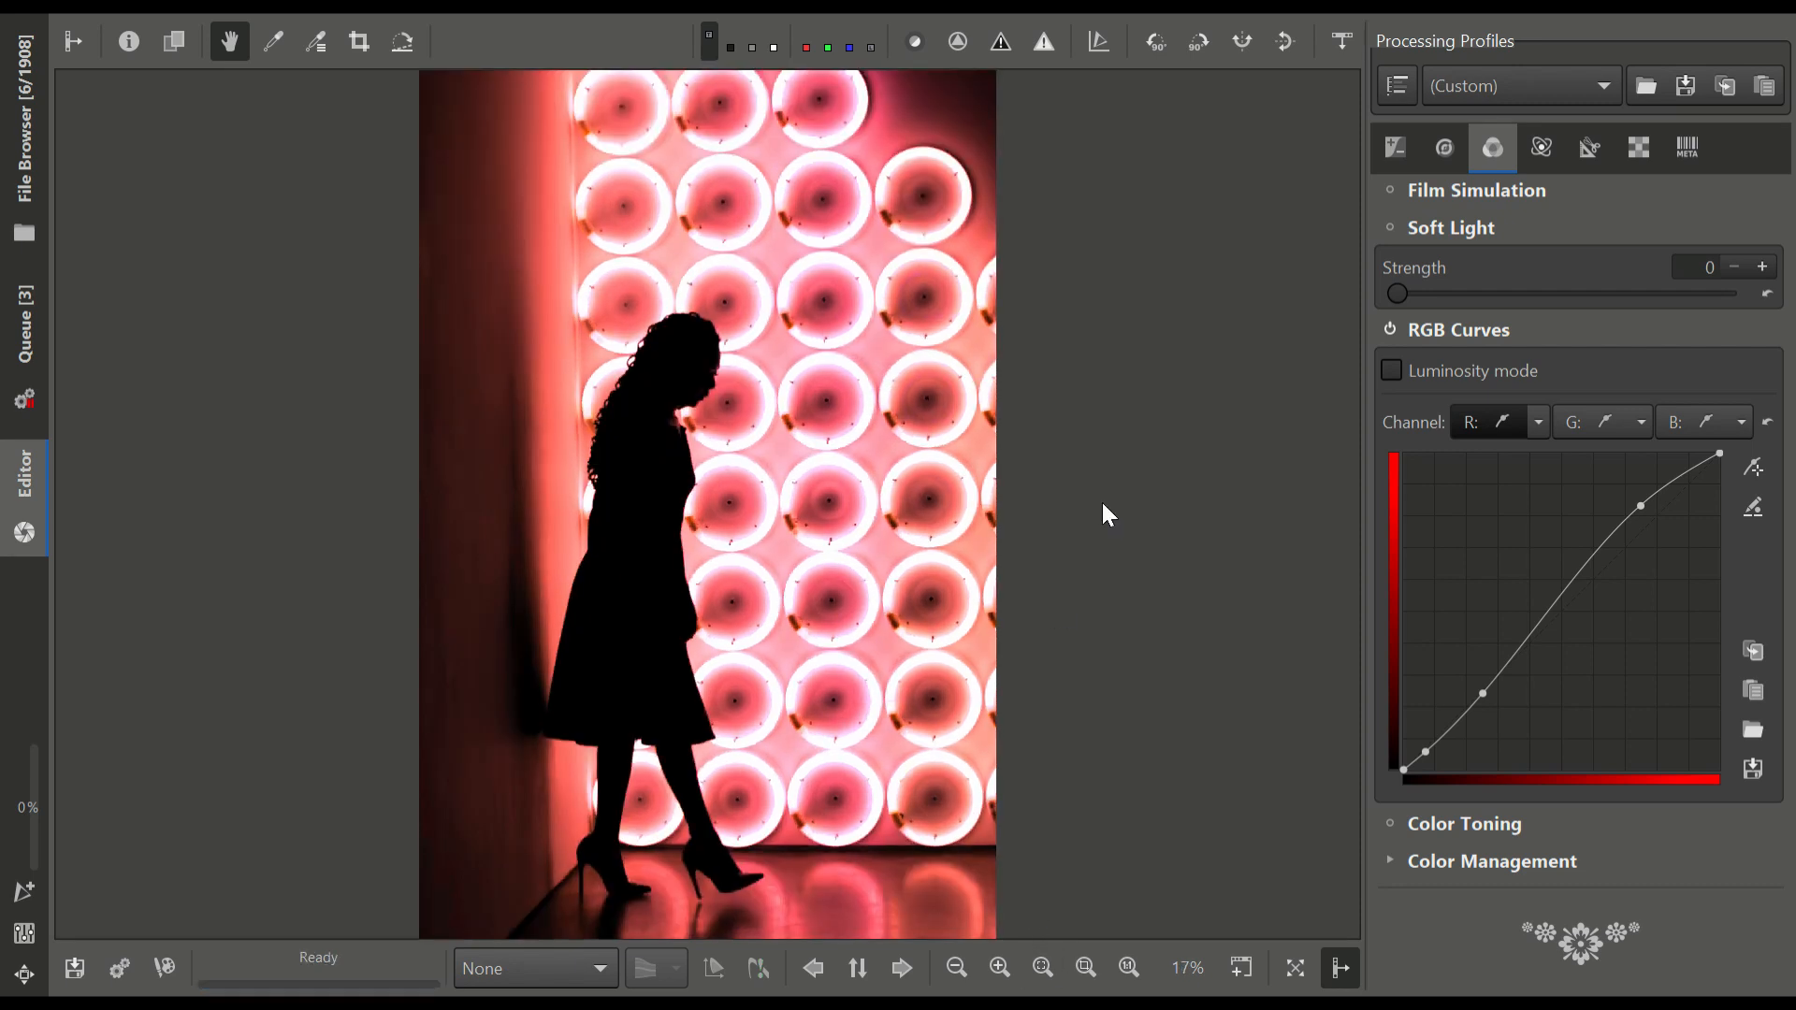
pyautogui.scroll(10, 1456, 201)
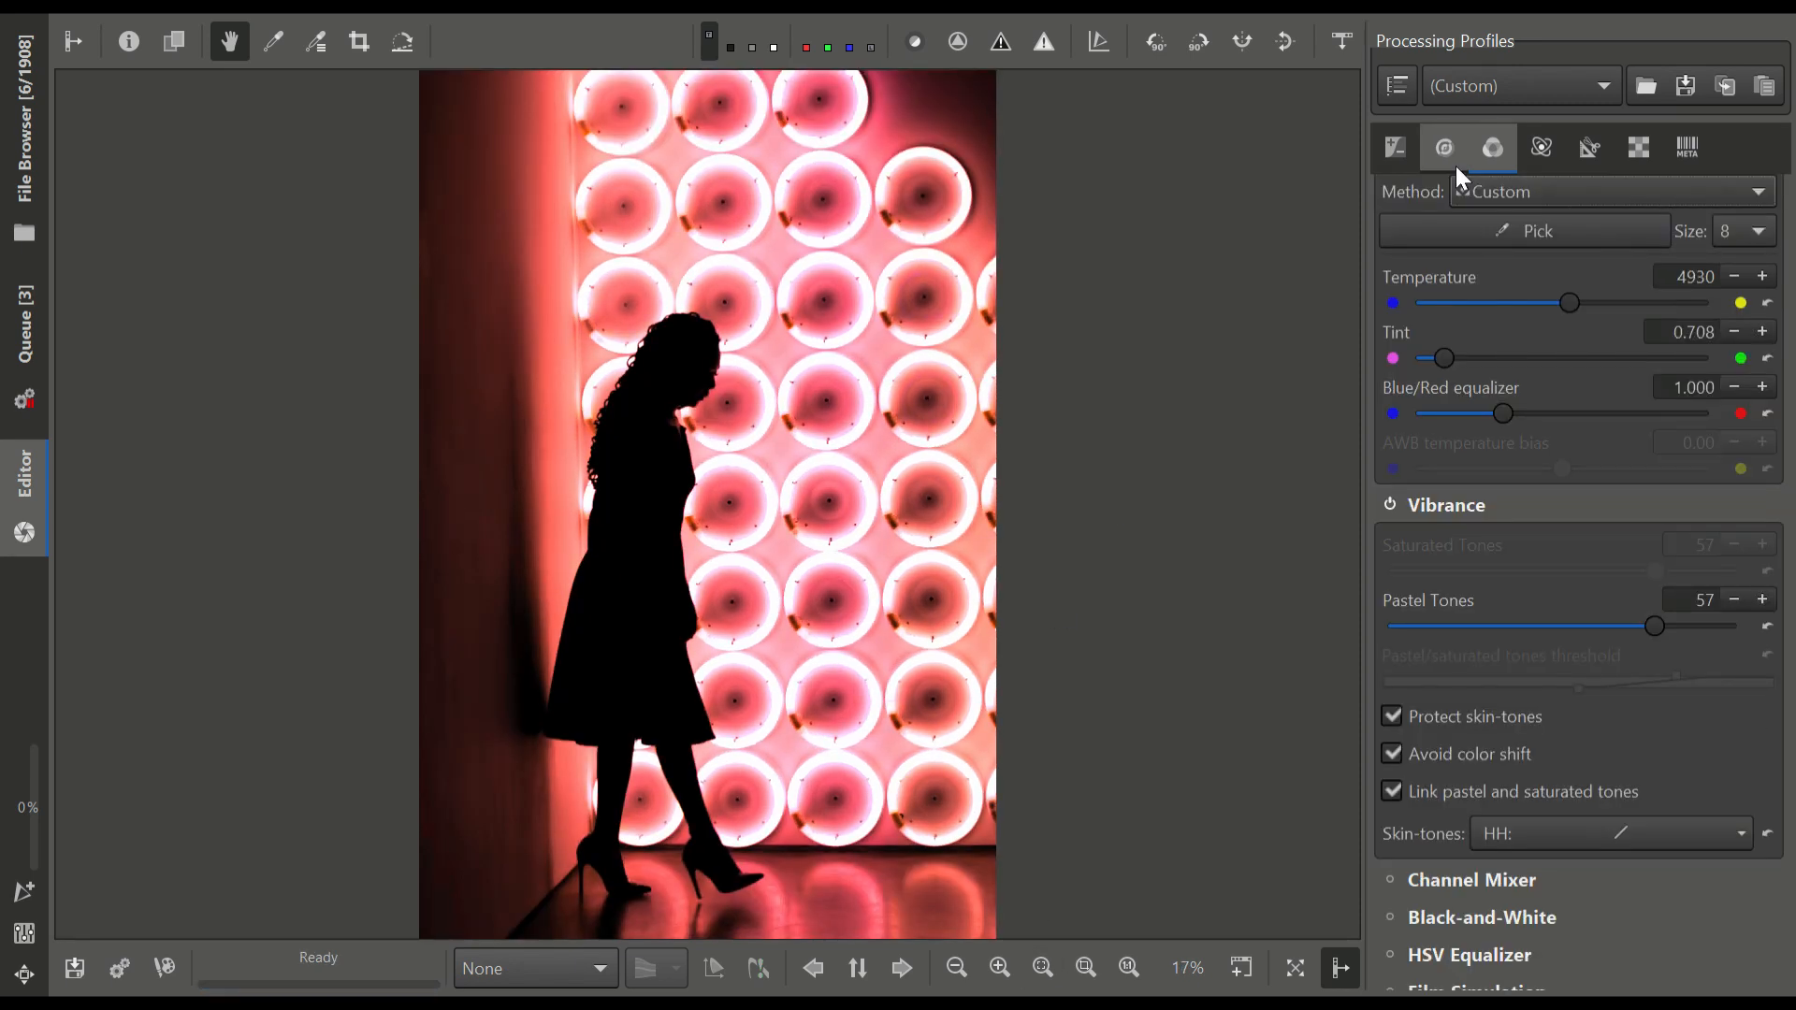